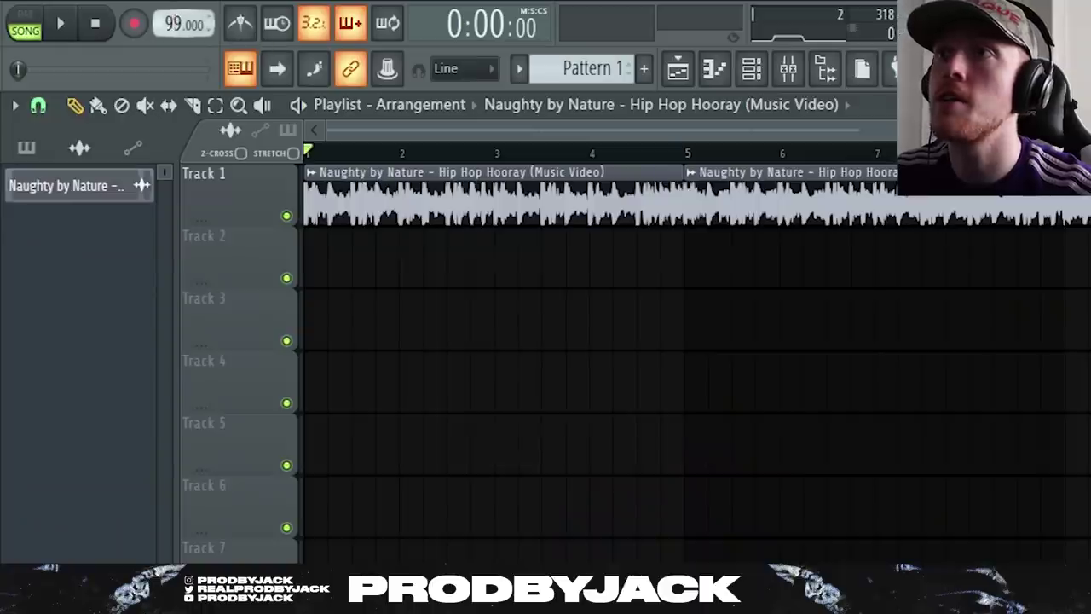
# Set the project tempo to 78 BPM and lengthen the first Hip Hop Hooray clip to the start of bar 5
pyautogui.moveTo(176, 23); pyautogui.dragTo(177, 59)
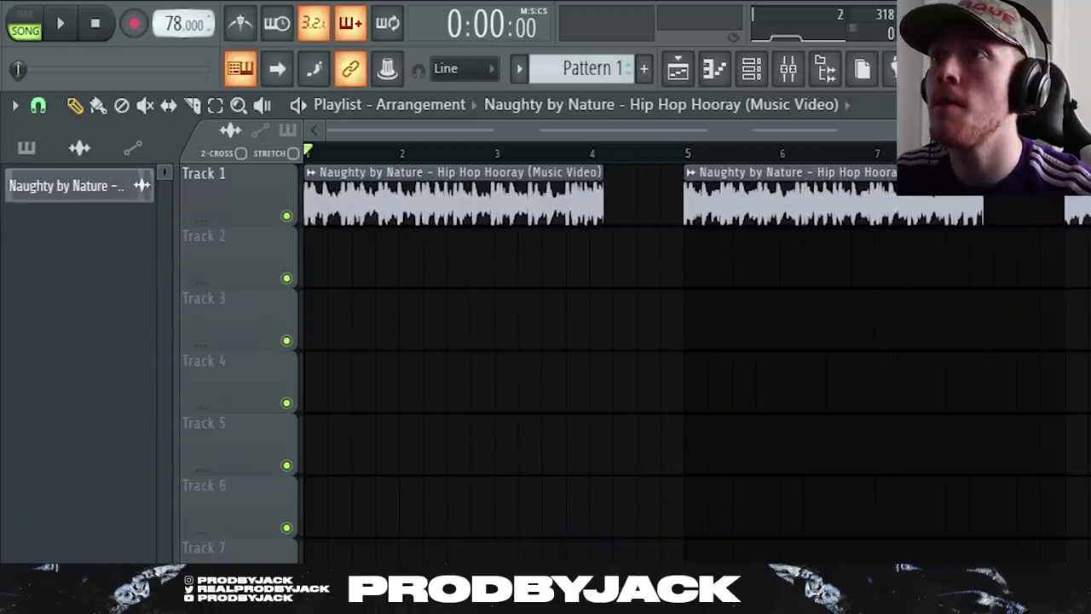
pyautogui.scroll(5, 503, 103)
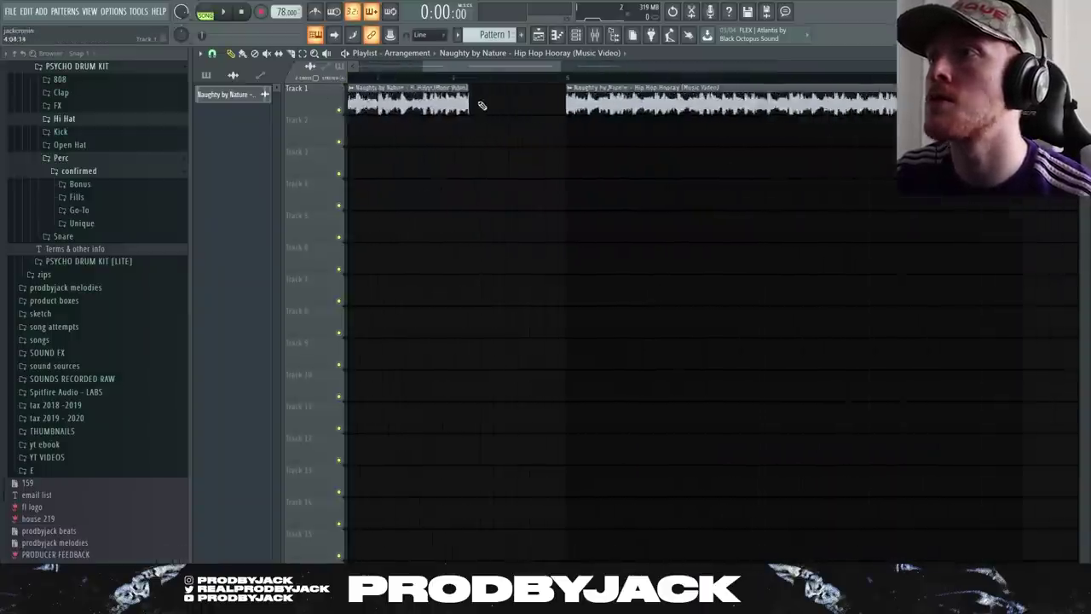
pyautogui.moveTo(465, 104); pyautogui.dragTo(602, 105)
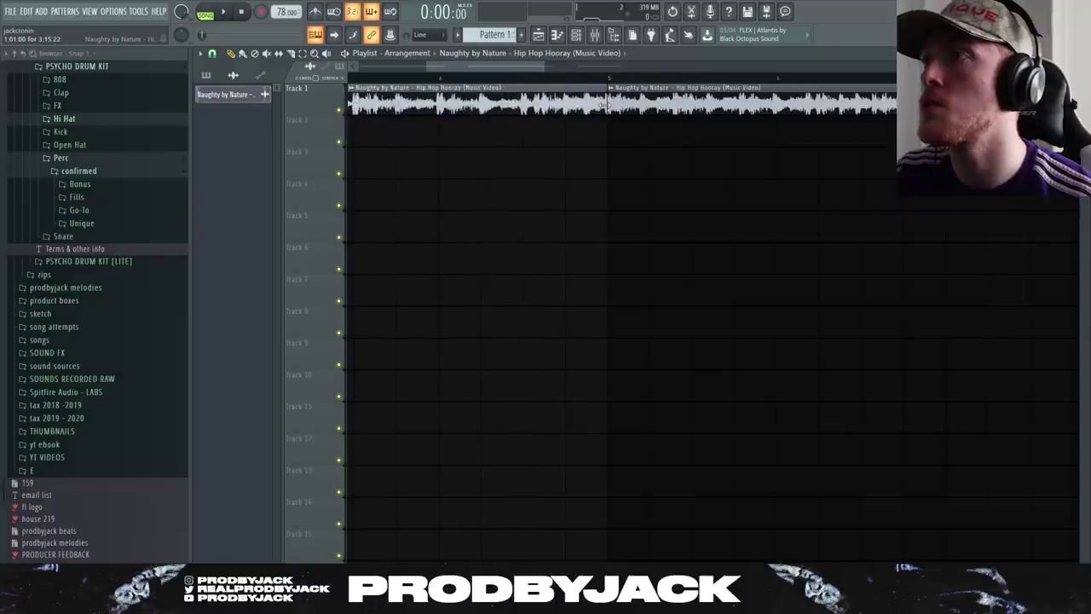
pyautogui.click(545, 53)
pyautogui.moveTo(412, 71); pyautogui.dragTo(383, 72)
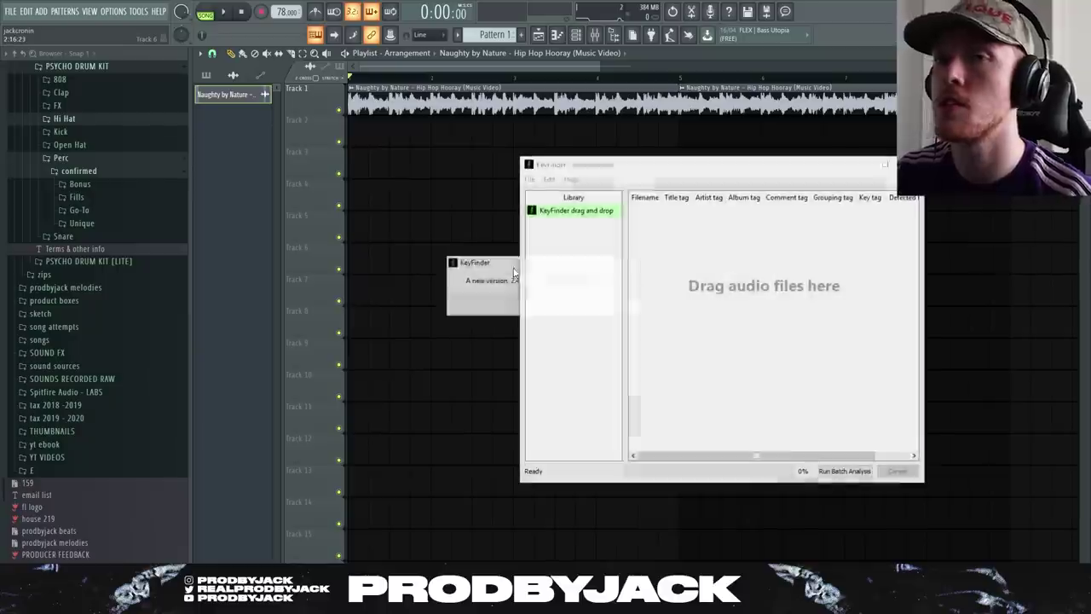
# Load the Hip Hop Hooray audio file into KeyFinder, run a batch analysis and check the detected key
pyautogui.click(607, 305)
pyautogui.doubleClick(495, 108)
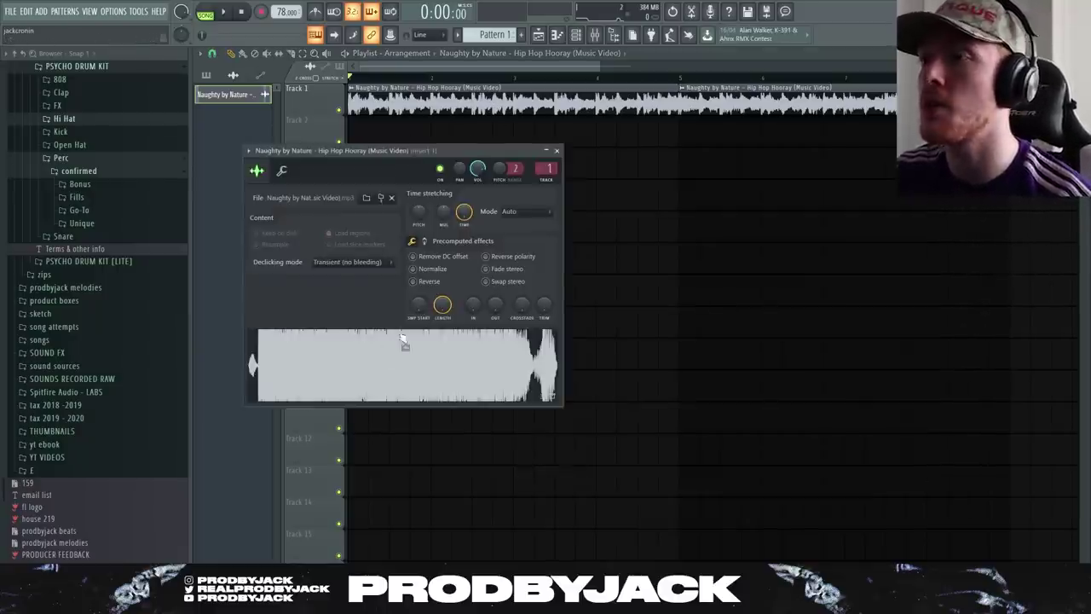
pyautogui.moveTo(338, 356); pyautogui.dragTo(726, 409)
pyautogui.click(845, 472)
pyautogui.click(246, 20)
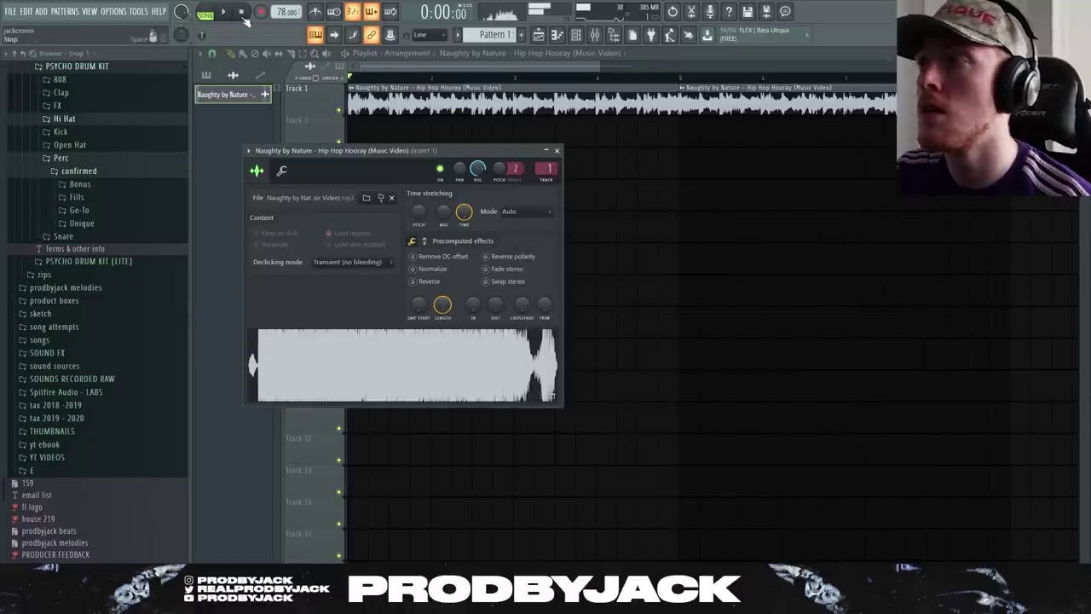
pyautogui.hotkey('alt', 'Tab')
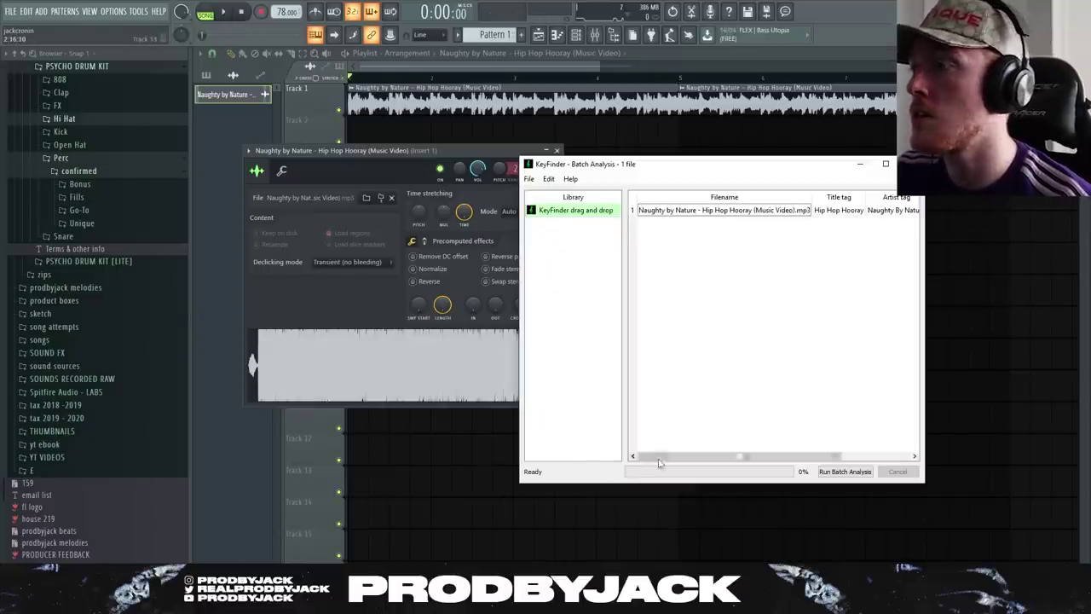
pyautogui.moveTo(658, 461); pyautogui.dragTo(744, 459)
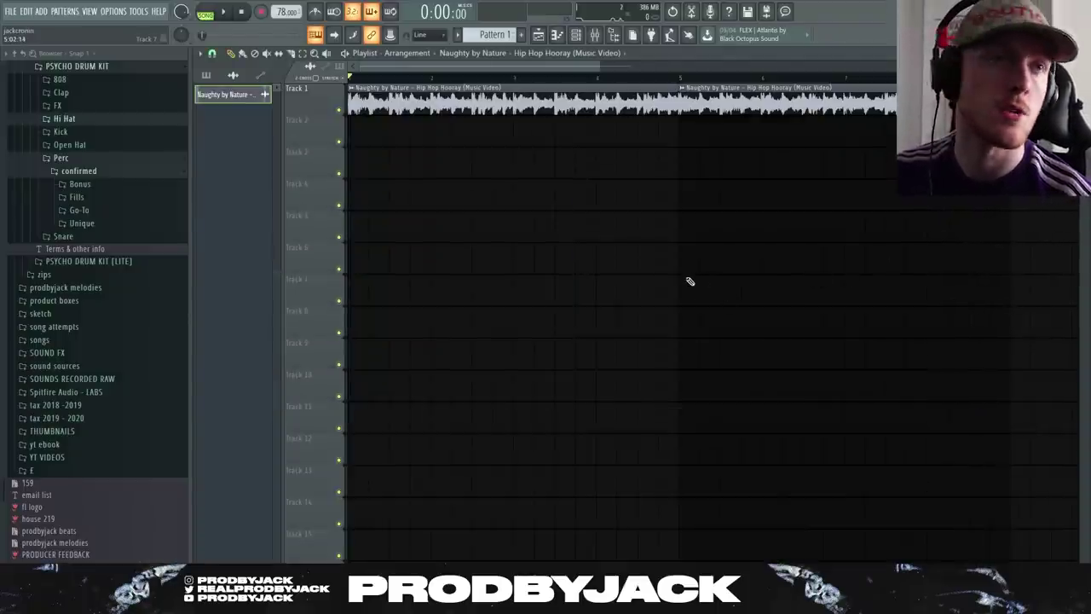
# Raise the sample's time-stretching pitch and play the song to hear the shift
pyautogui.doubleClick(424, 110)
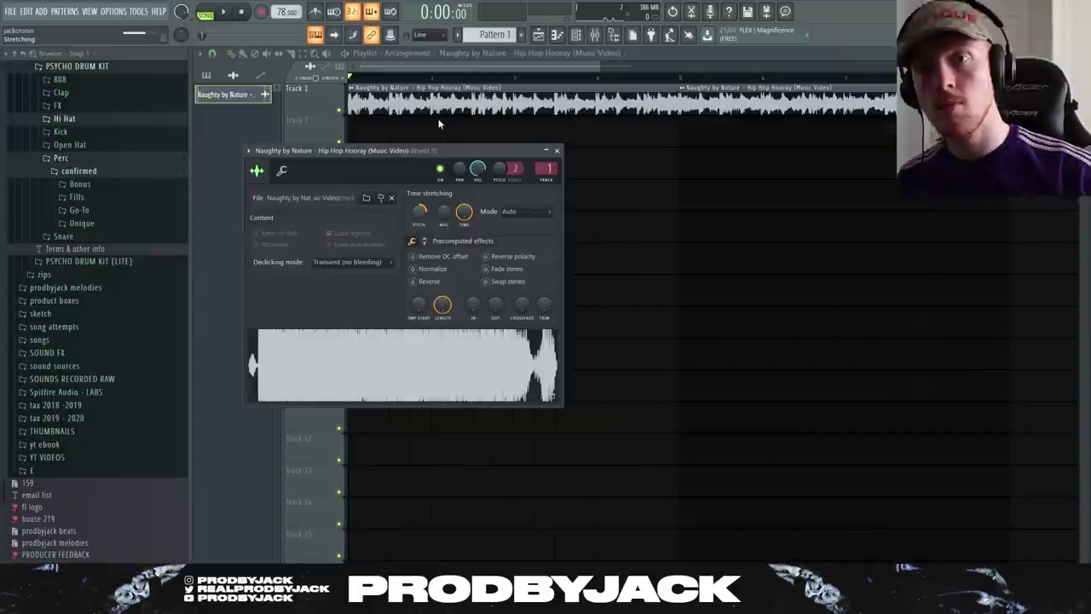
pyautogui.click(557, 151)
pyautogui.press('space')
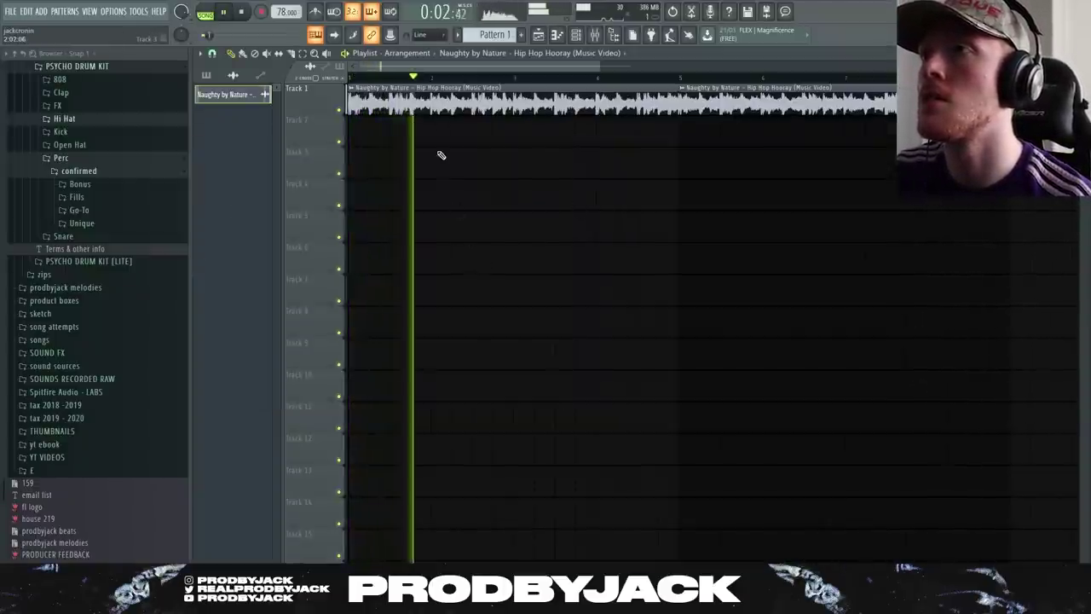
# Lower the sample's time-stretching pitch below its original tuning and play the song with the pitched-down sample
pyautogui.doubleClick(420, 100)
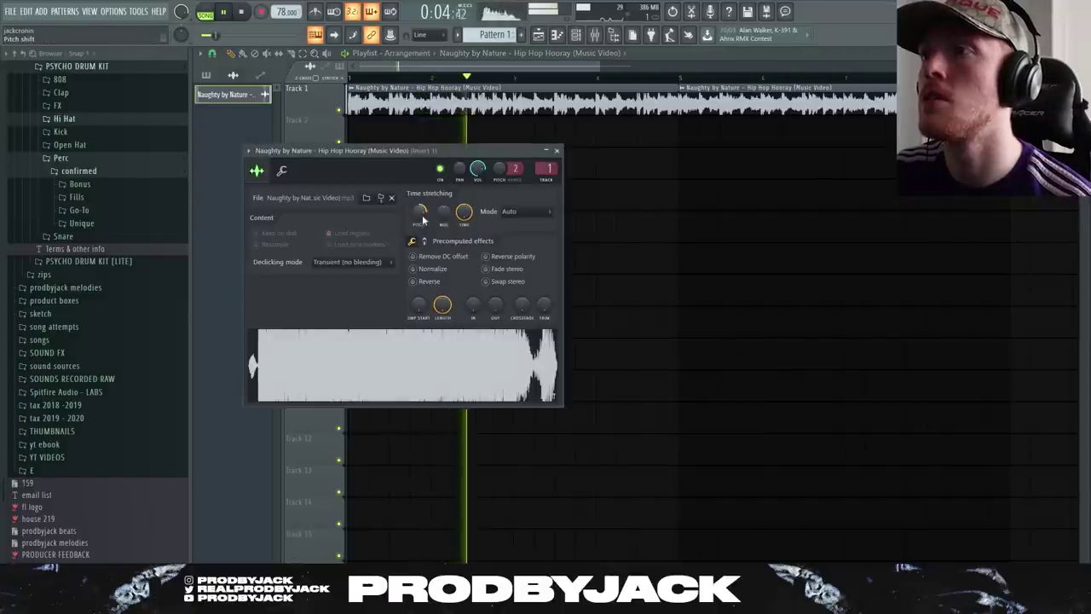
pyautogui.press('space')
pyautogui.moveTo(418, 211); pyautogui.dragTo(418, 235)
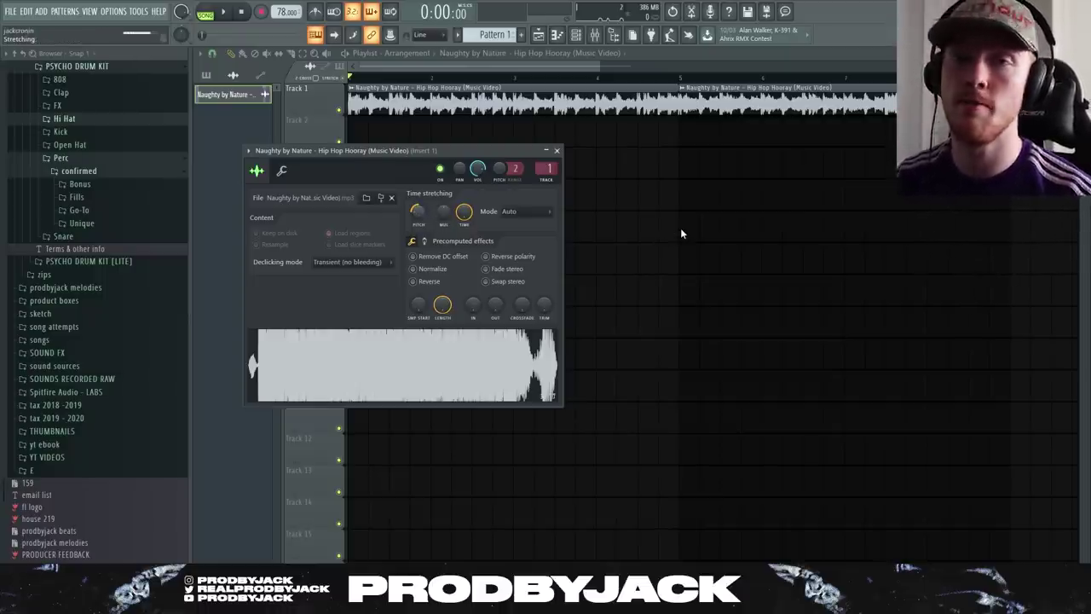
pyautogui.press('space')
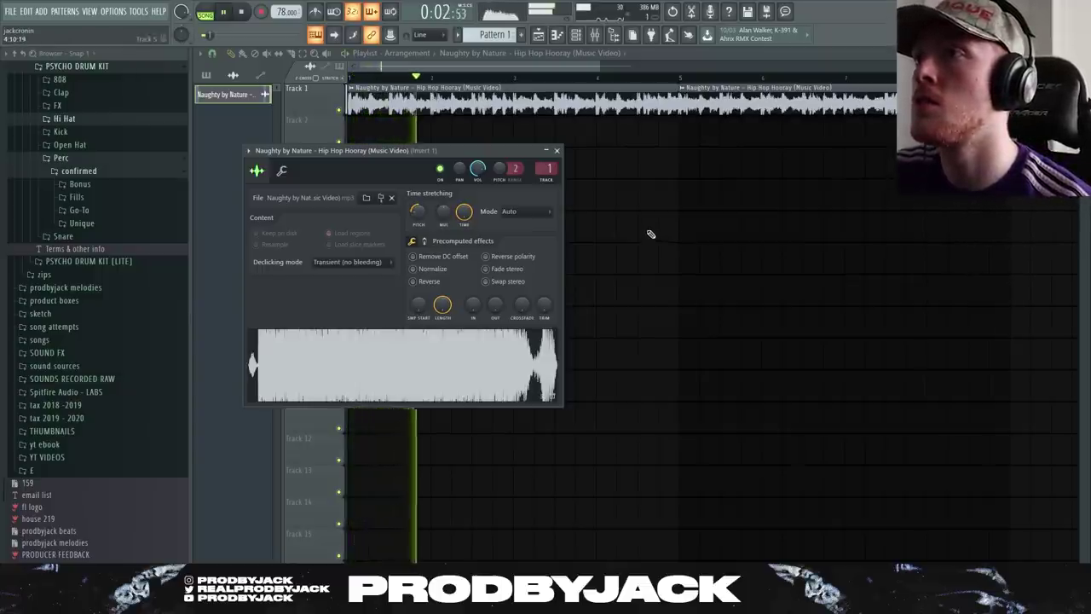
pyautogui.press('Escape')
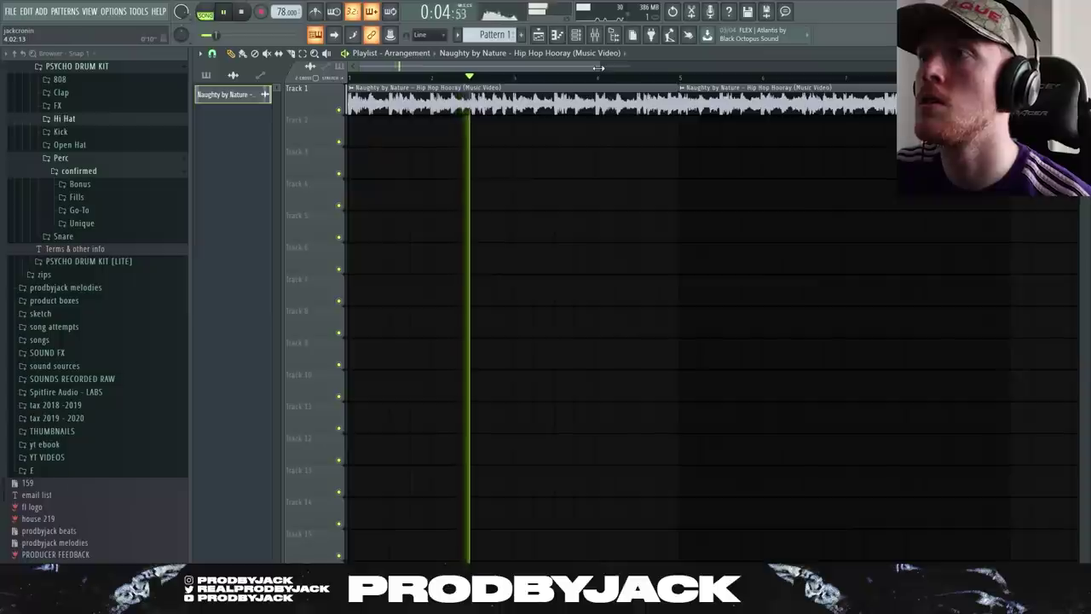
# Search the Omnisphere patch browser for "growler" and load the Growler Moog Bass patch
pyautogui.moveTo(598, 66); pyautogui.dragTo(535, 74)
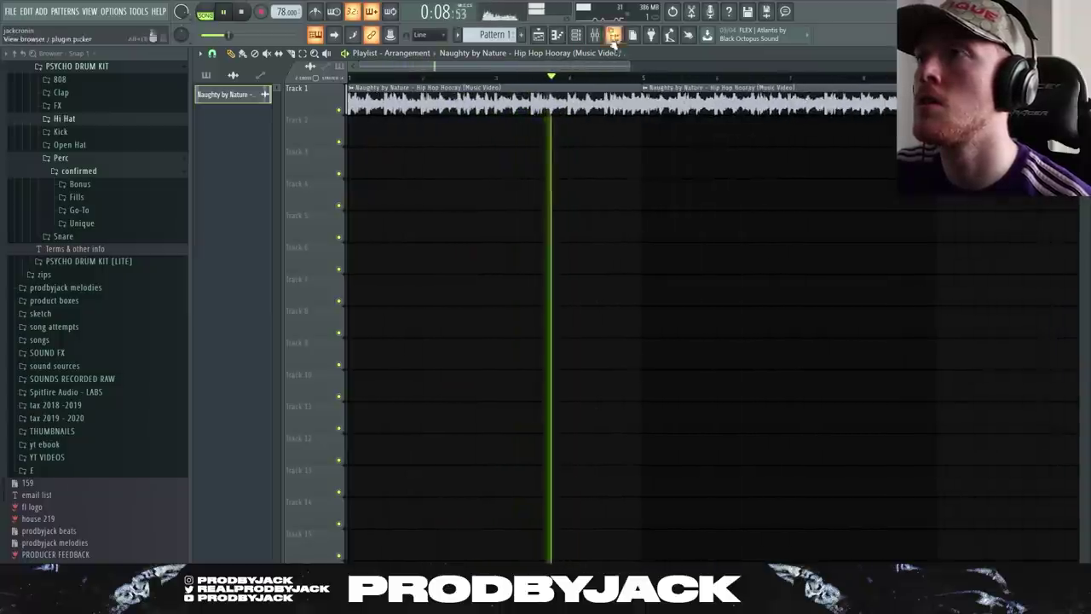
pyautogui.click(594, 34)
pyautogui.click(999, 91)
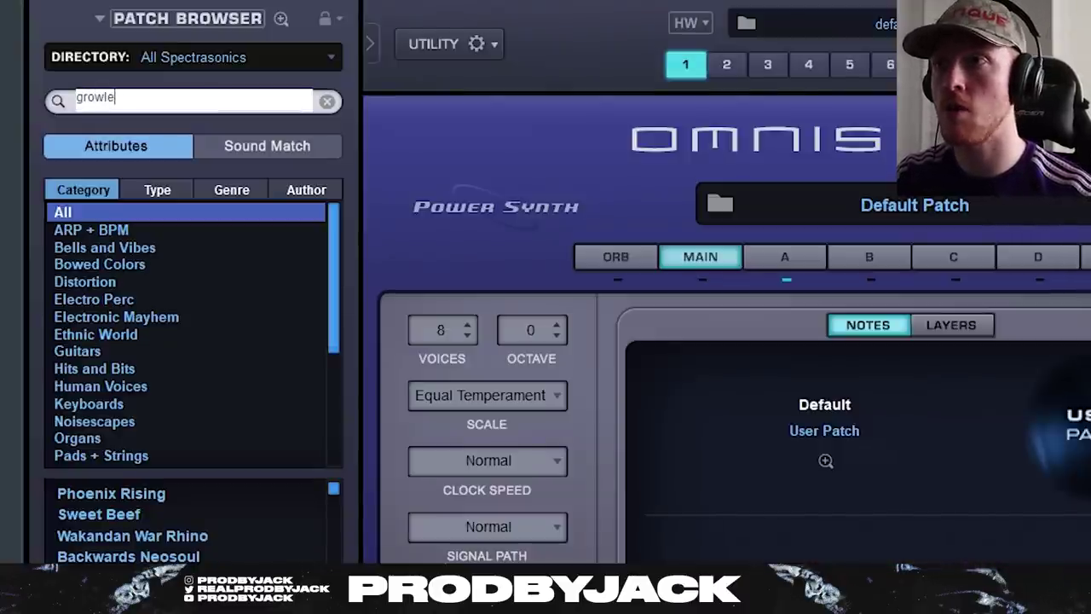
pyautogui.press('Return')
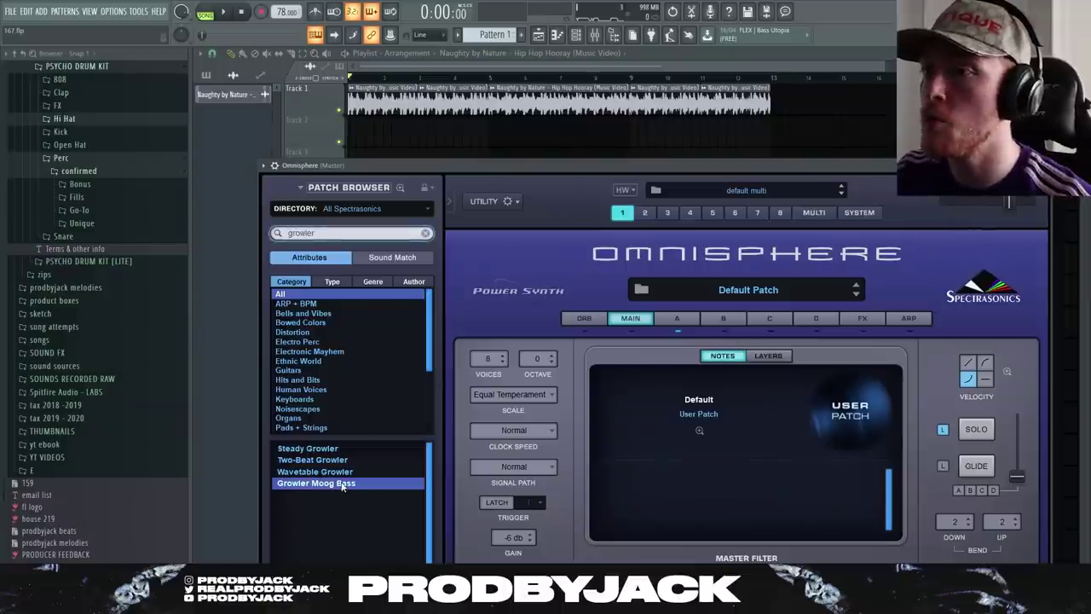
pyautogui.click(1046, 166)
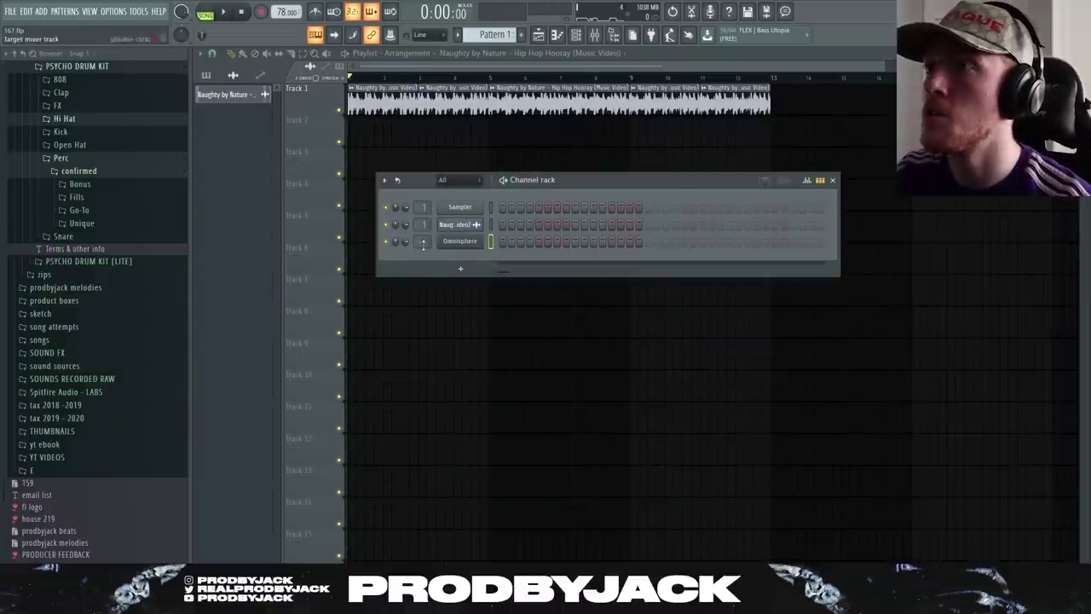
# Route the Omnisphere channel to mixer track 2 and open its piano roll
pyautogui.rightClick(465, 242)
pyautogui.click(524, 241)
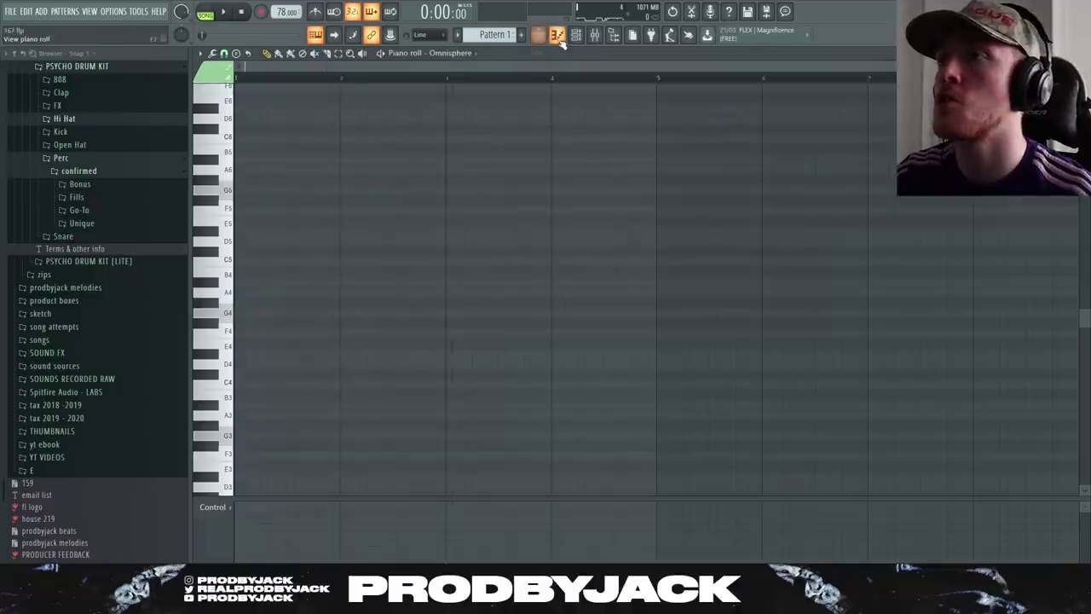
pyautogui.click(557, 35)
pyautogui.click(556, 35)
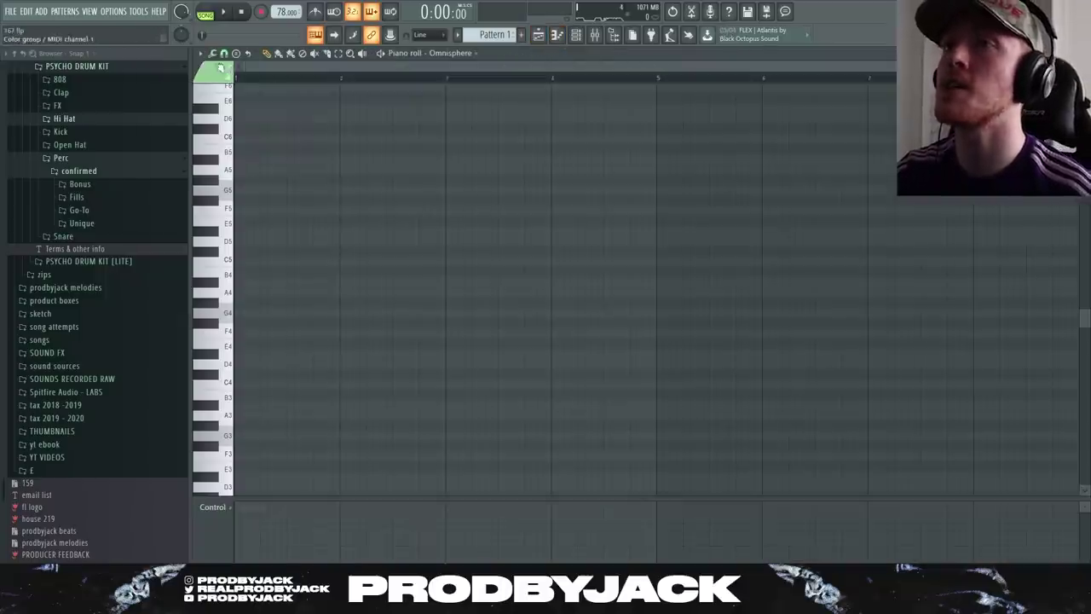
# Set the piano roll's scale highlighting to Major and choose its root note
pyautogui.click(201, 53)
pyautogui.moveTo(234, 122)
pyautogui.moveTo(307, 132)
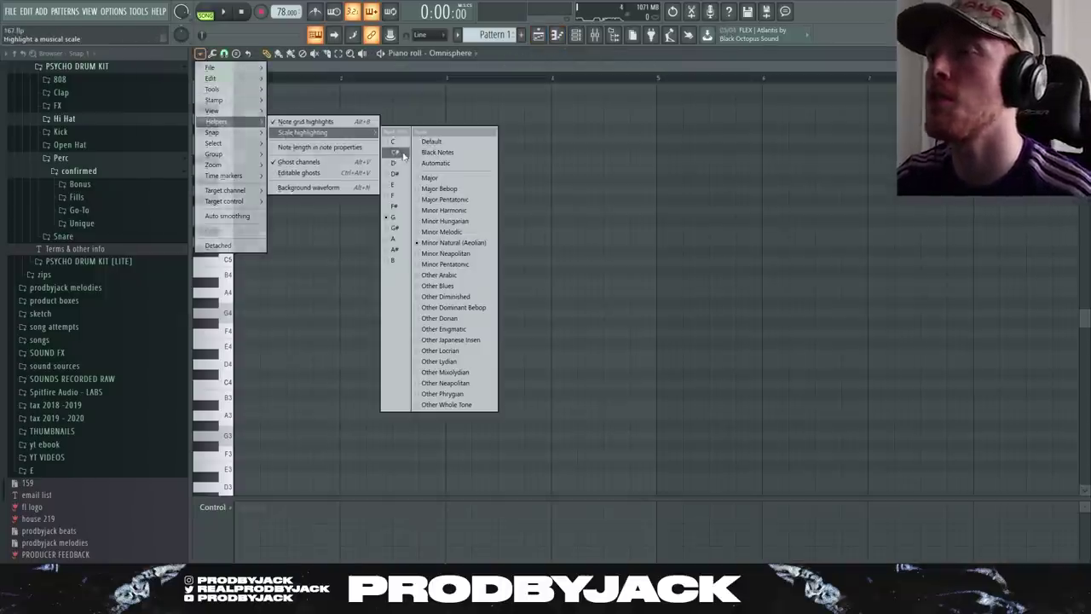
pyautogui.click(466, 204)
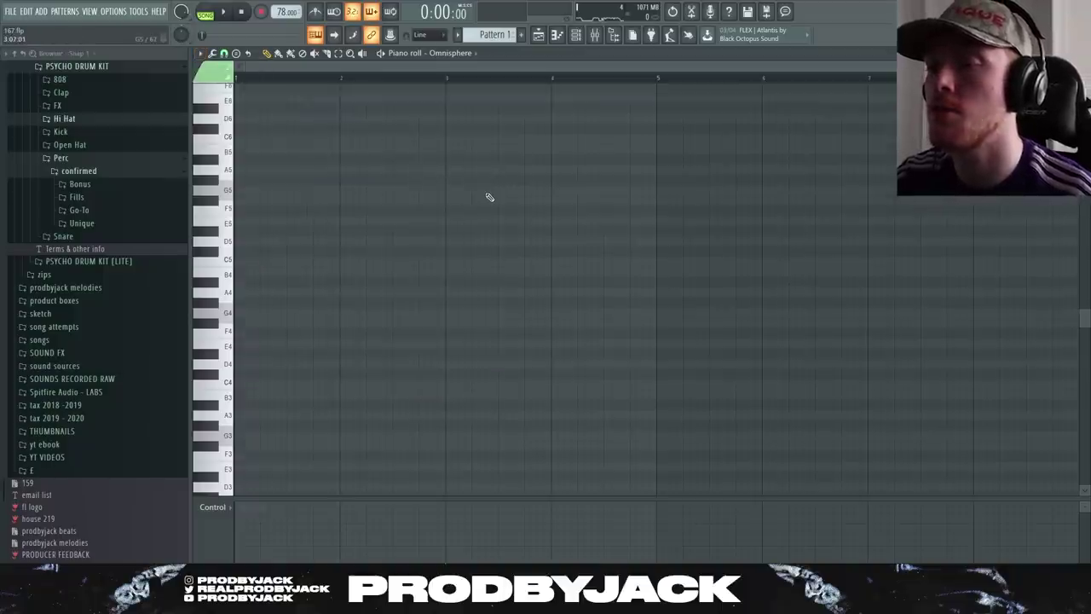
pyautogui.hotkey('alt', 'Tab')
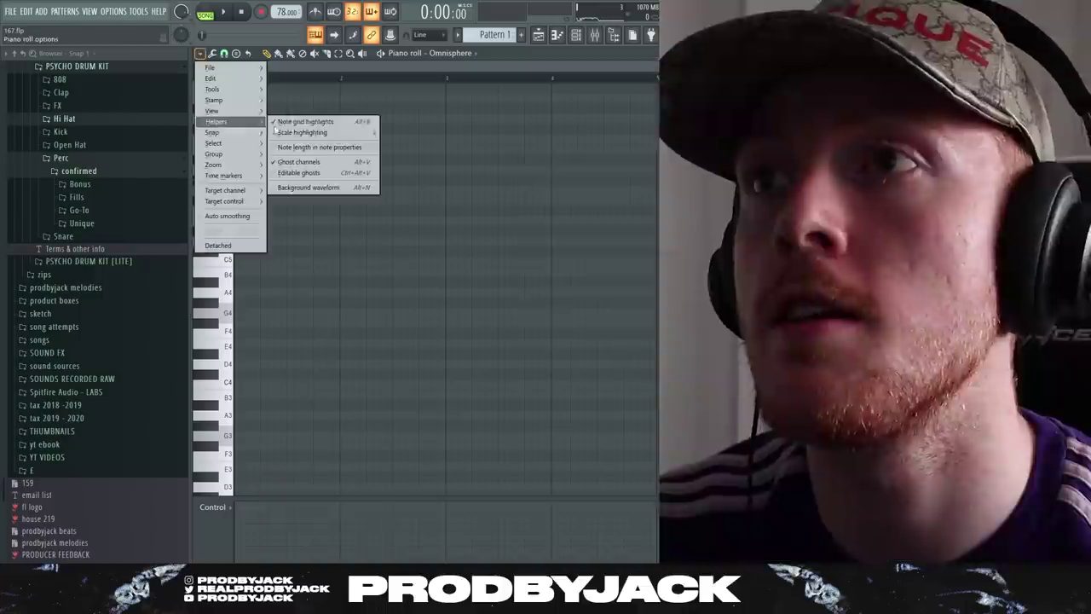
pyautogui.moveTo(375, 139)
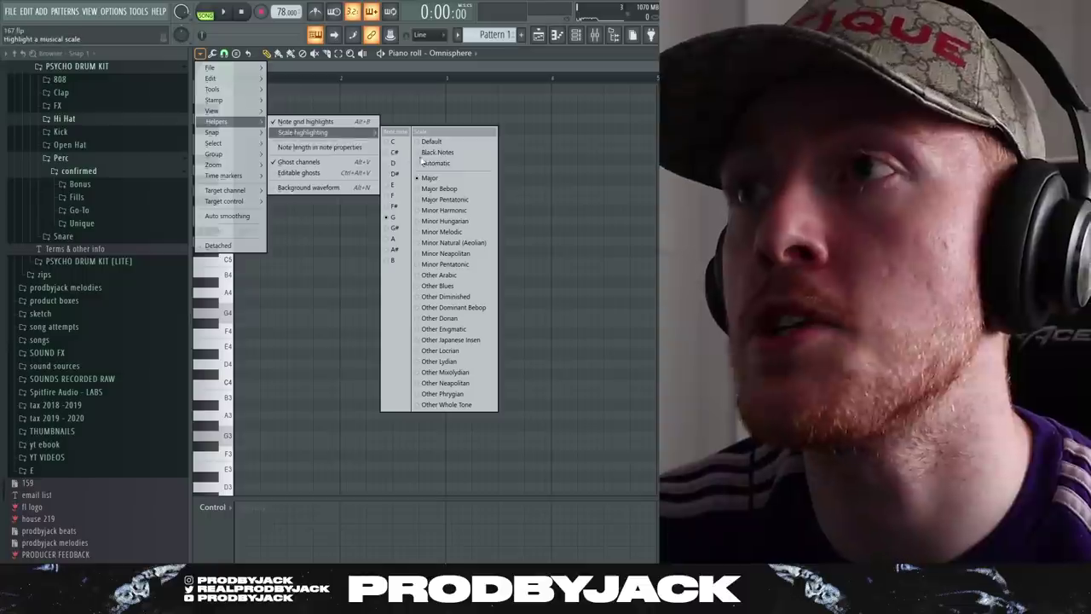
pyautogui.click(390, 226)
# Reopen the piano roll of the Omnisphere channel from the channel rack
pyautogui.click(576, 35)
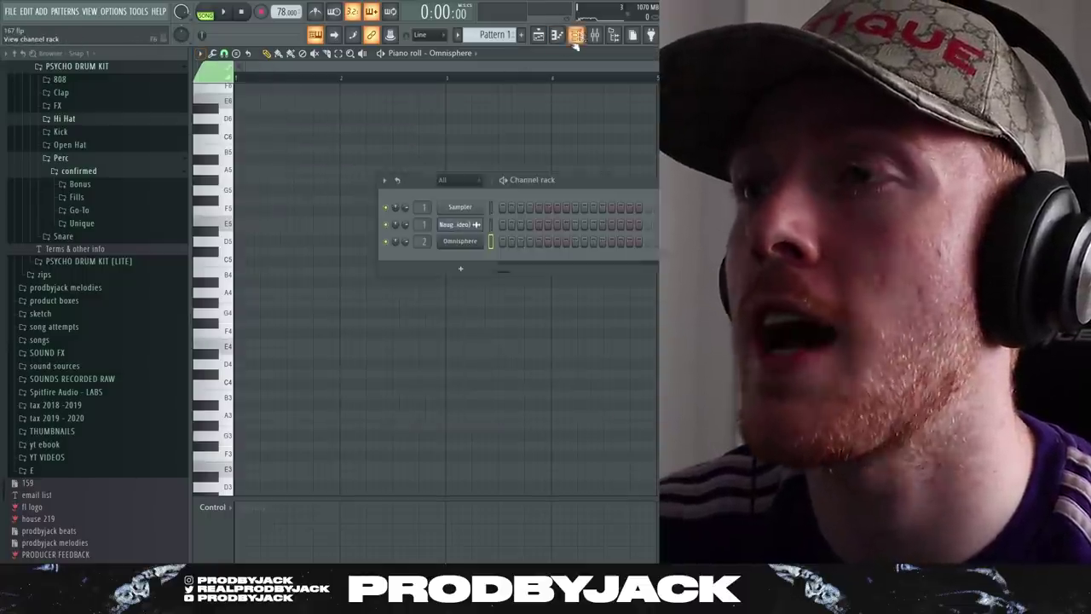
pyautogui.rightClick(475, 243)
pyautogui.click(494, 243)
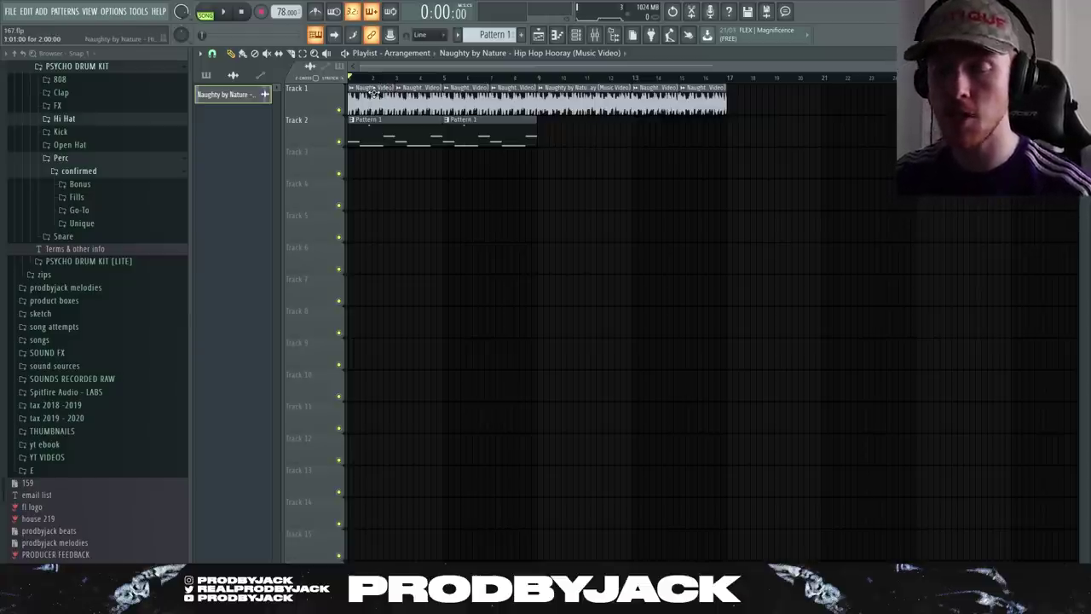
# Move the sample clips after bar 9 further along Track 1 and place a copy of the four looped clips at bar 13
pyautogui.moveTo(571, 100); pyautogui.dragTo(869, 89)
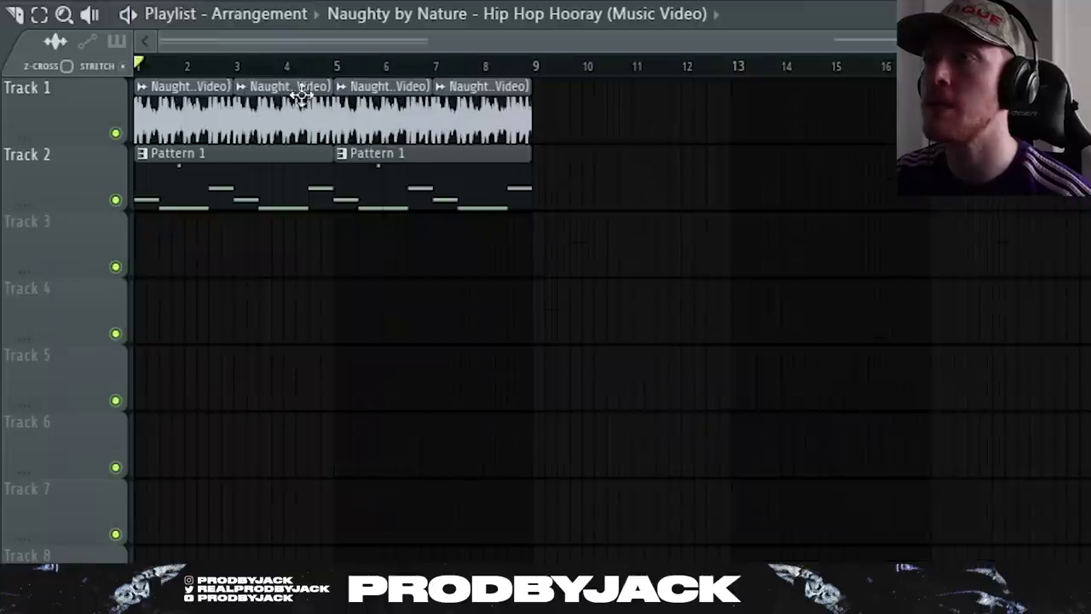
pyautogui.scroll(2, 376, 78)
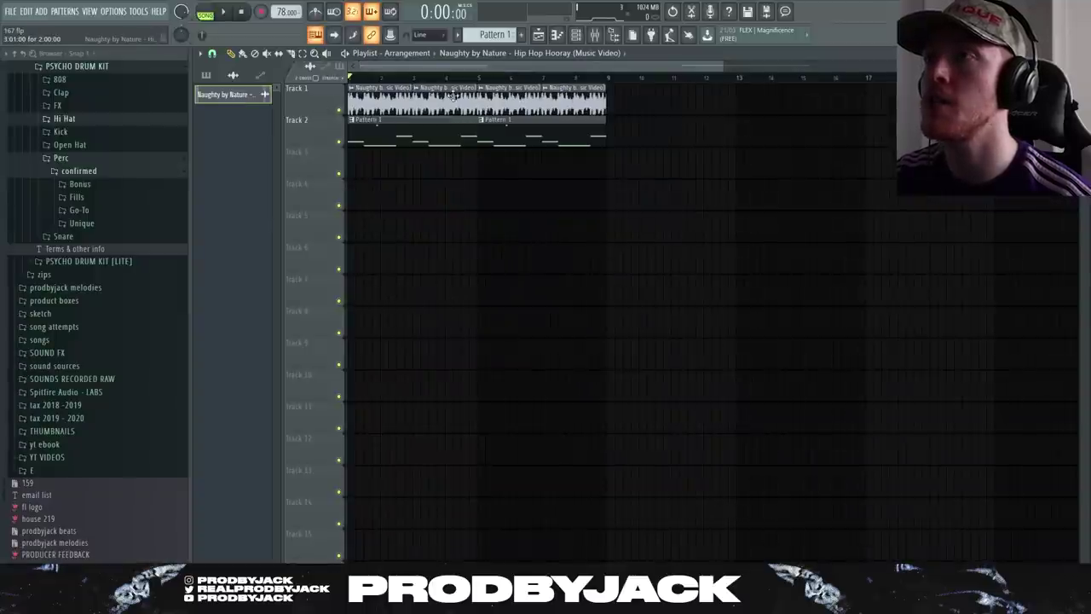
pyautogui.hotkey('ctrl', 'v')
pyautogui.moveTo(367, 101); pyautogui.dragTo(753, 95)
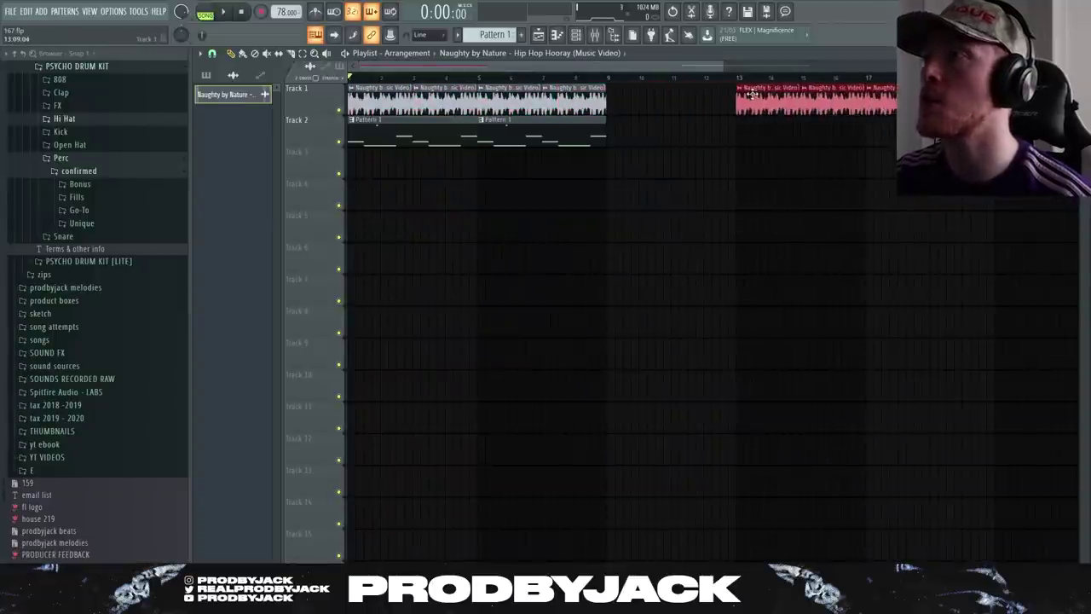
pyautogui.rightClick(798, 97)
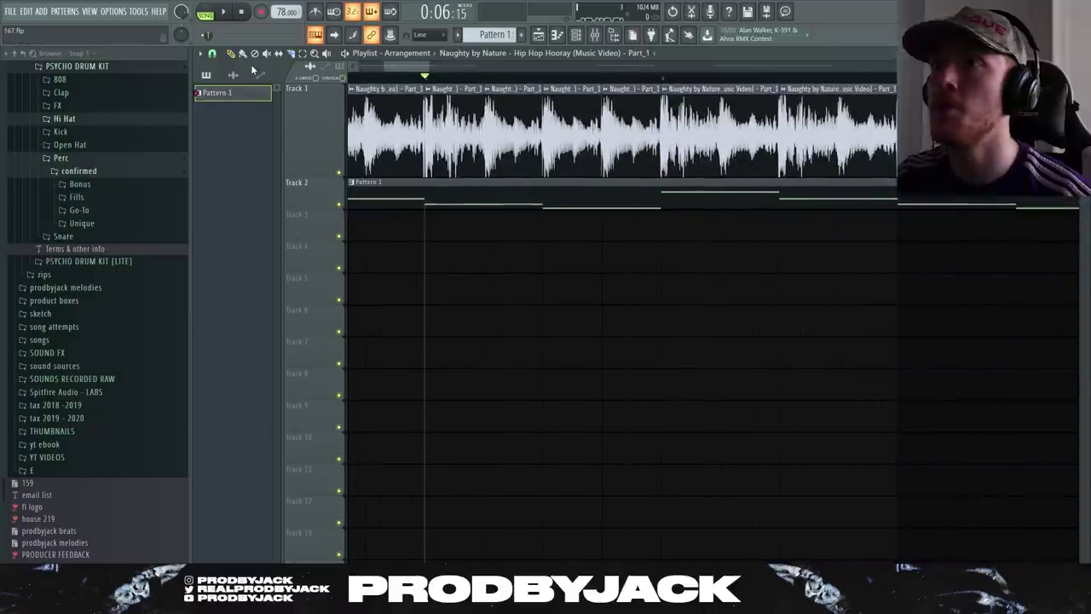
# Change the playlist snap, shift the last sample slice before bar 4 two steps earlier and fill the gap behind it
pyautogui.click(213, 54)
pyautogui.click(230, 207)
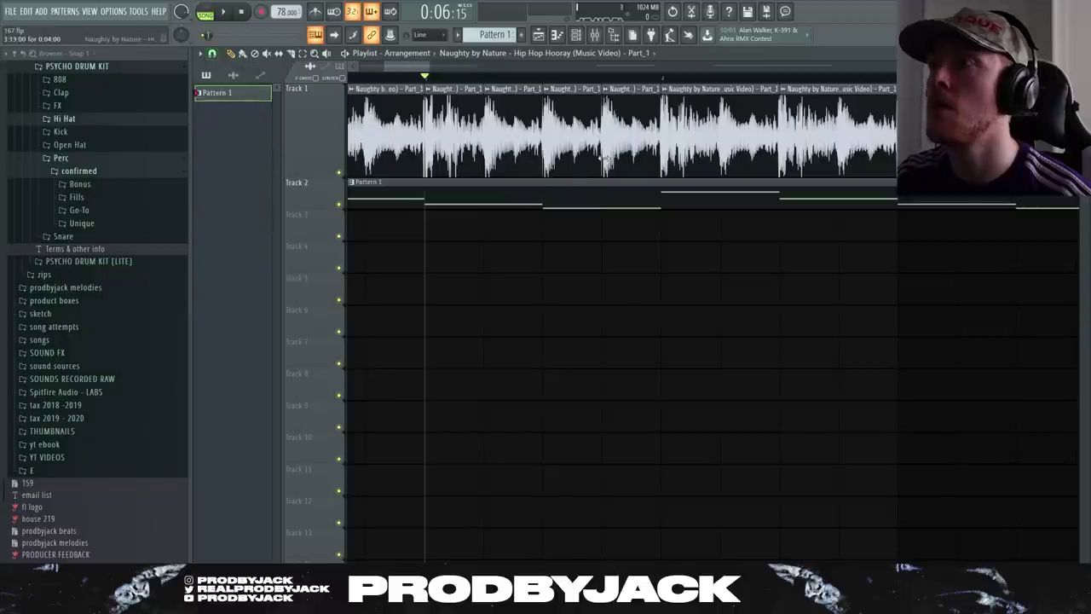
pyautogui.moveTo(618, 158); pyautogui.dragTo(588, 158)
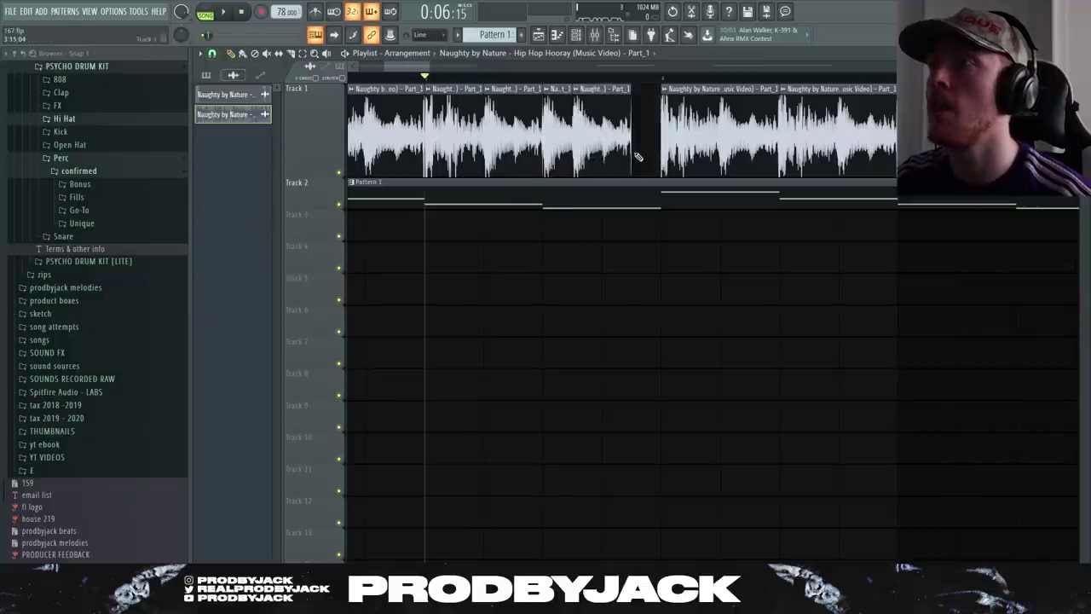
pyautogui.moveTo(661, 153); pyautogui.dragTo(604, 153)
# Extend the D5 bass note to the end of bar 2 and delete all notes from bar 5 onward
pyautogui.press('space')
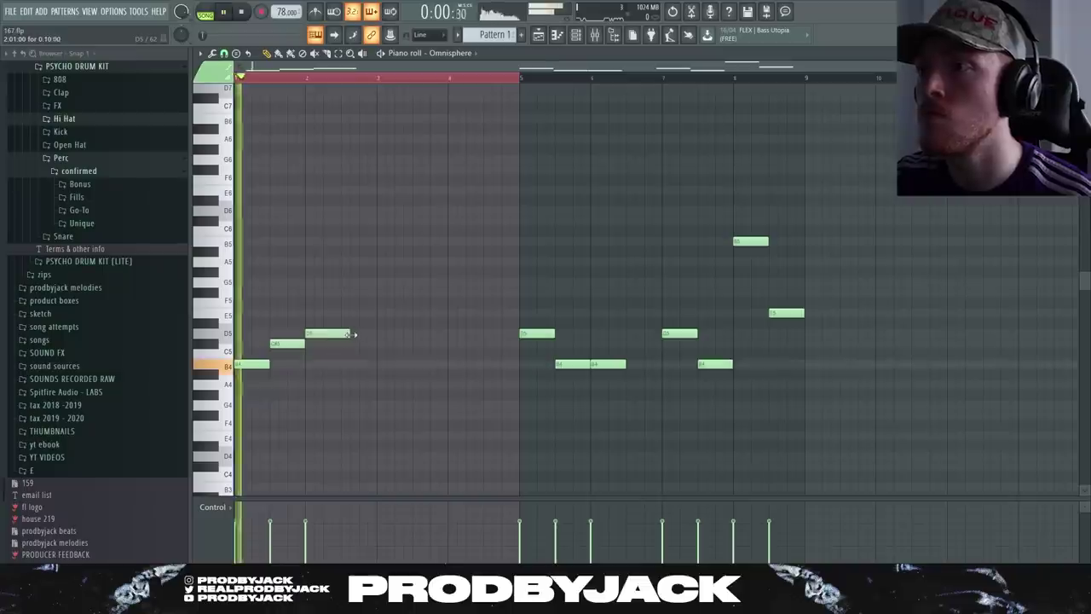
pyautogui.moveTo(349, 334); pyautogui.dragTo(376, 333)
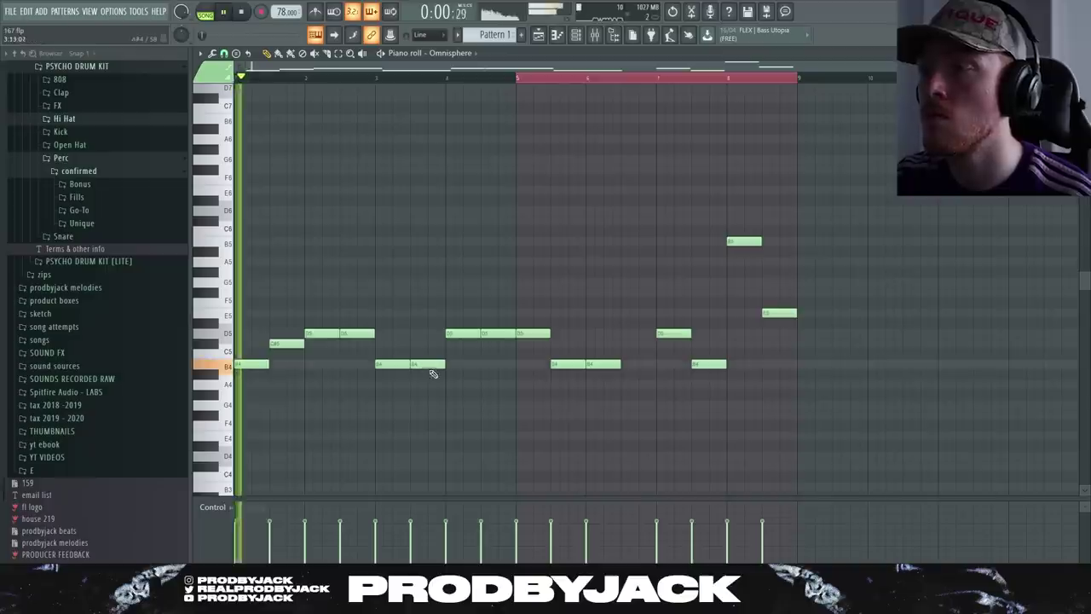
pyautogui.moveTo(832, 218); pyautogui.dragTo(540, 409)
pyautogui.press('Delete')
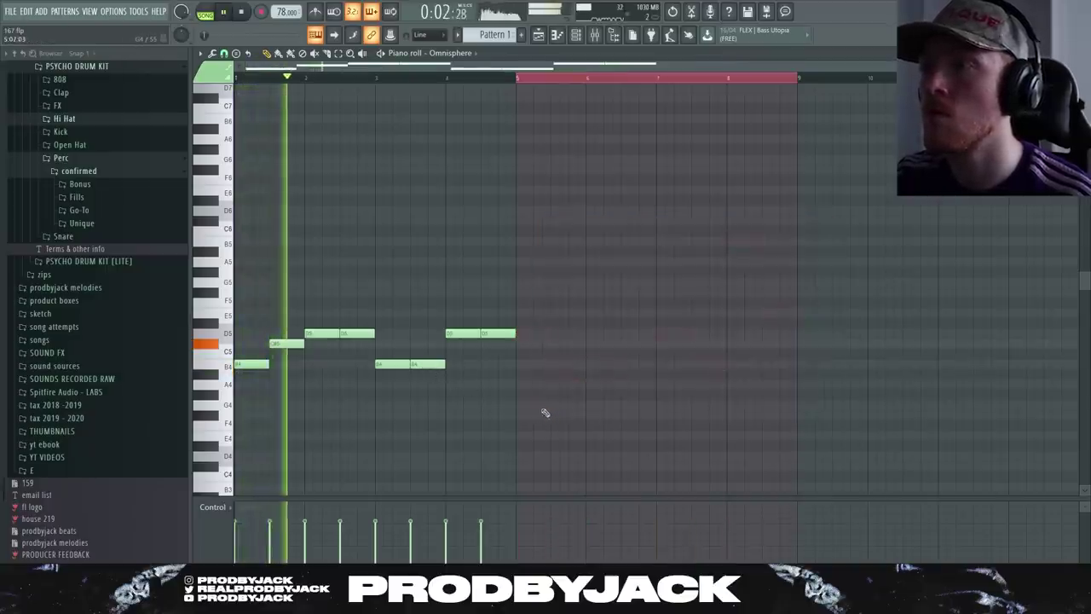
# Transpose all the Omnisphere bass notes down one octave and play them back with the sample
pyautogui.scroll(2, 370, 377)
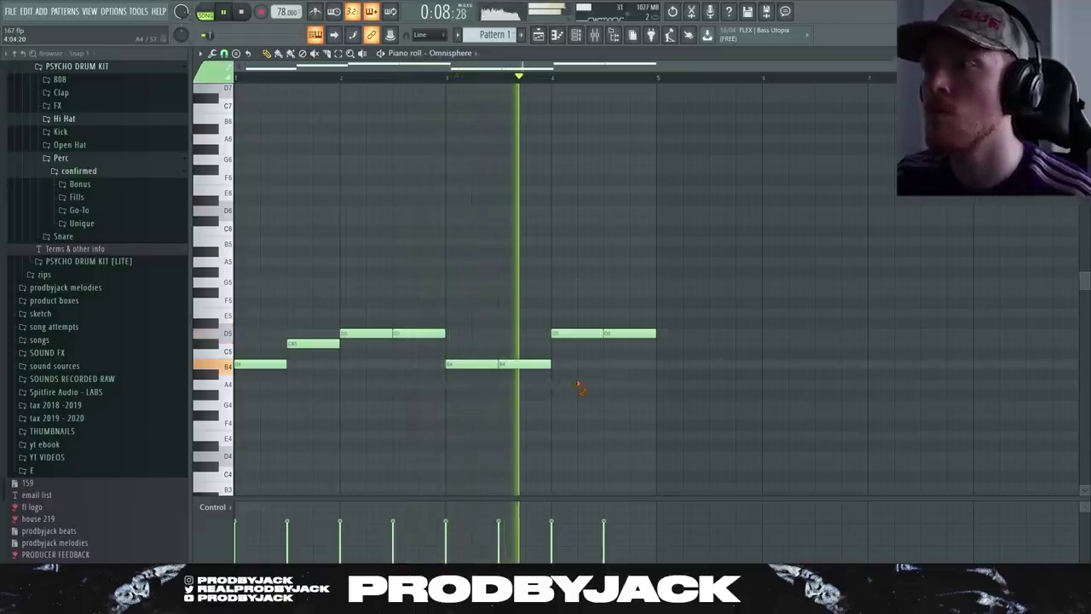
pyautogui.press('space')
pyautogui.click(550, 38)
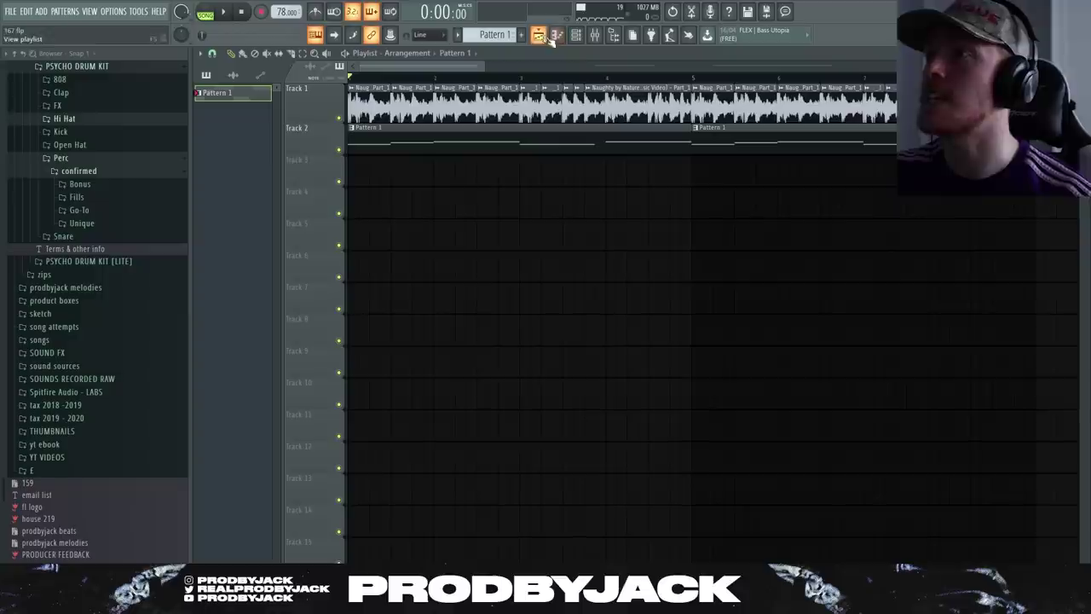
pyautogui.click(559, 37)
pyautogui.click(575, 35)
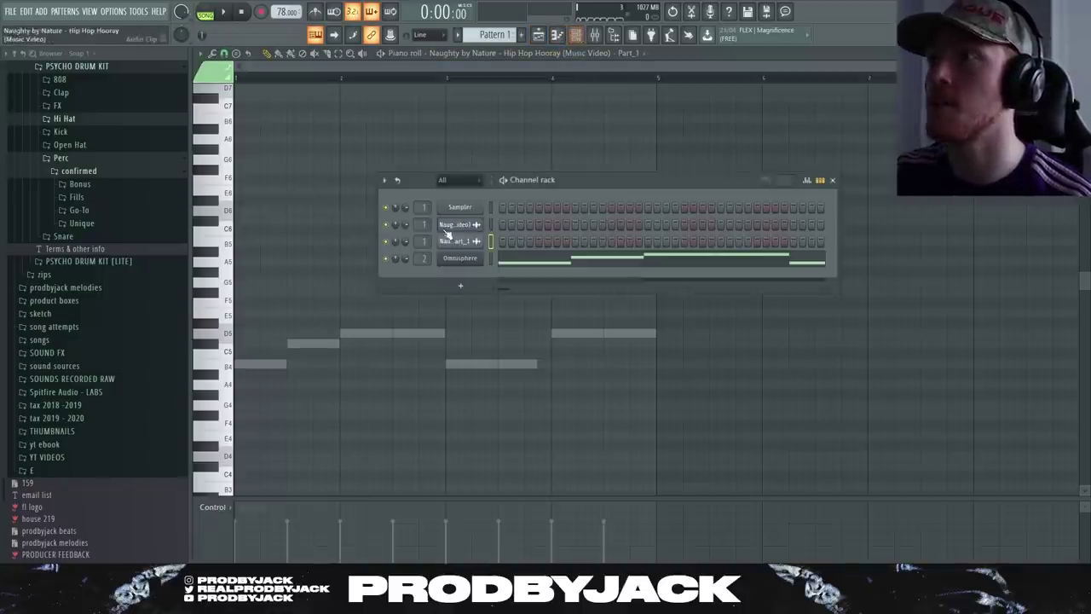
pyautogui.rightClick(473, 258)
pyautogui.click(521, 263)
pyautogui.hotkey('ctrl', 'Down')
pyautogui.press('space')
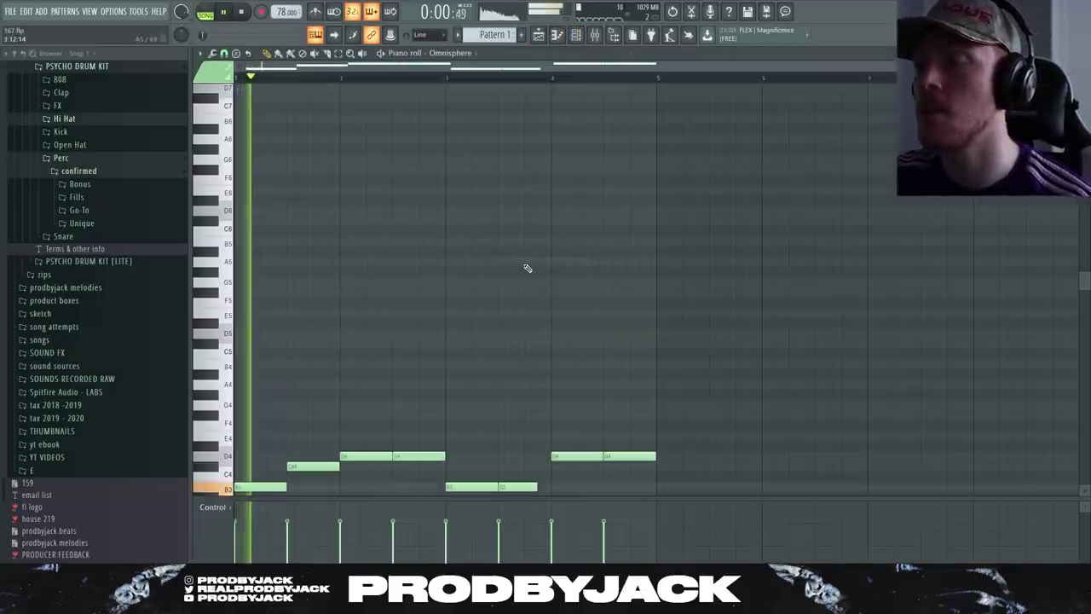
pyautogui.scroll(-3, 460, 349)
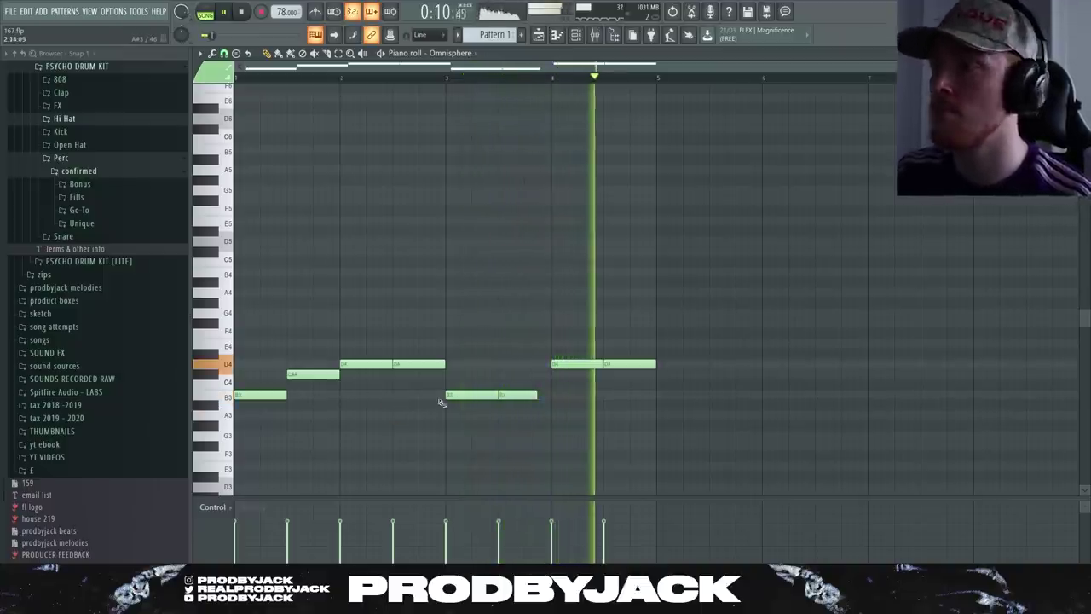
pyautogui.press('space')
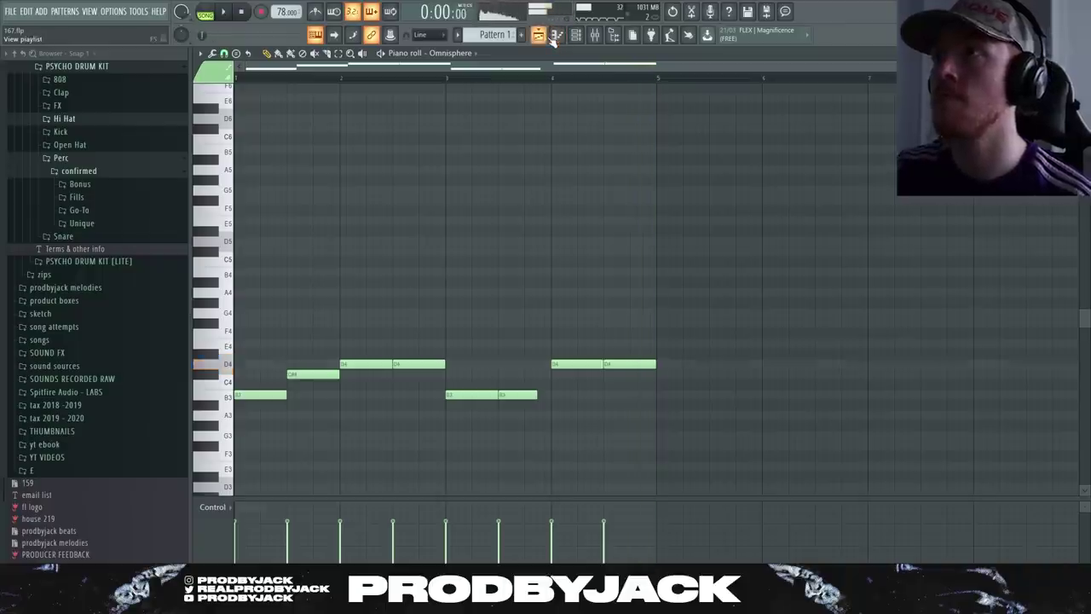
# Add an Arcade_2 instrument to the project and detach its plugin window
pyautogui.click(561, 39)
pyautogui.click(576, 34)
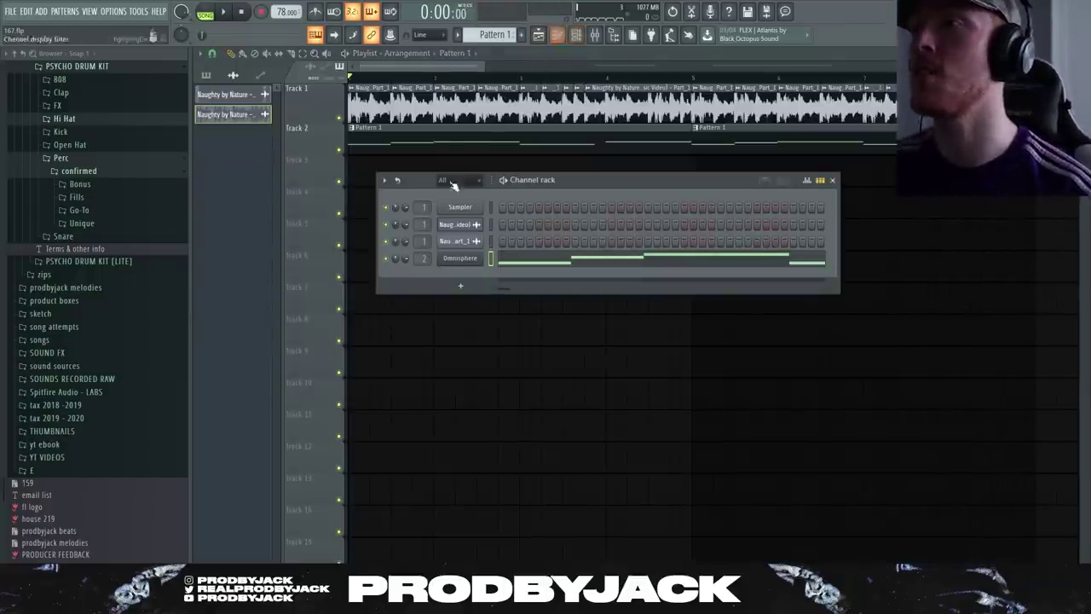
pyautogui.click(40, 11)
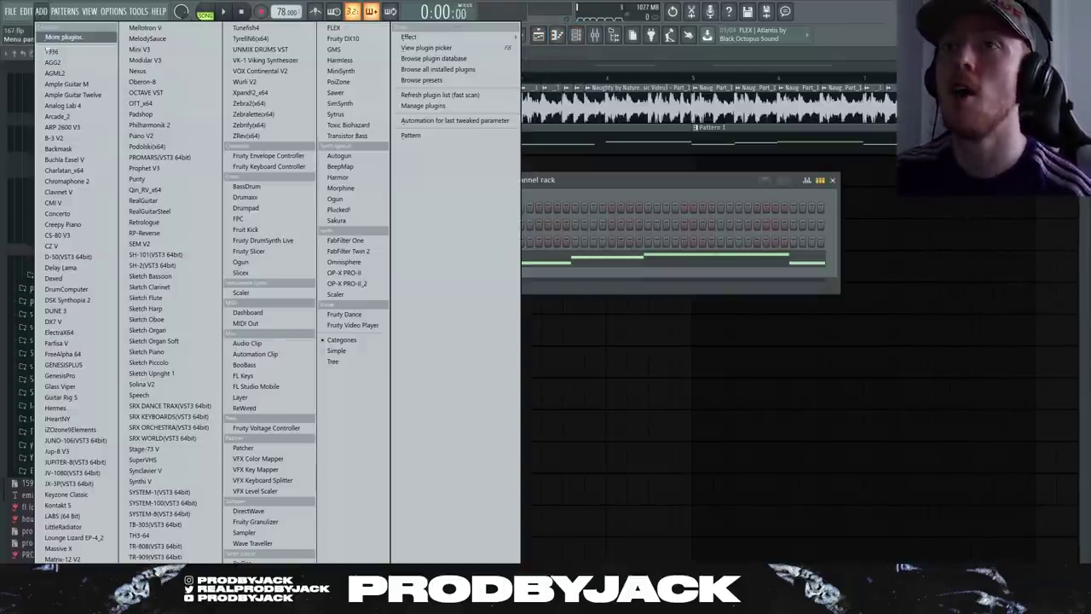
pyautogui.click(71, 117)
pyautogui.click(292, 195)
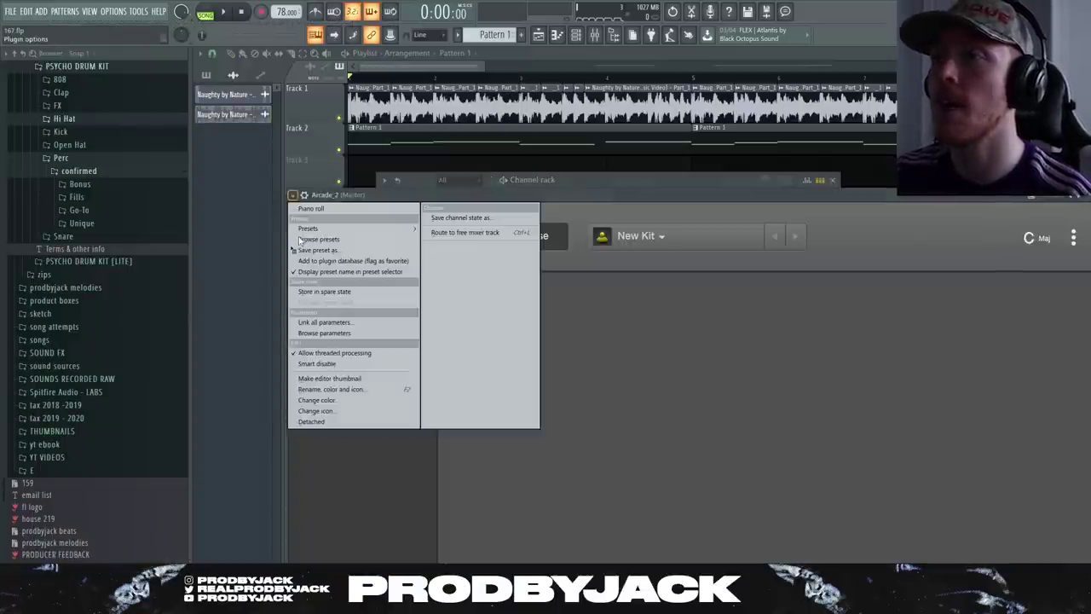
pyautogui.click(339, 423)
# Reset the Arcade window size and open its session key list
pyautogui.click(1074, 241)
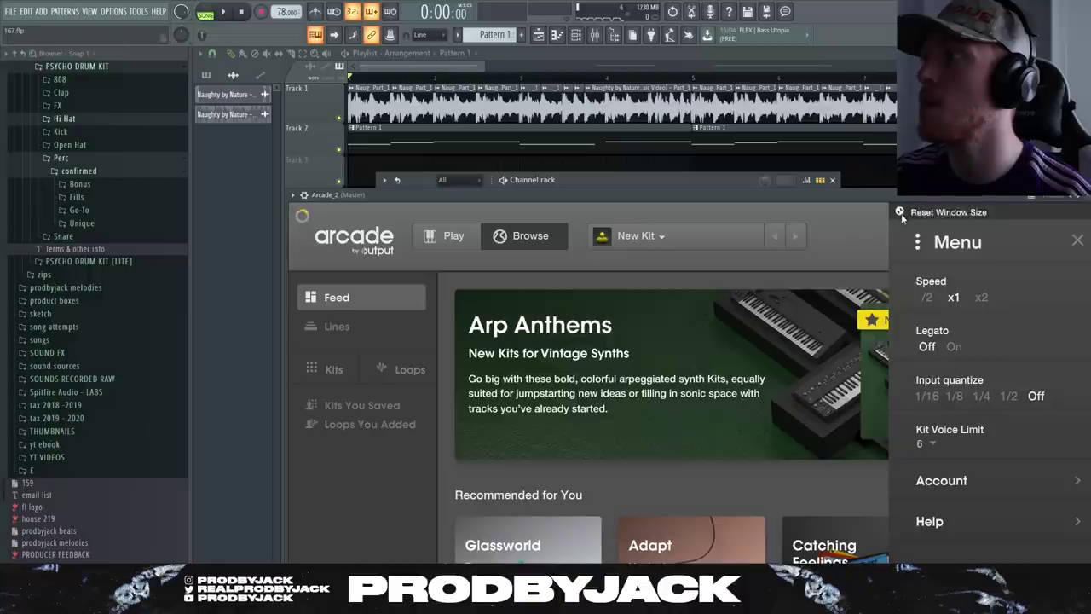
pyautogui.click(902, 214)
pyautogui.click(858, 229)
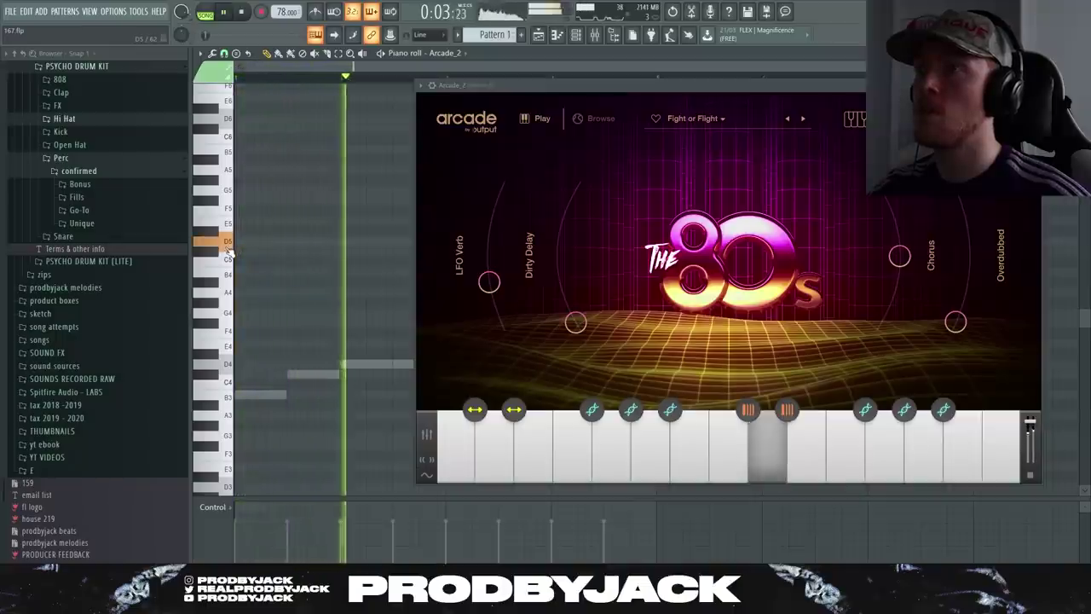
# Fill bars 1 to 4 of the Arcade_2 piano roll with two two-bar D5 notes and close the plugin window
pyautogui.press('space')
pyautogui.press('space')
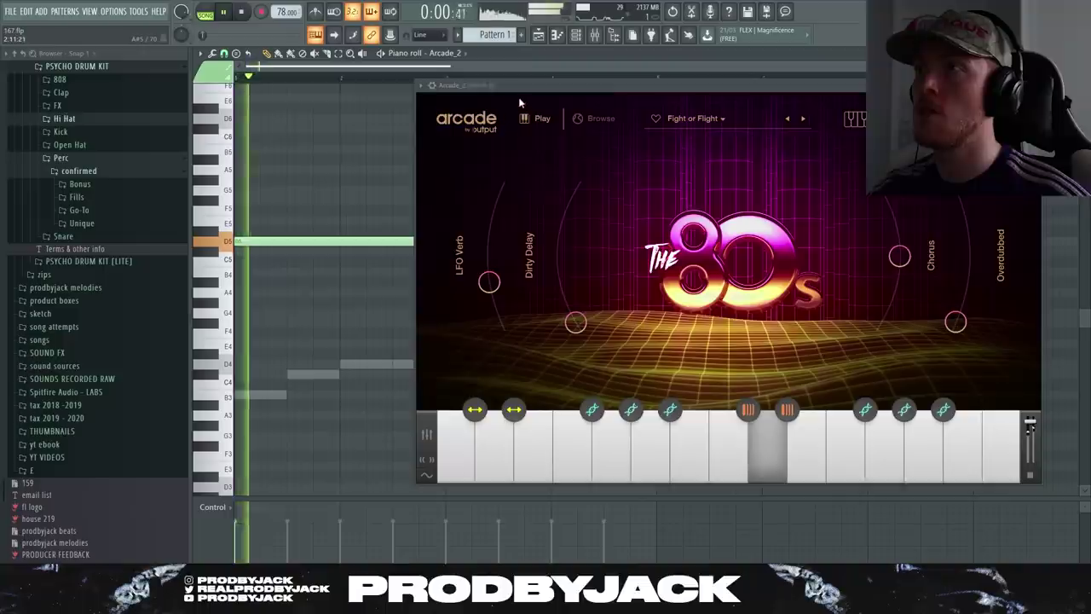
pyautogui.moveTo(507, 85); pyautogui.dragTo(591, 107)
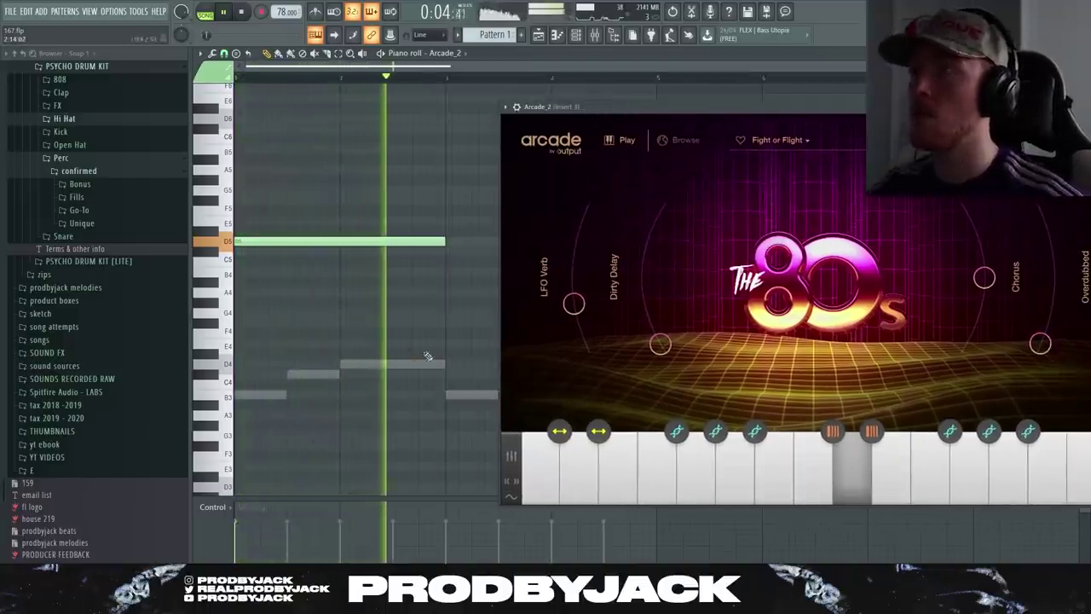
pyautogui.click(467, 242)
pyautogui.moveTo(608, 111); pyautogui.dragTo(400, 321)
pyautogui.click(912, 317)
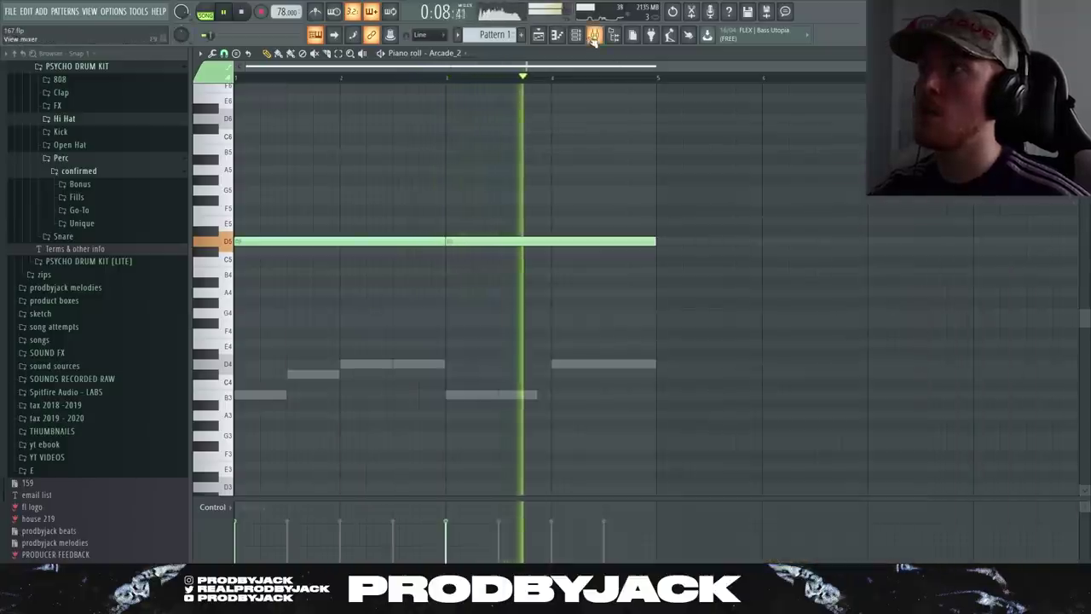
pyautogui.press('F9')
pyautogui.click(558, 35)
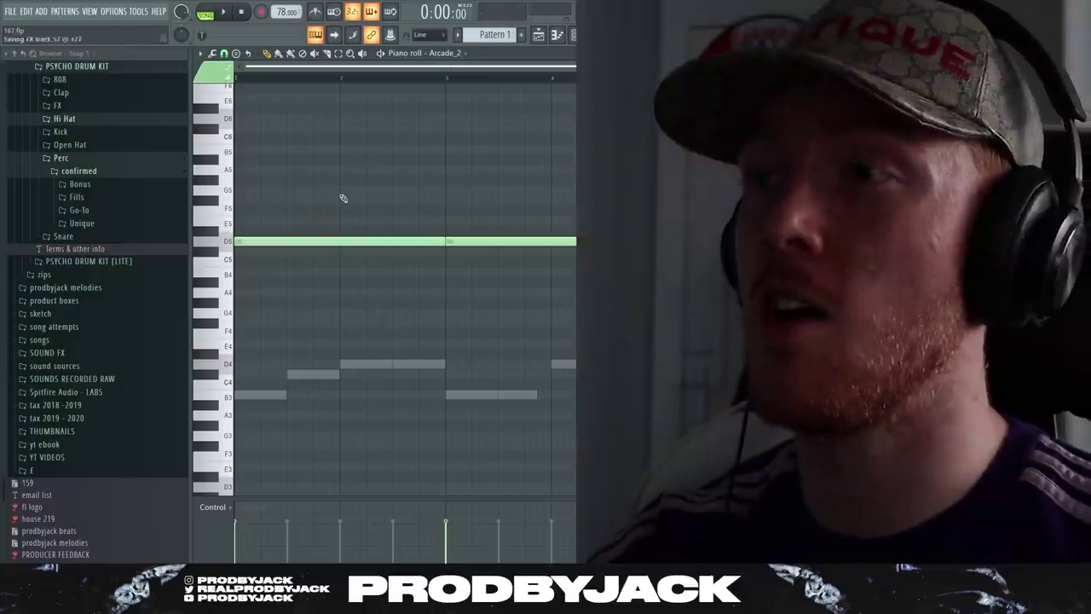
# Place eight back-to-back half-bar D4 notes across bars 1 to 4 in the Arcade_2 piano roll
pyautogui.click(277, 364)
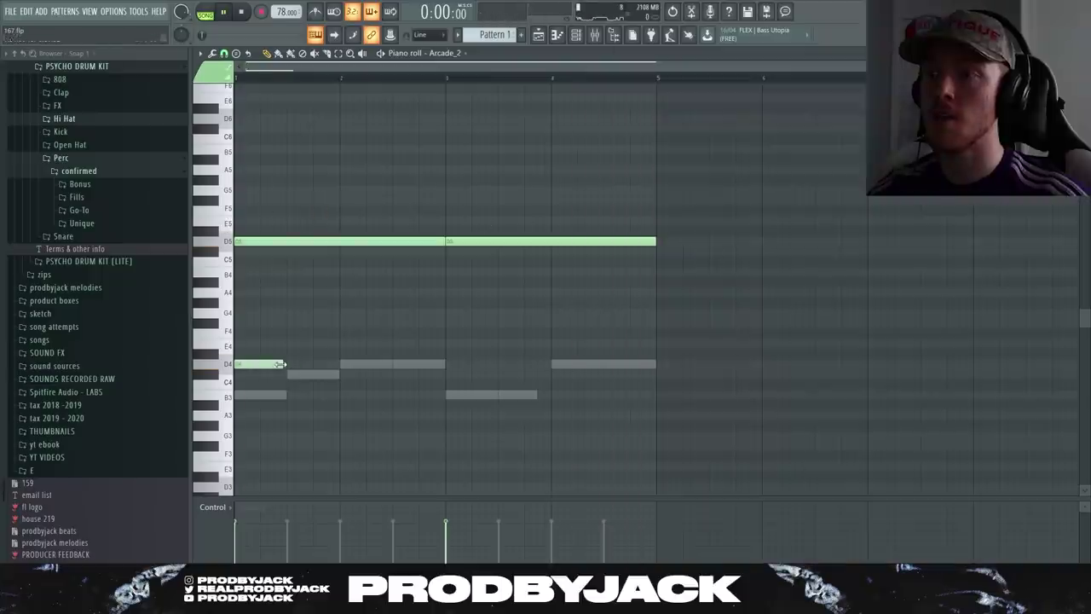
pyautogui.click(298, 364)
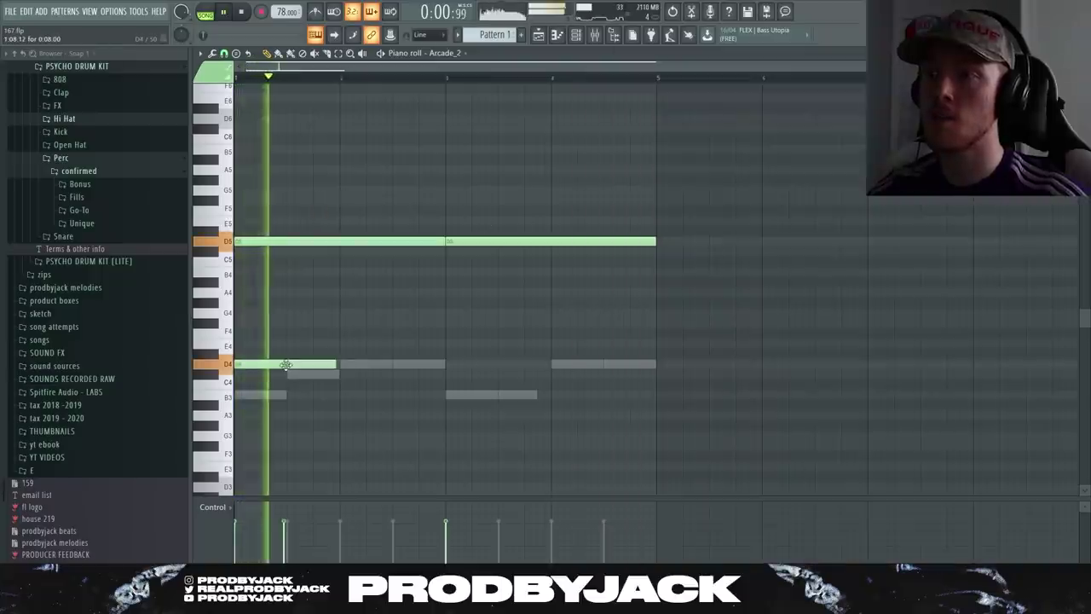
pyautogui.click(360, 365)
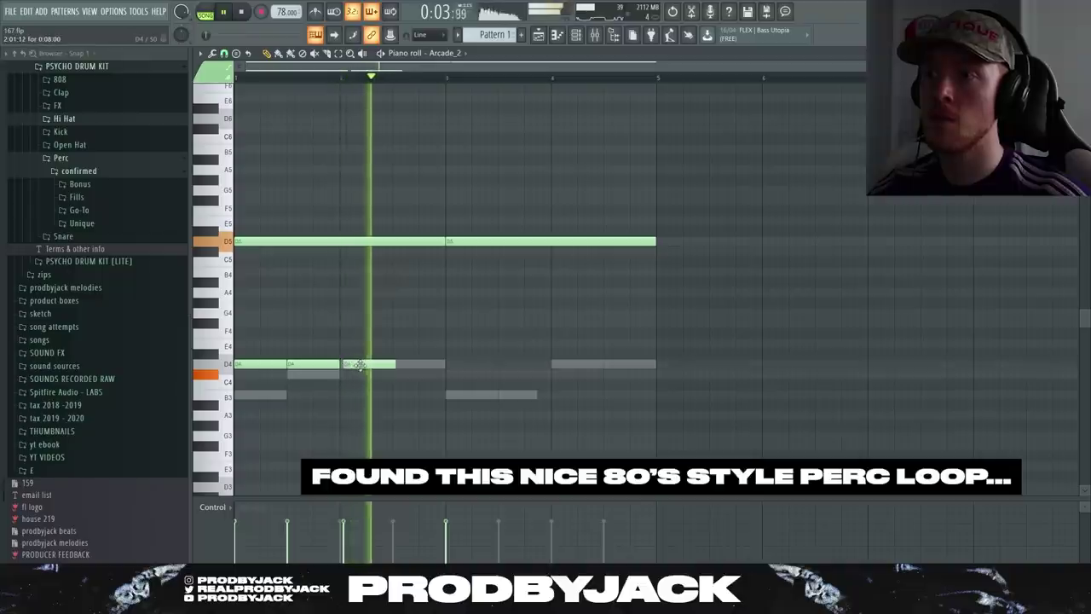
pyautogui.click(397, 365)
pyautogui.click(446, 365)
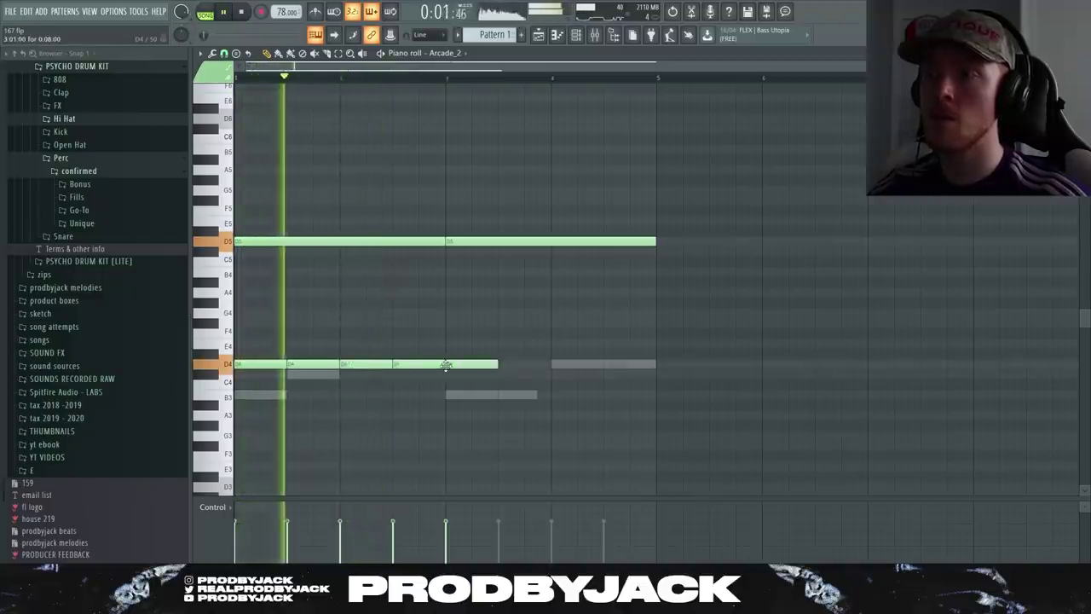
pyautogui.click(501, 364)
pyautogui.click(581, 363)
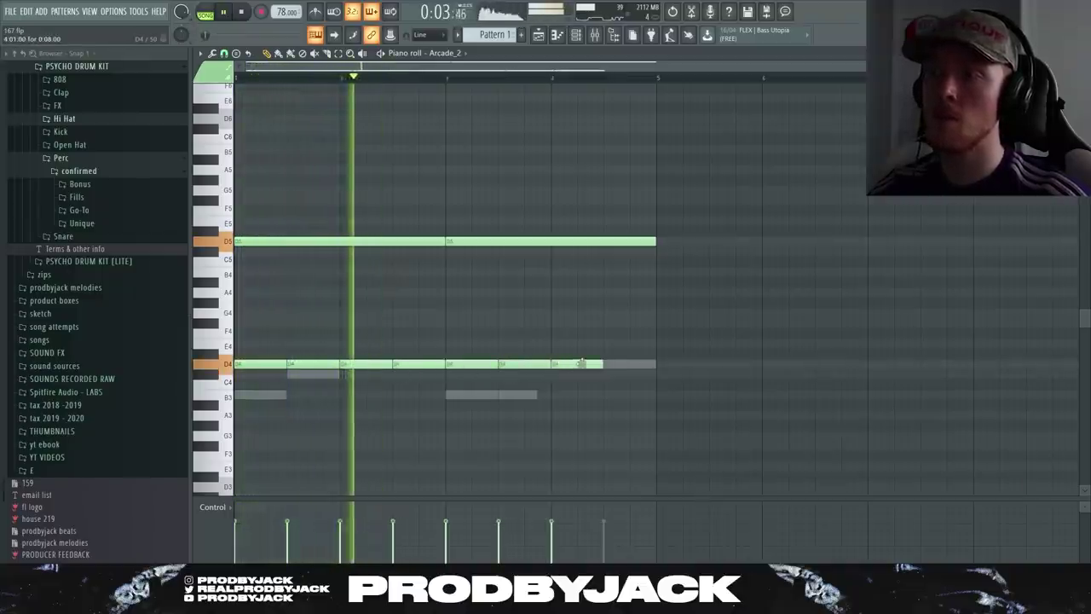
pyautogui.click(629, 364)
# Add a second Arcade_2 instance, reset its window size and set its session key to D major
pyautogui.click(576, 34)
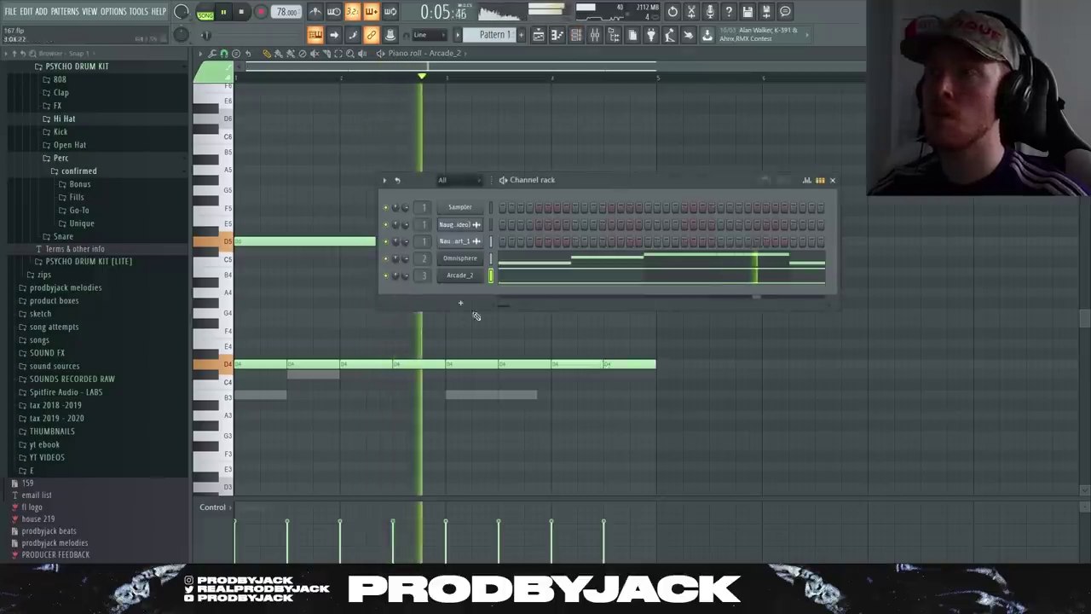
pyautogui.click(457, 276)
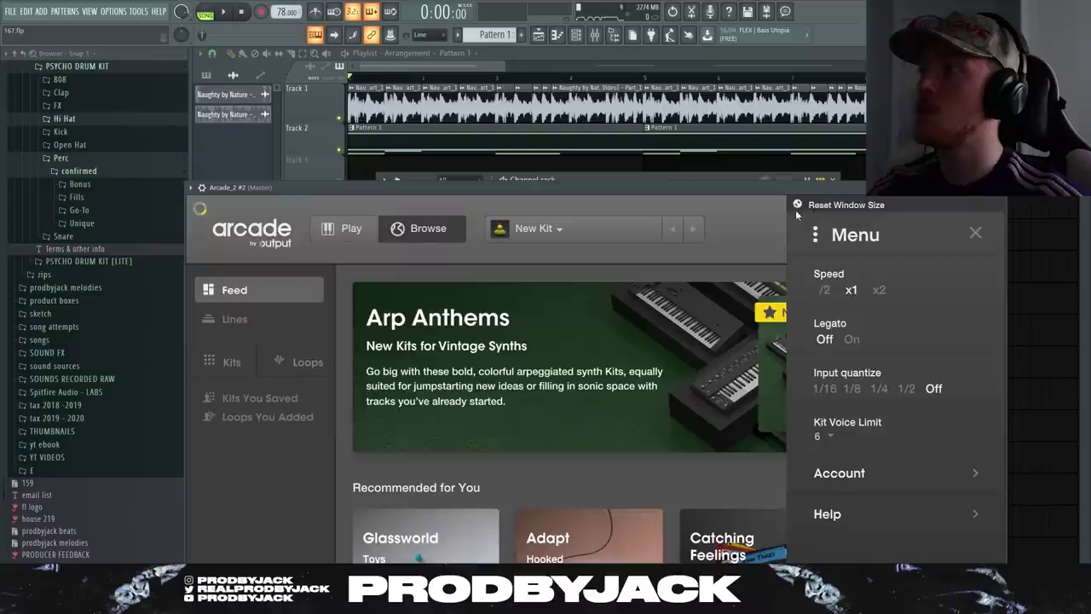
pyautogui.click(797, 209)
pyautogui.click(758, 223)
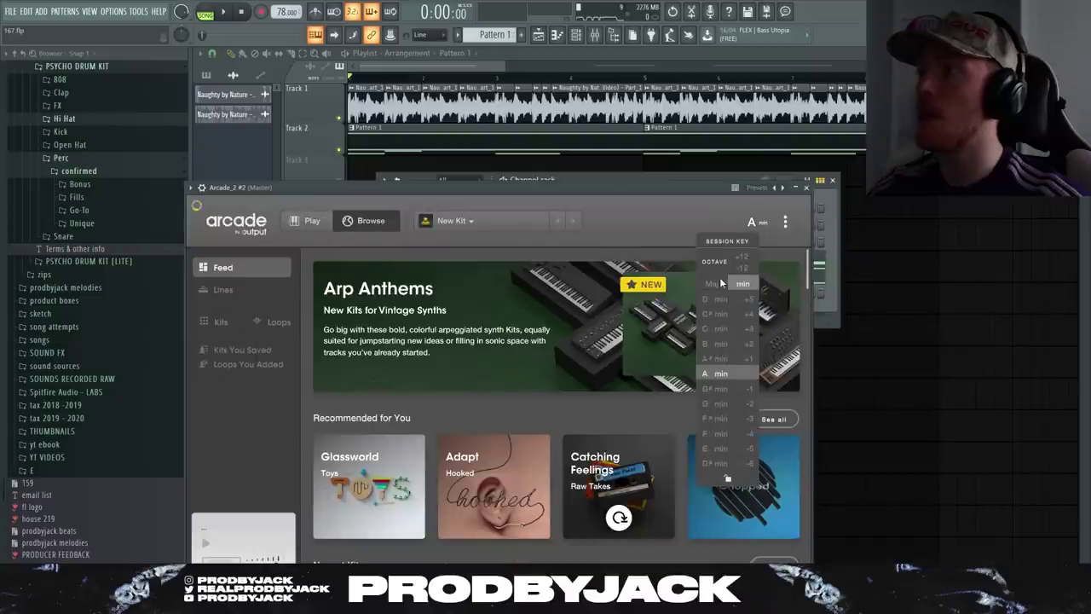
# Browse Arcade's Lines, open the Hooked line and load its I Don't Wanna Be kit
pyautogui.click(223, 290)
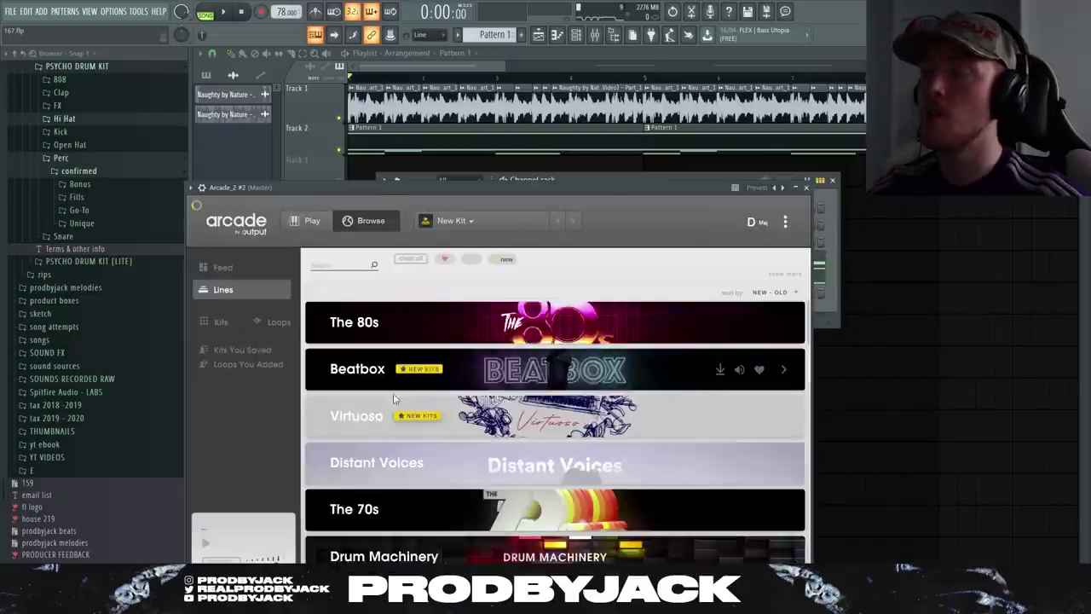
pyautogui.scroll(-15, 479, 456)
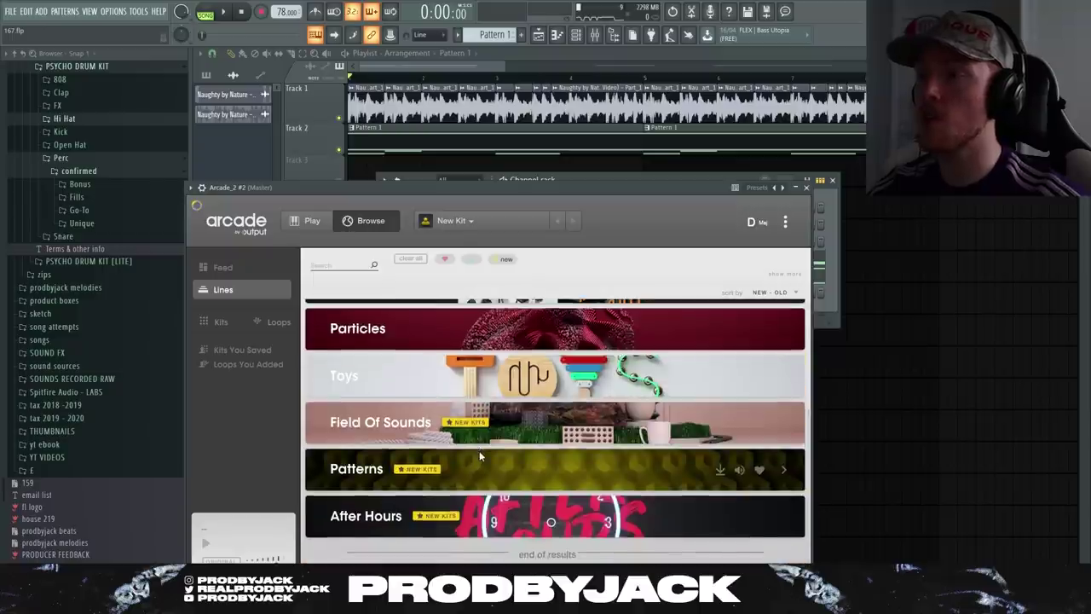
pyautogui.scroll(10, 479, 450)
pyautogui.click(488, 386)
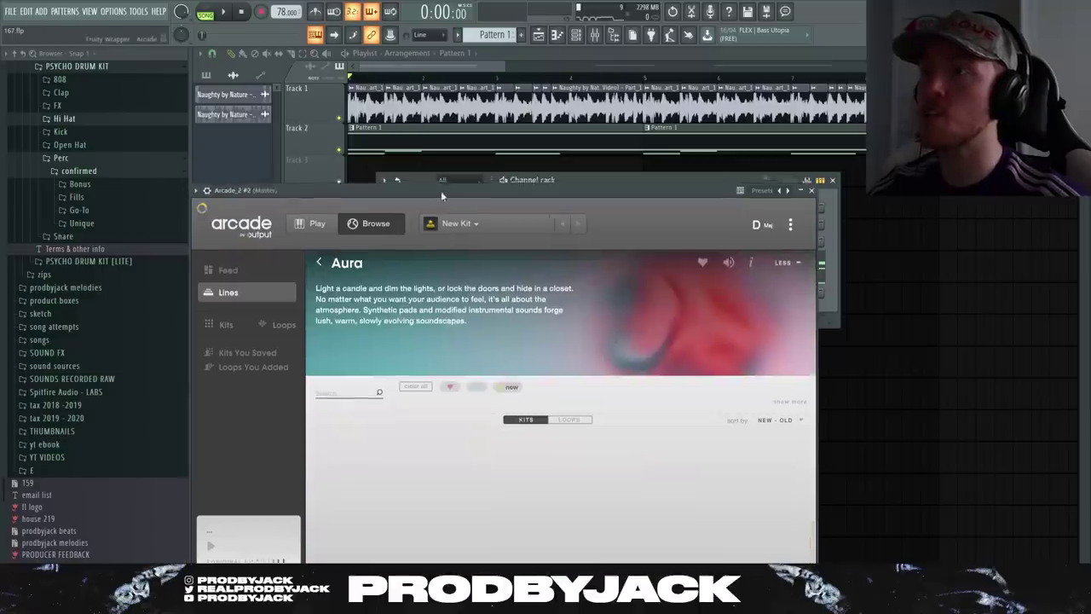
pyautogui.moveTo(441, 190); pyautogui.dragTo(503, 178)
pyautogui.click(376, 246)
pyautogui.scroll(3, 456, 340)
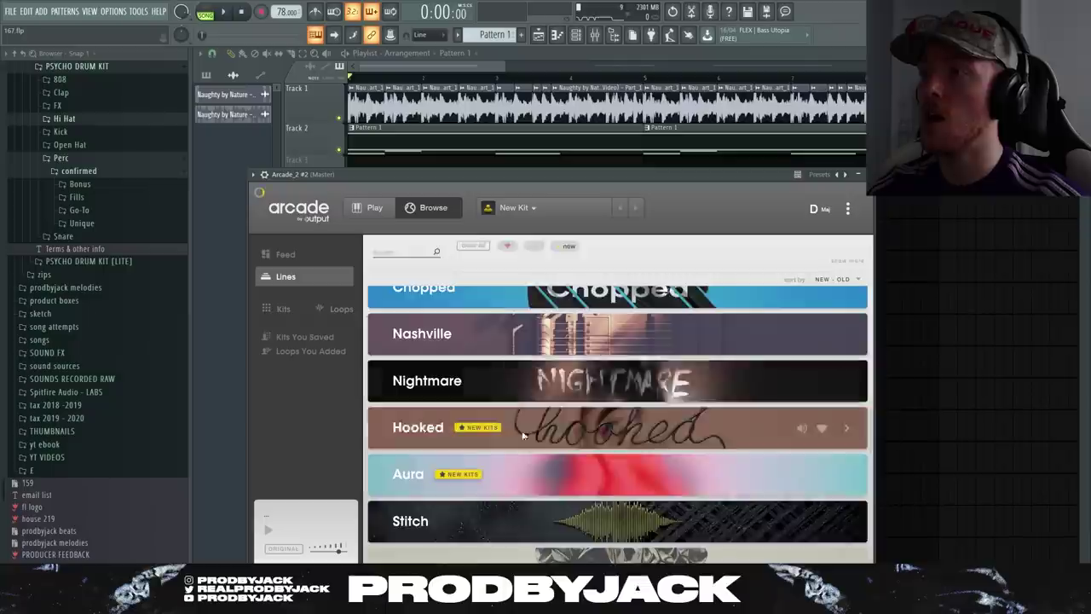
pyautogui.click(426, 422)
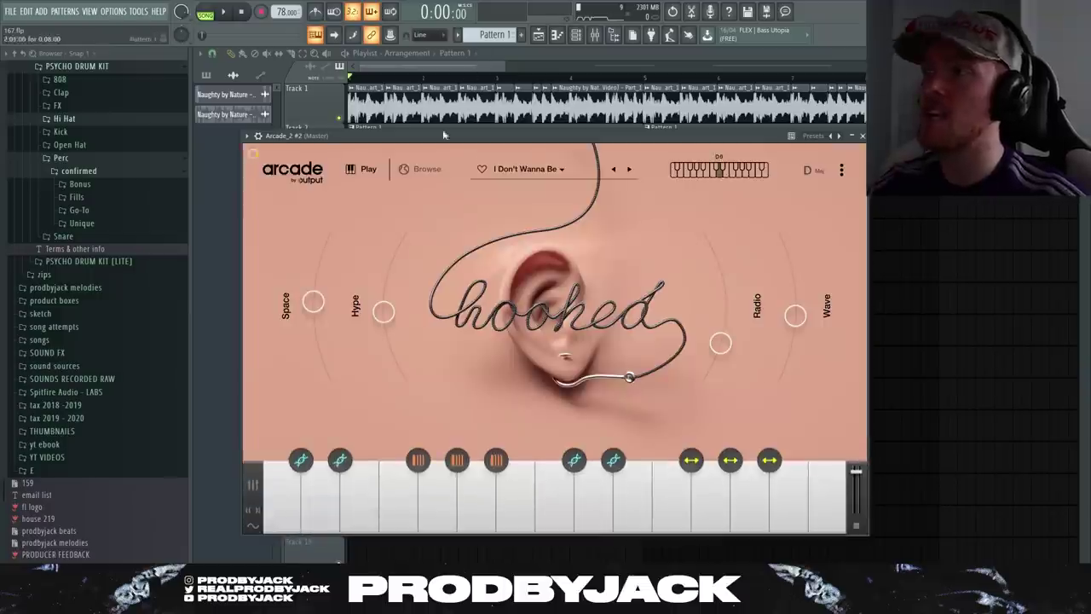
# Route the Arcade_2 #2 channel to a free mixer track and open its piano roll
pyautogui.moveTo(429, 136); pyautogui.dragTo(641, 109)
pyautogui.click(467, 109)
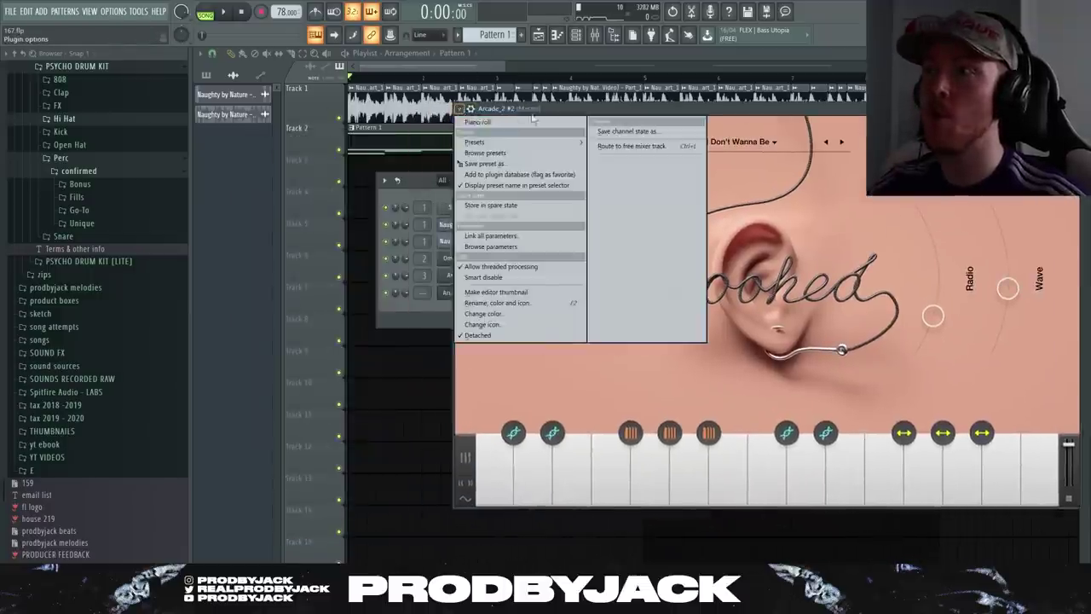
pyautogui.click(419, 305)
pyautogui.rightClick(452, 292)
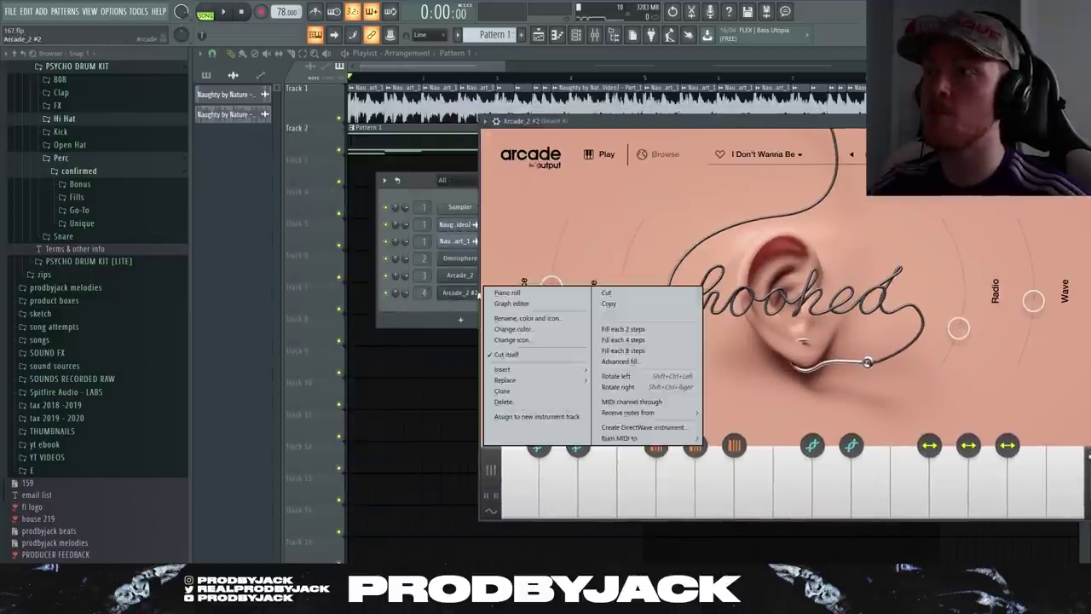
pyautogui.click(477, 288)
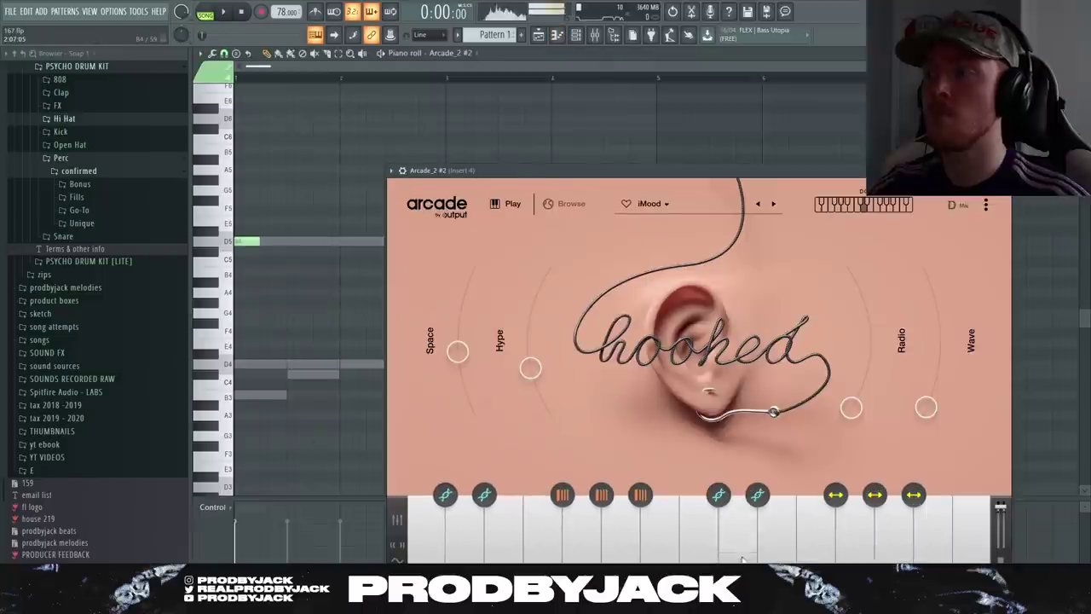
# Open the settings of the iMood kit's vocal sample, then shorten the D5 note and move it to step 5 of bar 1 during playback
pyautogui.click(741, 530)
pyautogui.press('space')
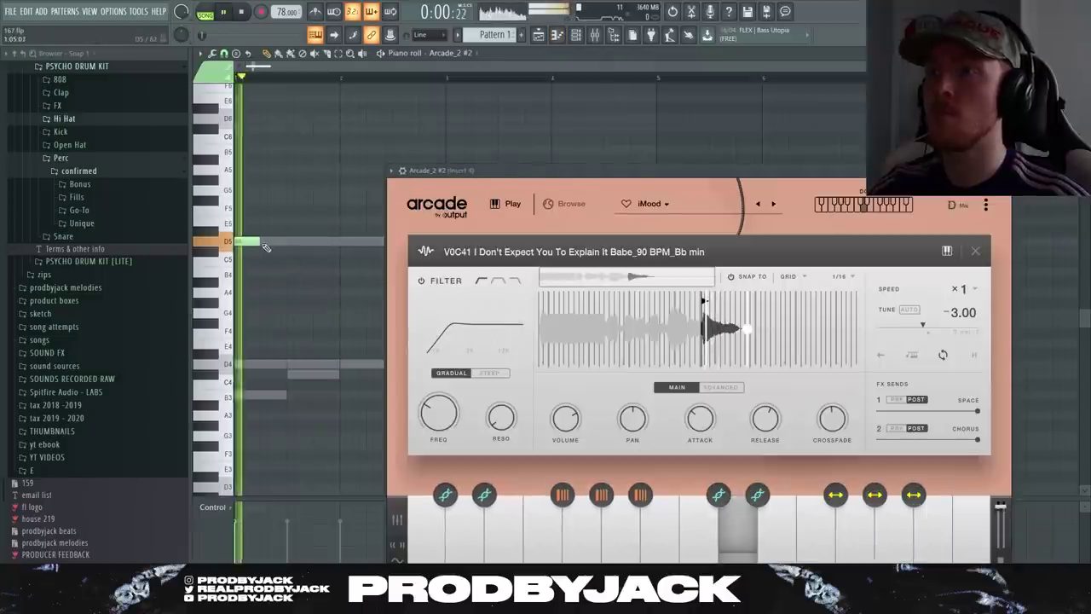
pyautogui.press('space')
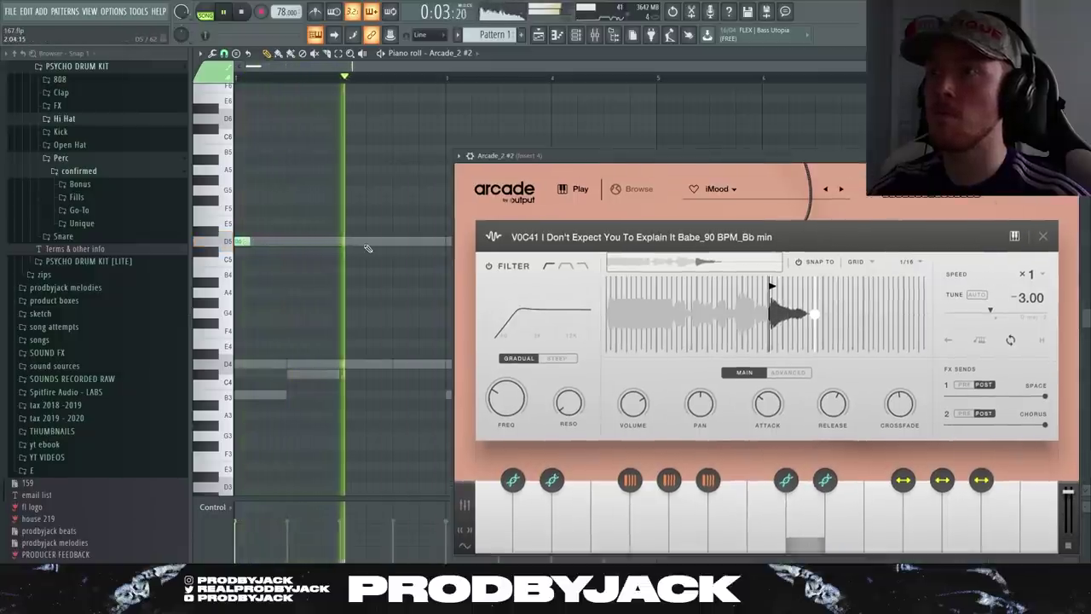
pyautogui.press('space')
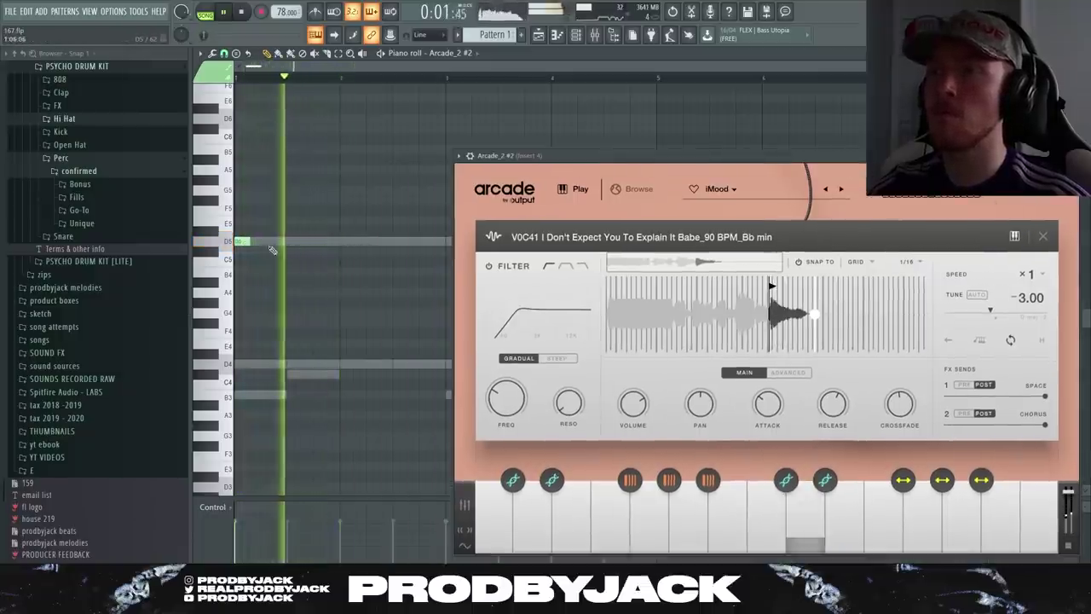
pyautogui.press('space')
pyautogui.press('space')
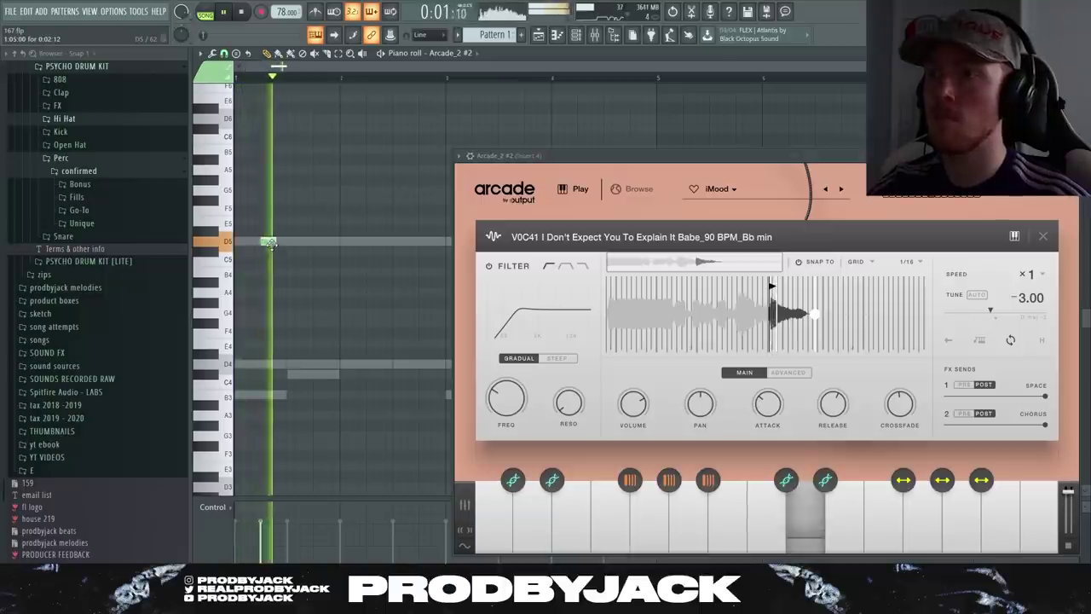
# Repeat the short D5 vocal note at step 5 of bars 2 and 3 in the Arcade_2 #2 piano roll
pyautogui.click(370, 243)
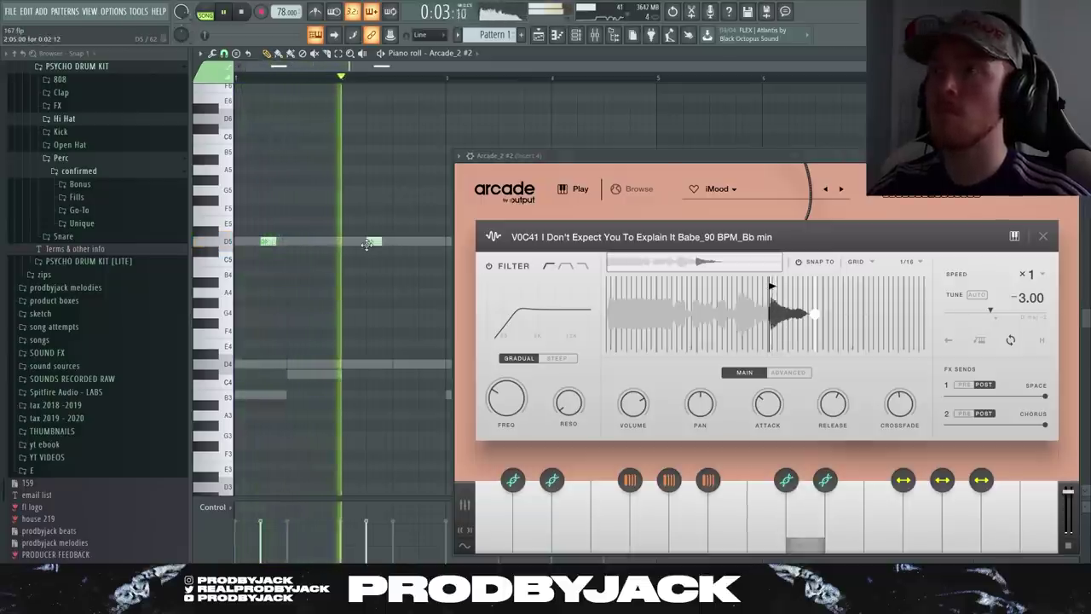
pyautogui.moveTo(515, 164); pyautogui.dragTo(486, 306)
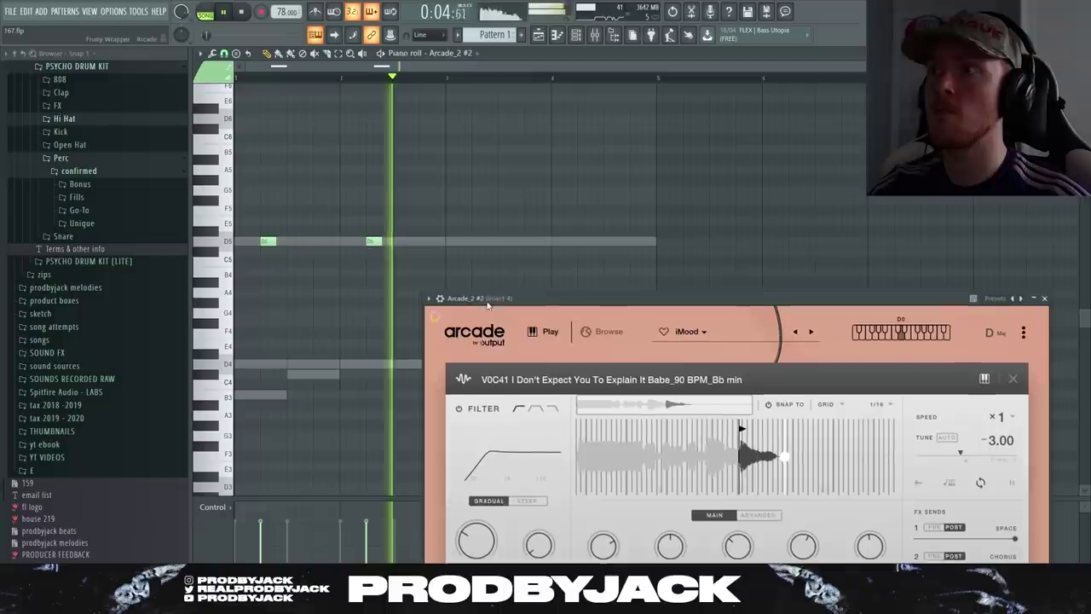
pyautogui.click(479, 242)
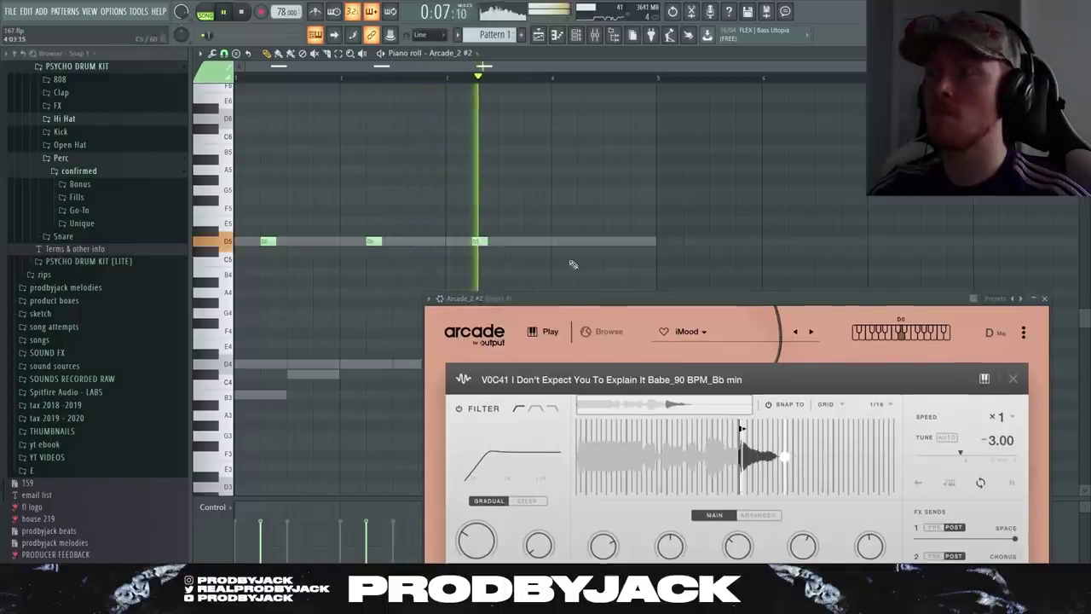
pyautogui.moveTo(571, 298); pyautogui.dragTo(389, 317)
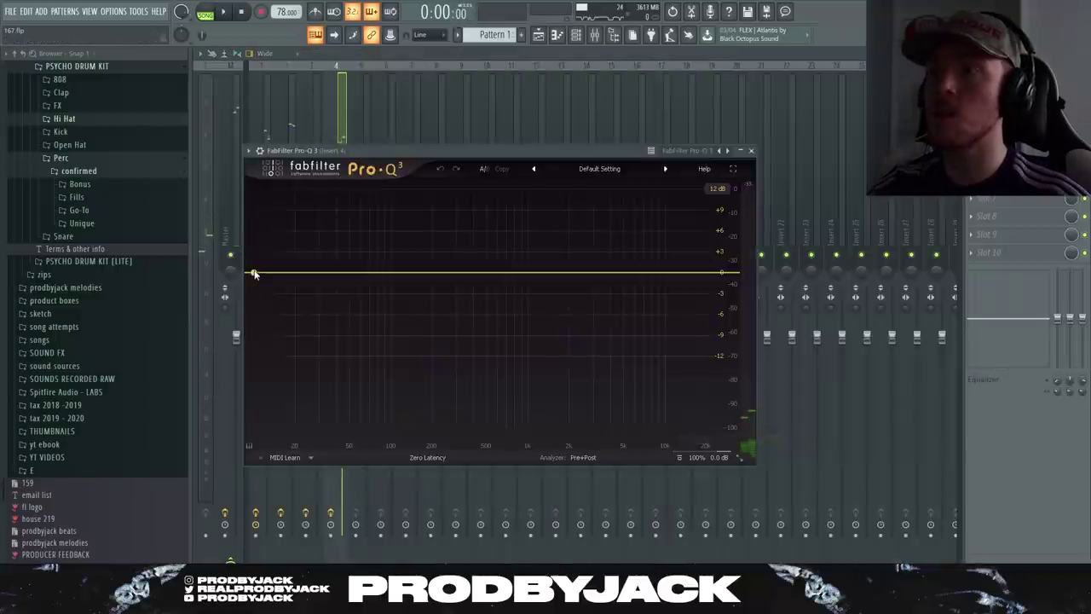
# Add a 48 dB/oct low cut at about 345 Hz to Insert 4 in Pro-Q 3 and lower that track's volume
pyautogui.moveTo(253, 275); pyautogui.dragTo(455, 274)
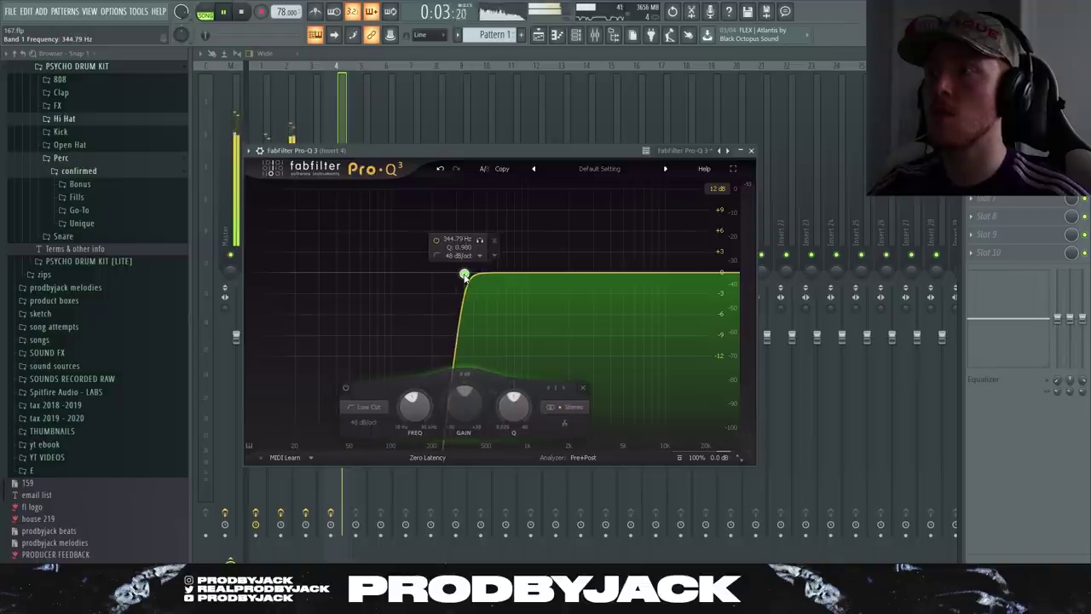
pyautogui.click(752, 151)
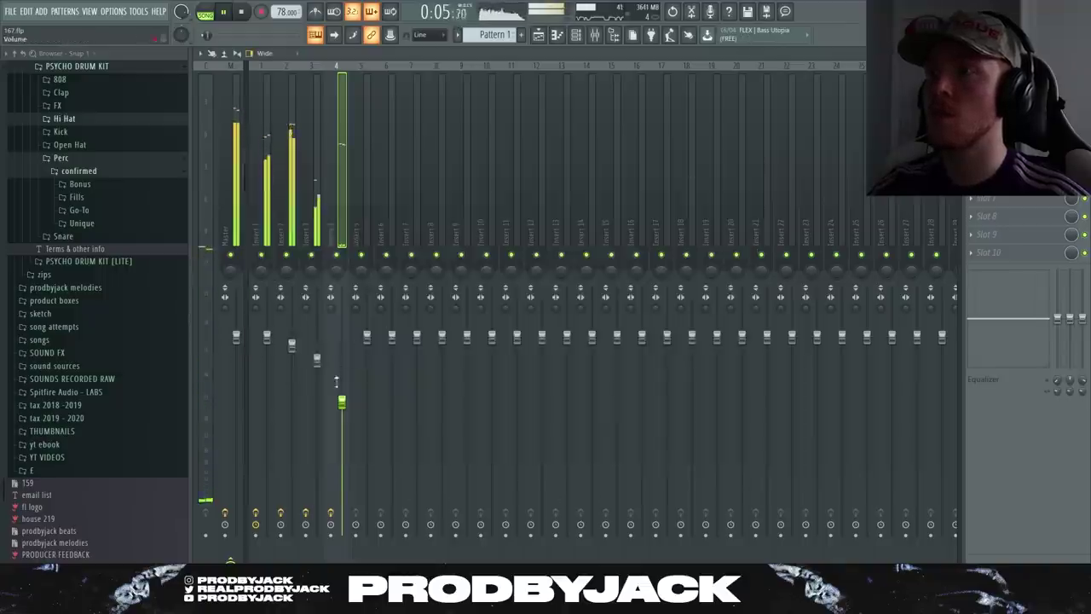
# Look over the Arcade_2 #2 notes, the channel rack and the playlist arrangement
pyautogui.click(577, 34)
pyautogui.click(538, 34)
pyautogui.click(557, 35)
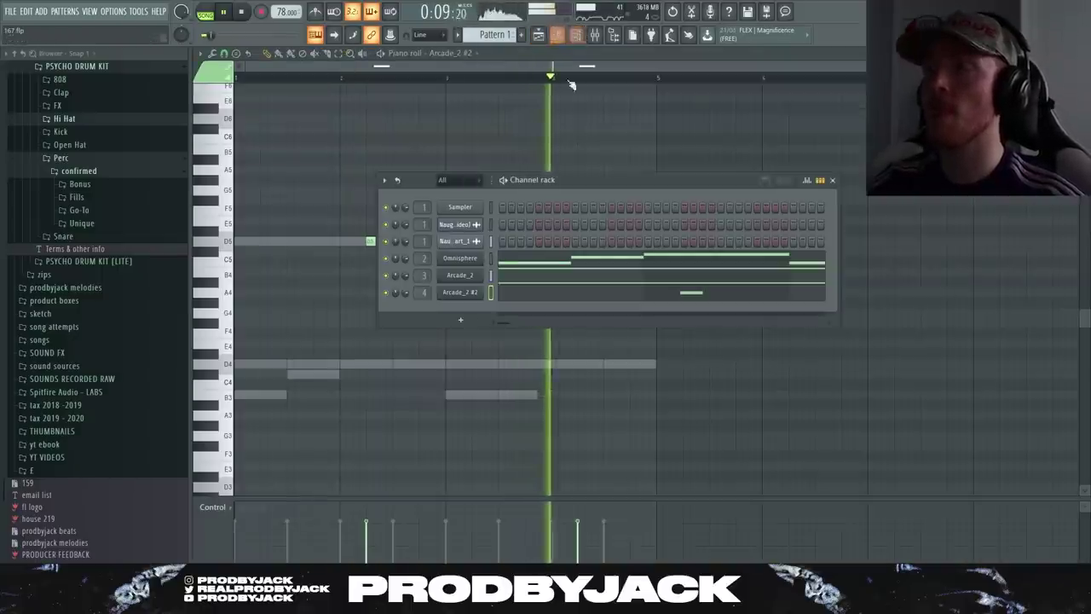
pyautogui.click(577, 34)
pyautogui.click(576, 35)
pyautogui.click(538, 34)
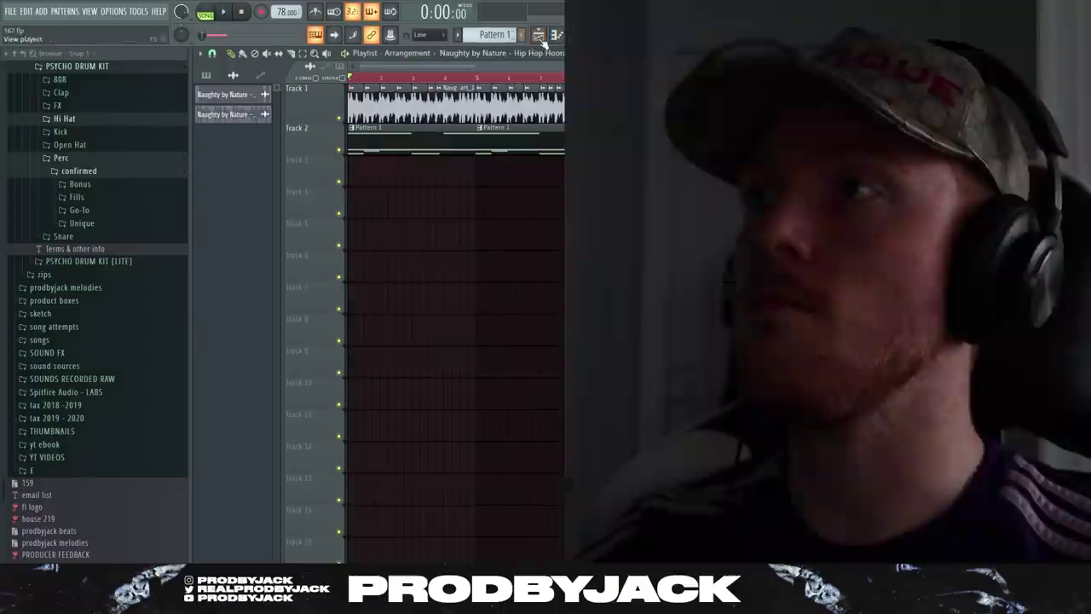
pyautogui.press('F6')
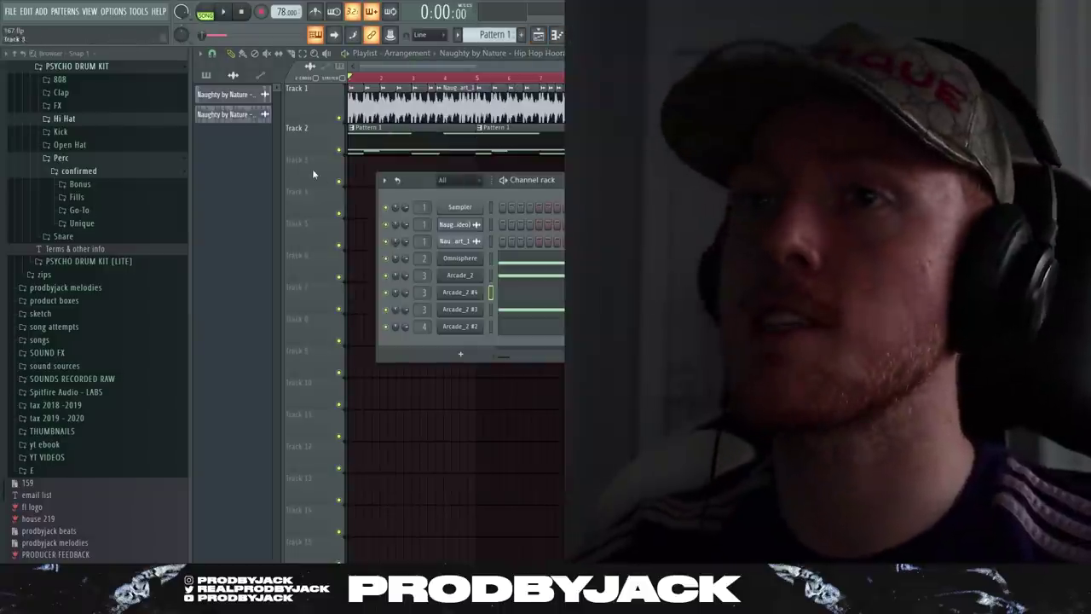
pyautogui.press('F6')
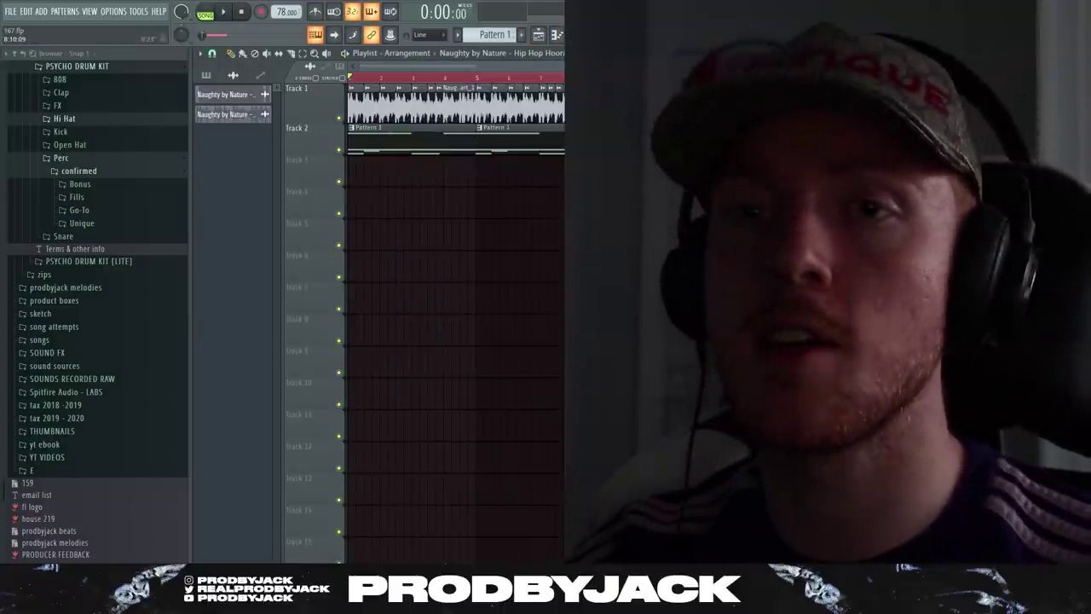
# Send the jagshj_snr steps to the piano roll and transpose the notes down to E4 during playback
pyautogui.press('F6')
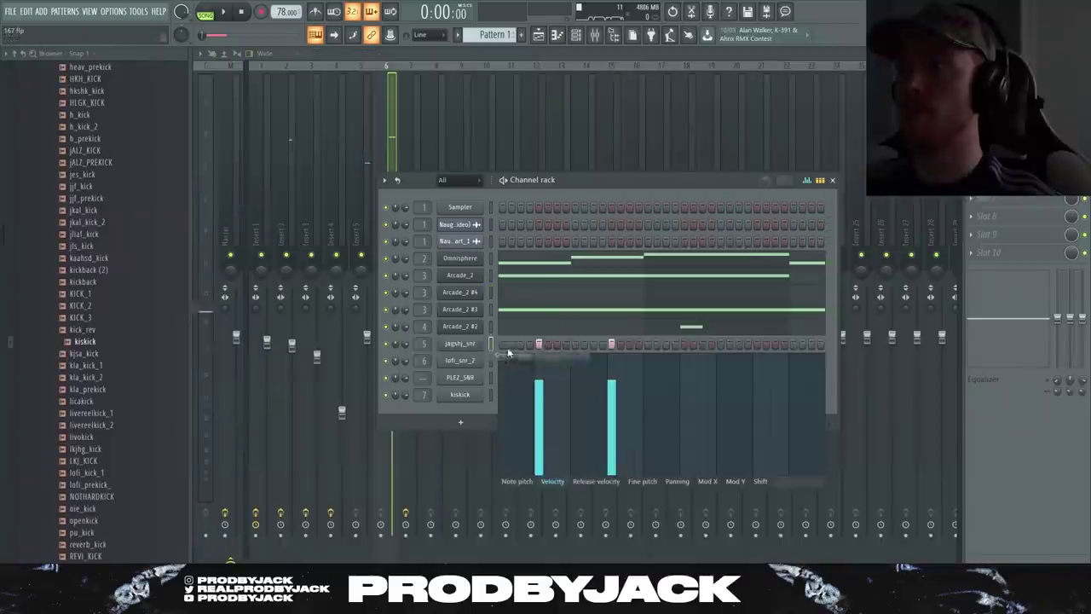
pyautogui.rightClick(501, 344)
pyautogui.click(506, 354)
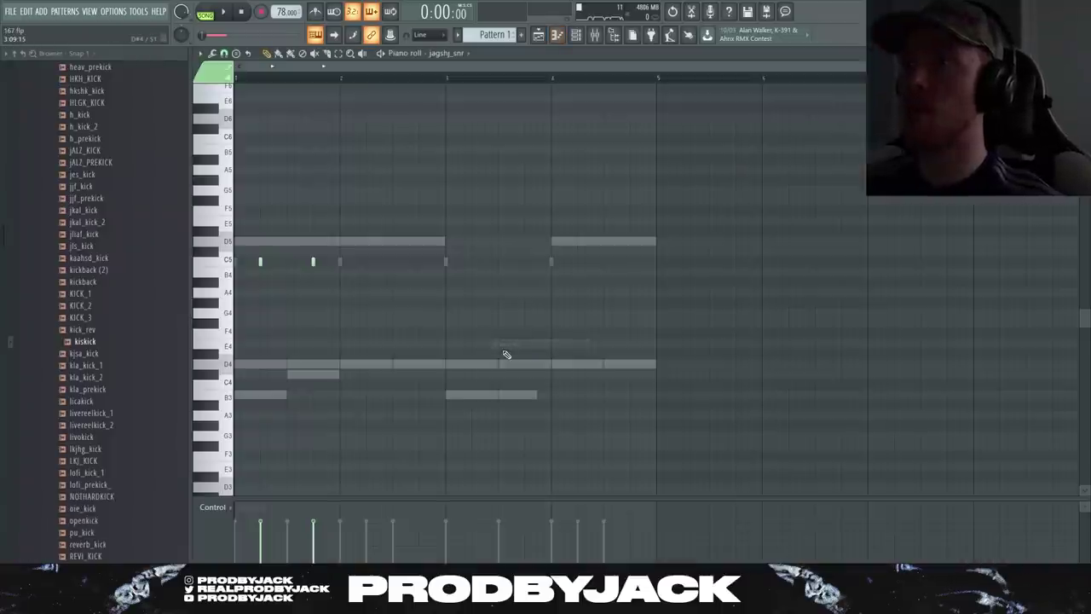
pyautogui.hotkey('shift', 'Down')
pyautogui.hotkey('shift', 'Down')
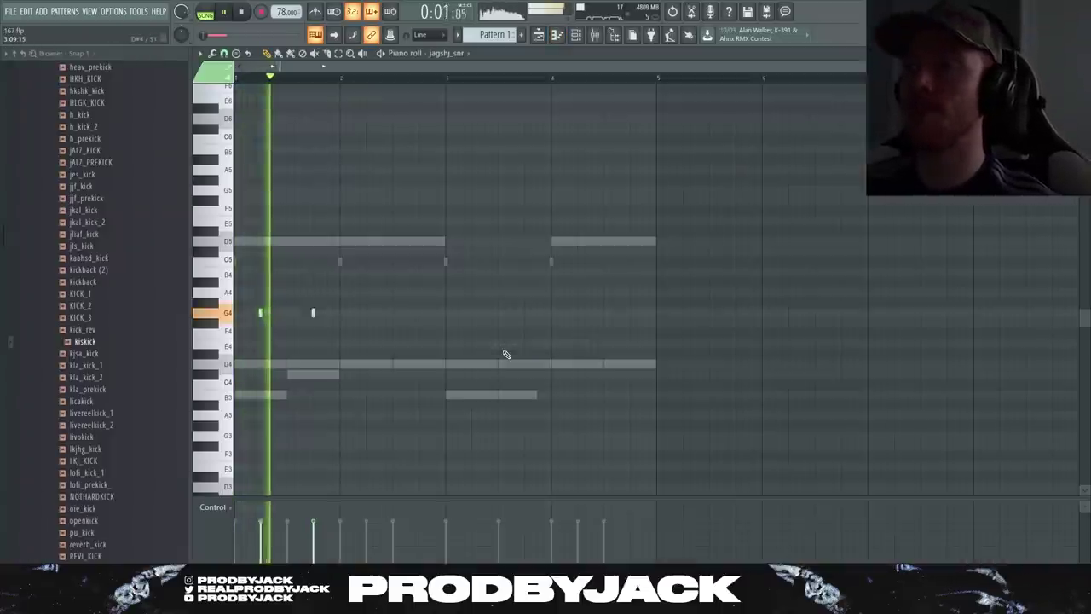
pyautogui.hotkey('shift', 'Down')
pyautogui.hotkey('shift', 'Down')
pyautogui.hotkey('shift', 'Down')
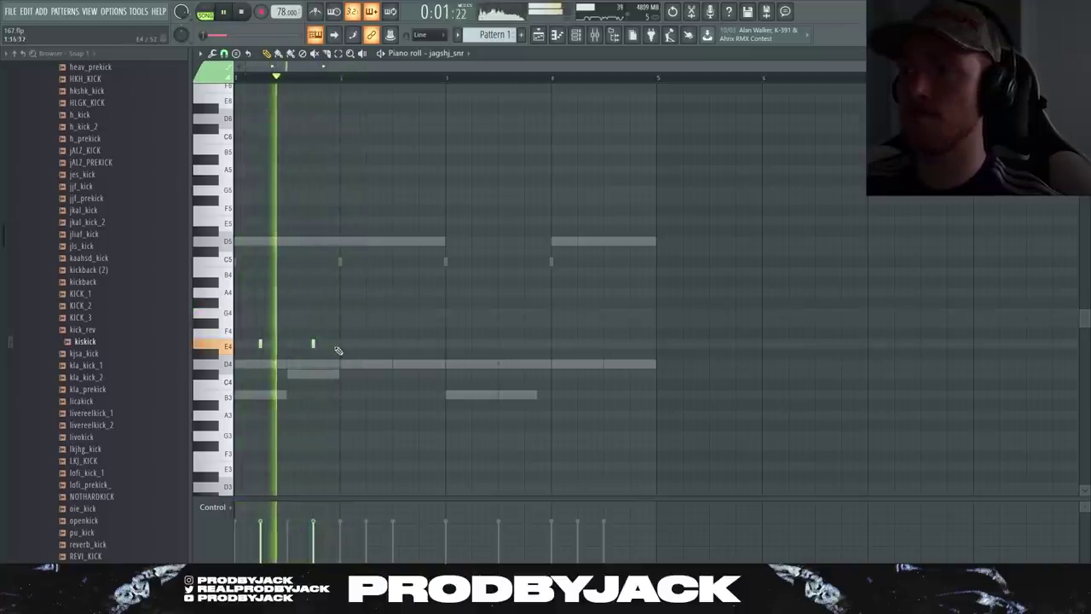
# Add E4 snare notes at steps 5 and 13 of bars 2 to 4, then select the snare notes and shorten them
pyautogui.click(367, 346)
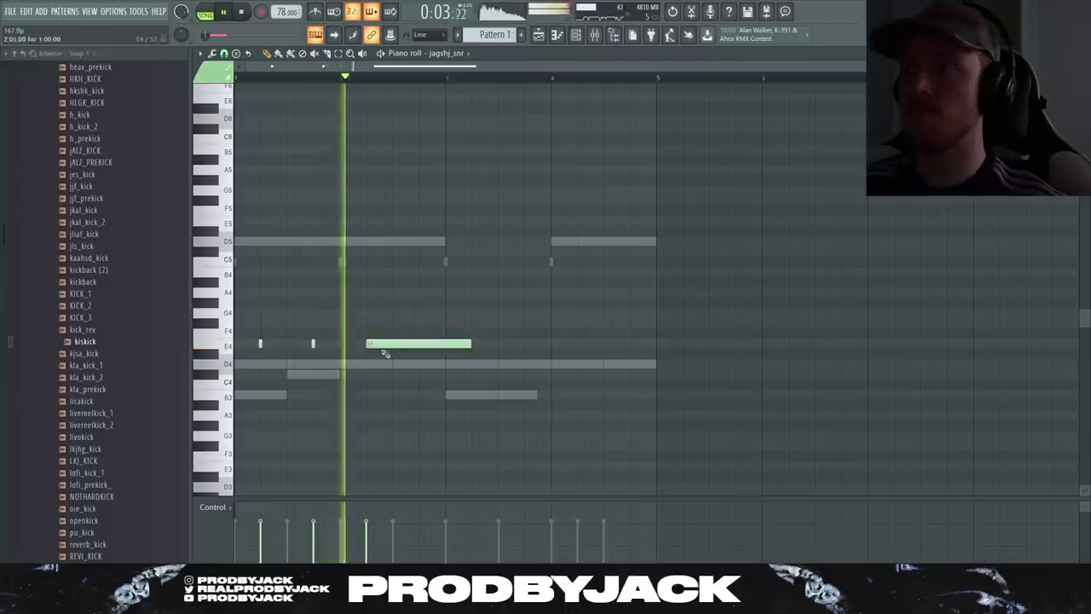
pyautogui.moveTo(465, 344); pyautogui.dragTo(409, 345)
pyautogui.click(422, 345)
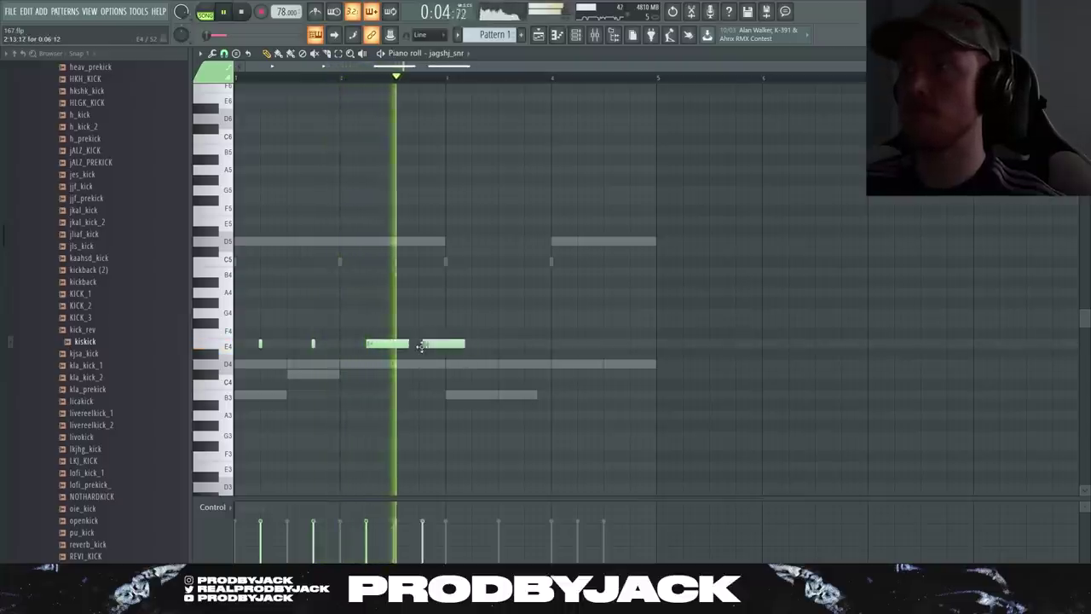
pyautogui.click(474, 344)
pyautogui.click(526, 344)
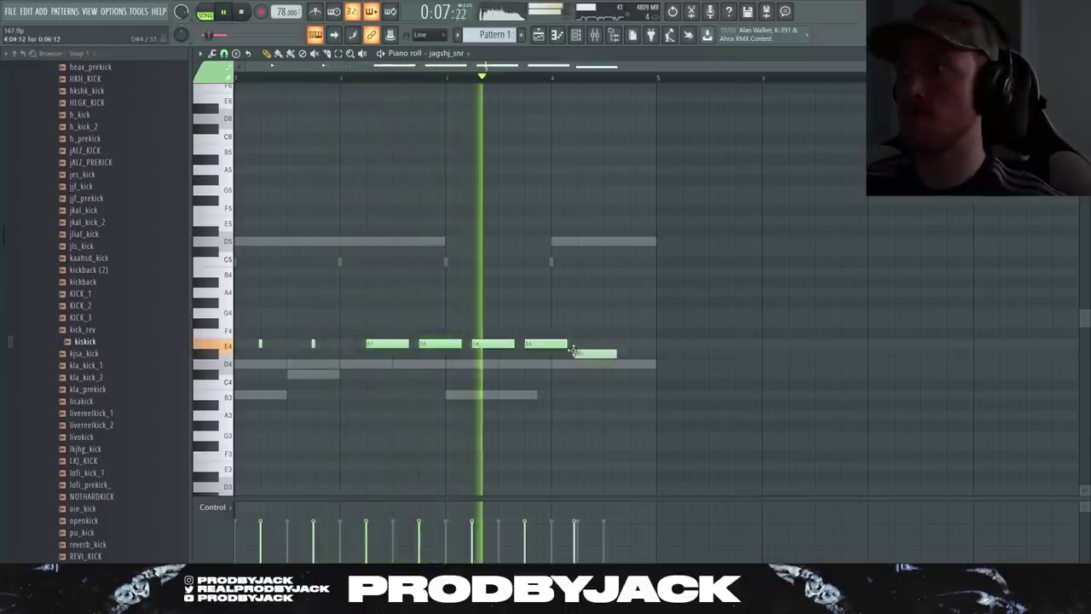
pyautogui.click(579, 345)
pyautogui.click(632, 344)
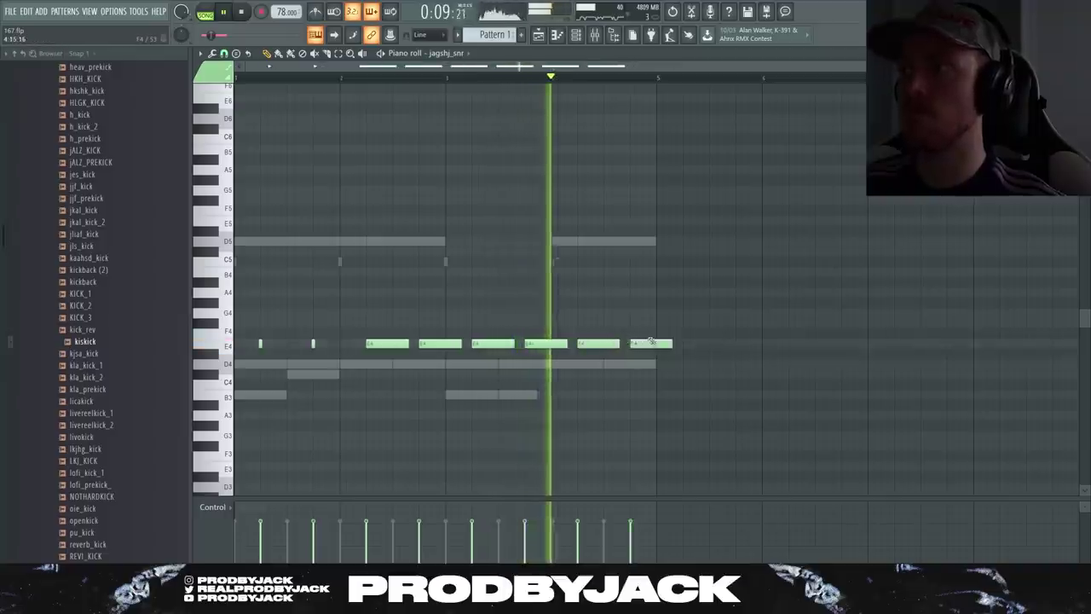
pyautogui.moveTo(645, 331); pyautogui.dragTo(253, 364)
pyautogui.moveTo(409, 344); pyautogui.dragTo(389, 345)
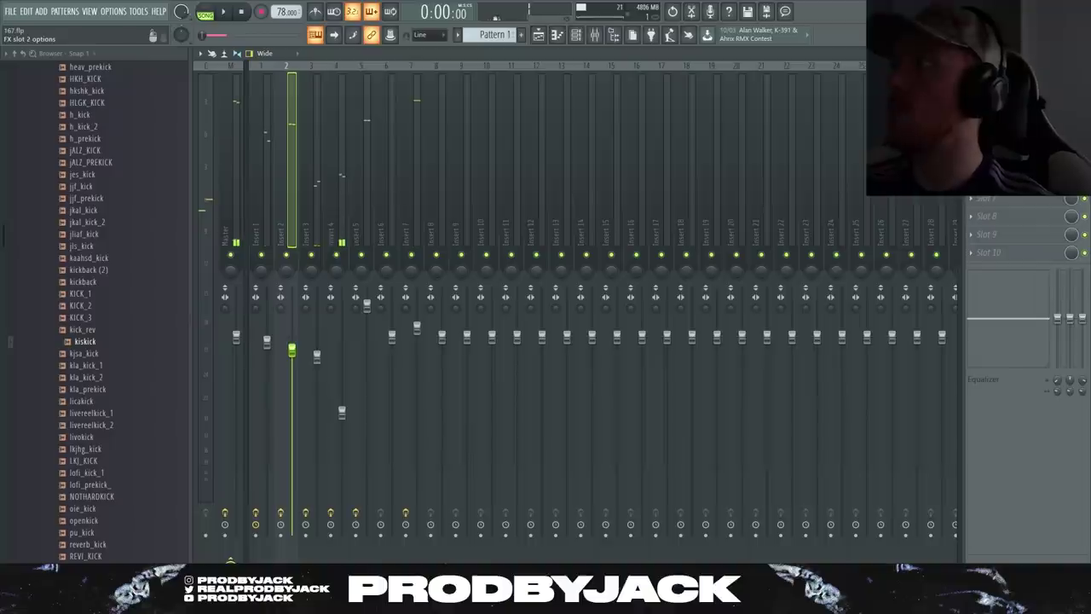
# Load LittleRadiator into effect slot 2 of mixer Insert 2 and adjust its Heat
pyautogui.click(980, 108)
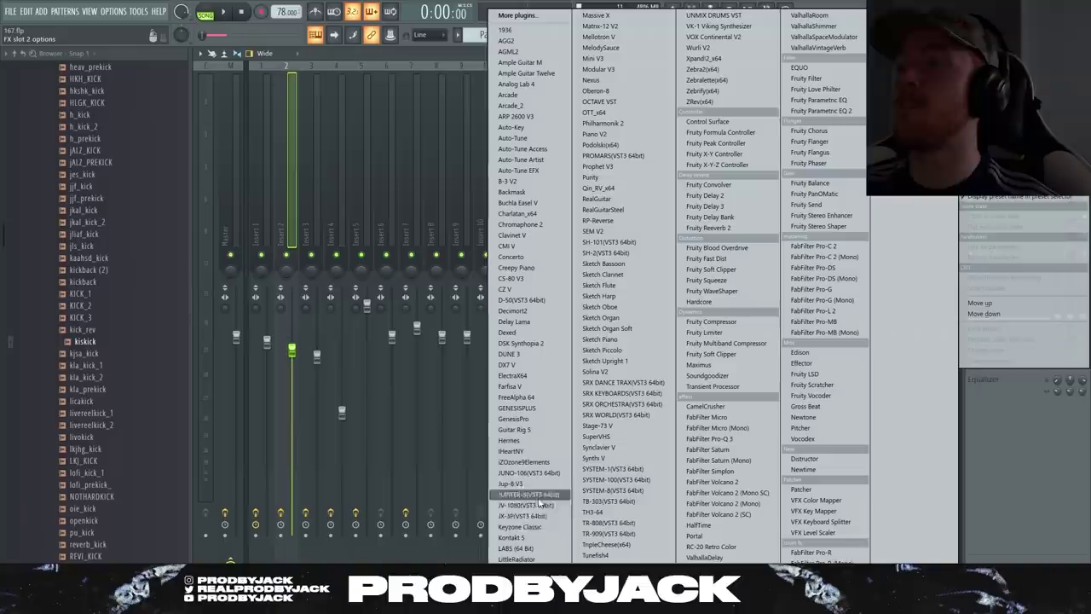
pyautogui.click(518, 559)
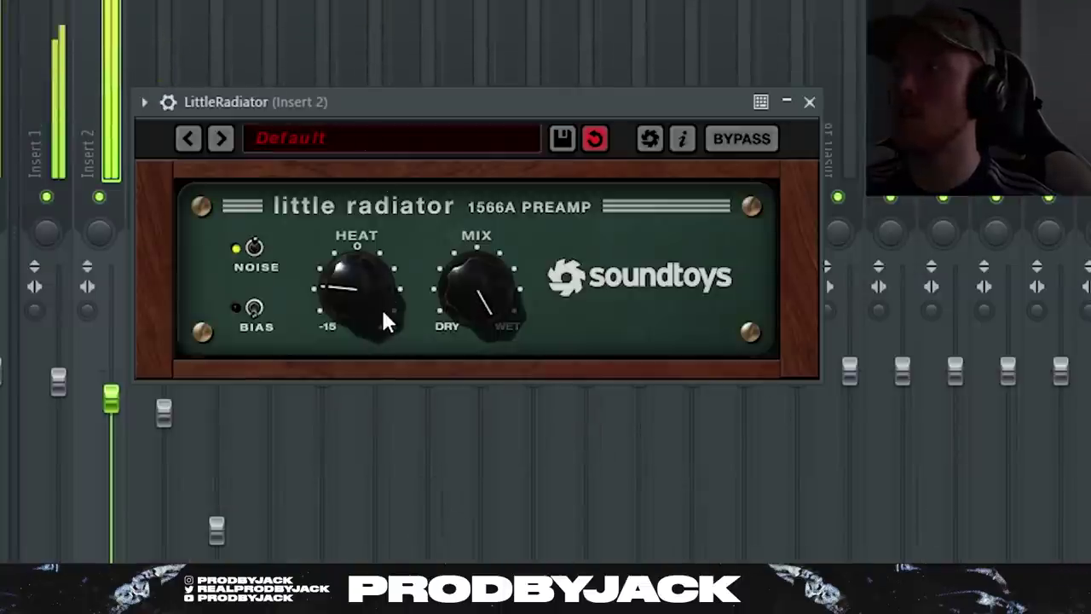
pyautogui.moveTo(381, 307); pyautogui.dragTo(384, 278)
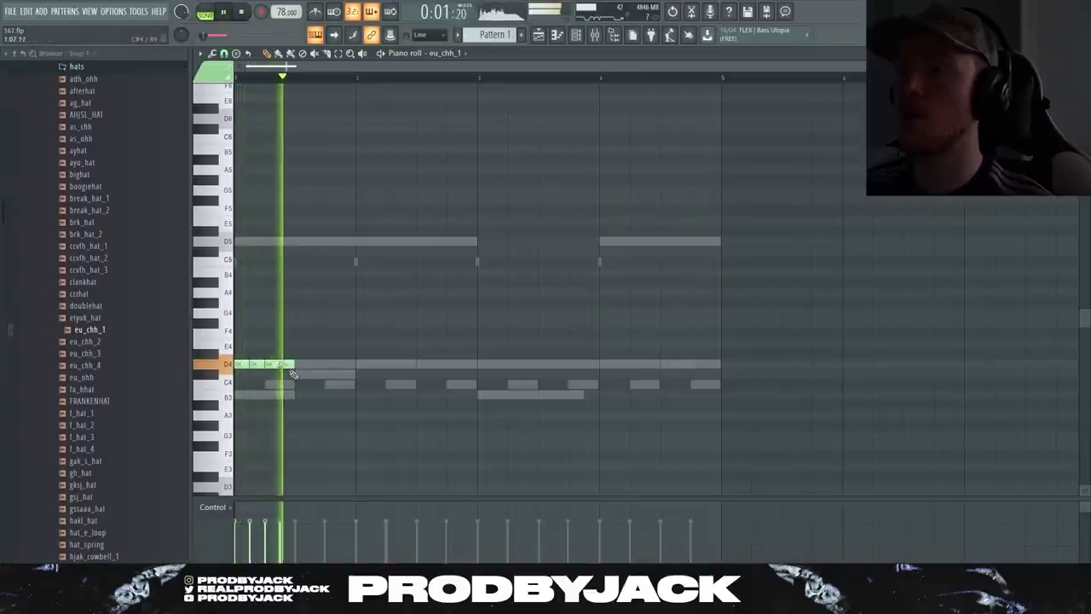
# Add eu_chh_1 hi-hat notes on D4 at steps 11, 13 and 15 of bar 1, then restart playback
pyautogui.click(314, 364)
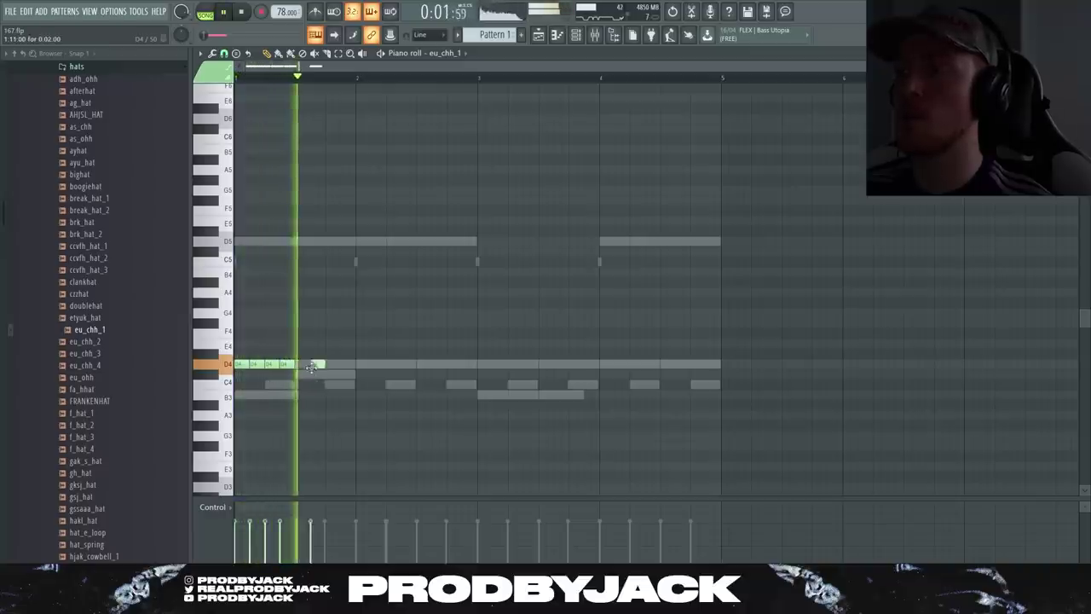
pyautogui.click(330, 364)
pyautogui.press('space')
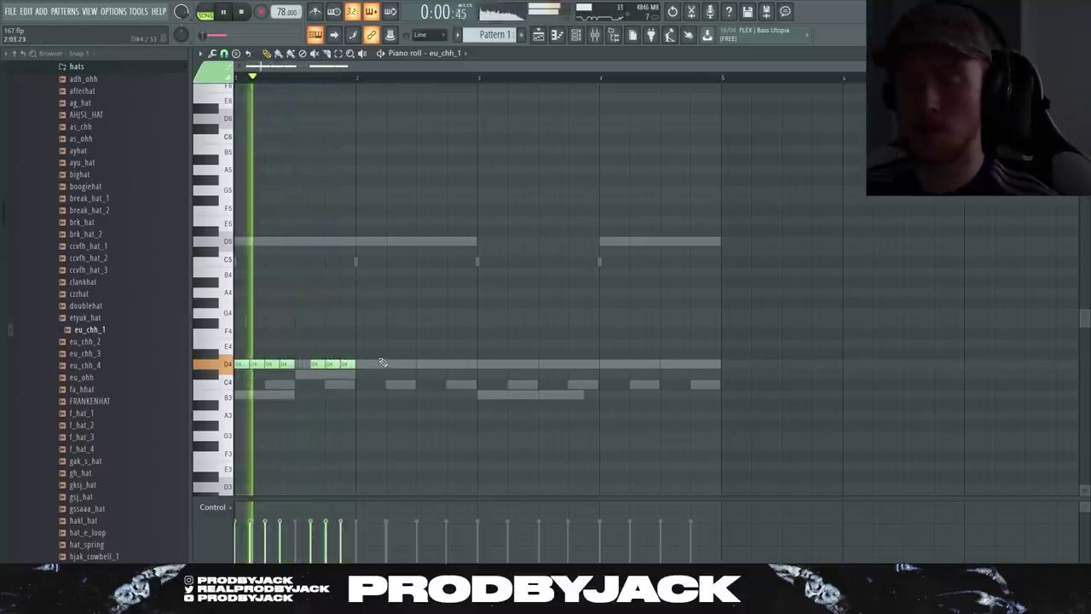
# Duplicate the bar 1 hi-hat notes into bar 2, then duplicate both bars to fill bars 3 and 4
pyautogui.moveTo(383, 340); pyautogui.dragTo(239, 384)
pyautogui.hotkey('ctrl', 'b')
pyautogui.keyDown('ctrl'); pyautogui.click(351, 402); pyautogui.keyUp('ctrl')
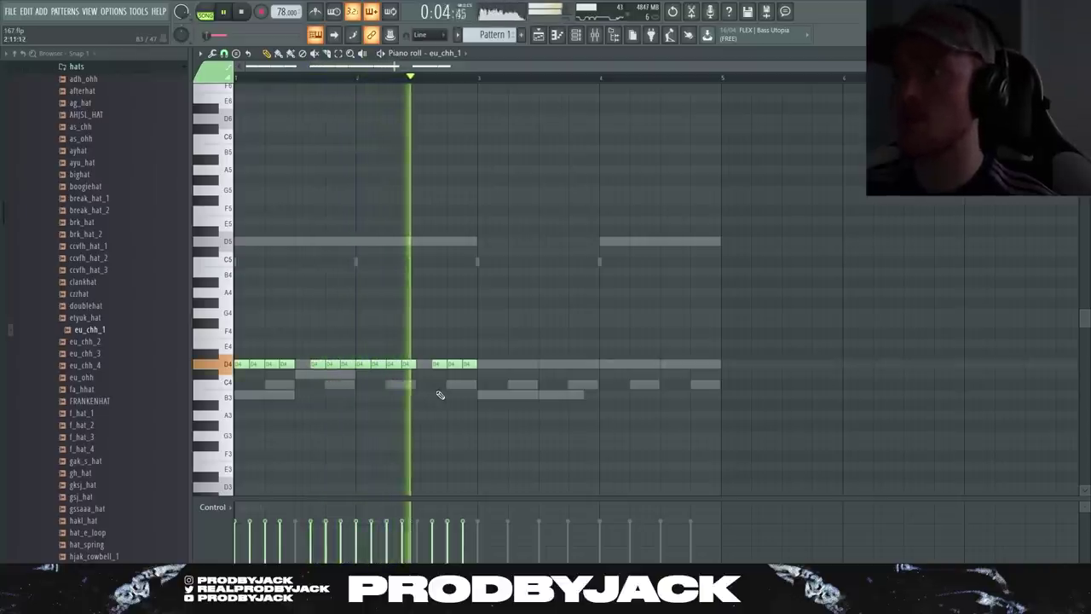
pyautogui.hotkey('ctrl', 'a')
pyautogui.hotkey('ctrl', 'b')
pyautogui.keyDown('ctrl'); pyautogui.click(408, 438); pyautogui.keyUp('ctrl')
pyautogui.scroll(-1, 418, 438)
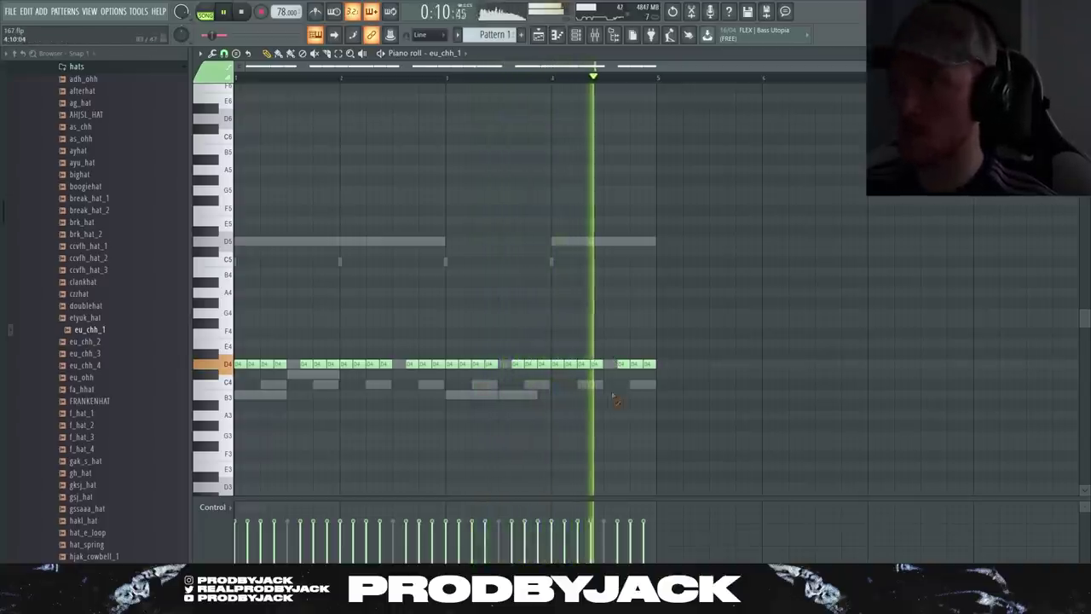
pyautogui.press('space')
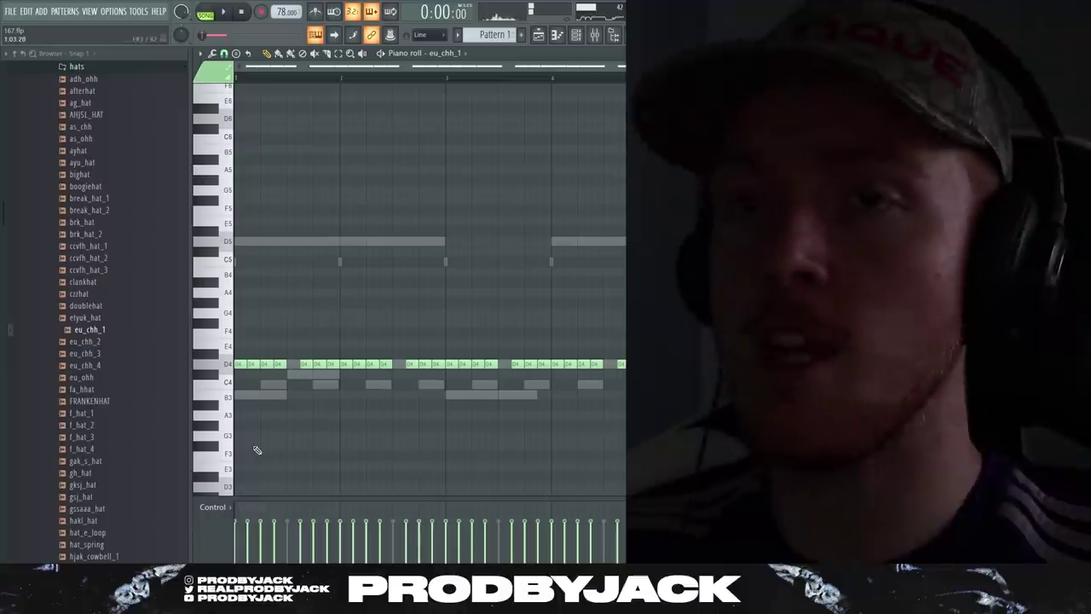
# Lower the velocity of alternate D4 hi-hat notes and undo the removal of three notes around the start of bar 3
pyautogui.scroll(2, 245, 451)
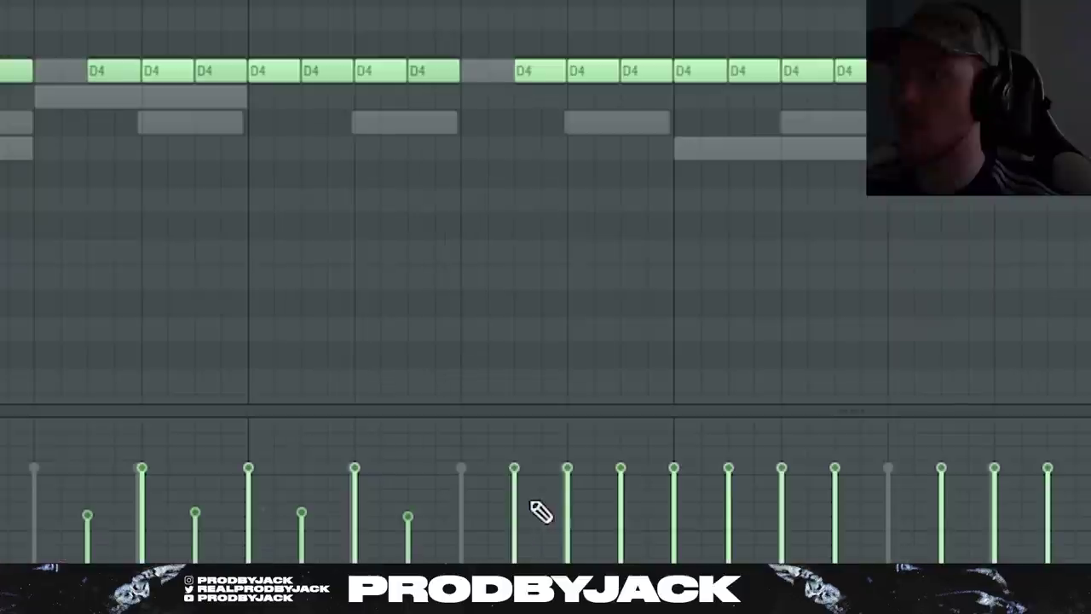
pyautogui.moveTo(771, 66); pyautogui.dragTo(675, 71)
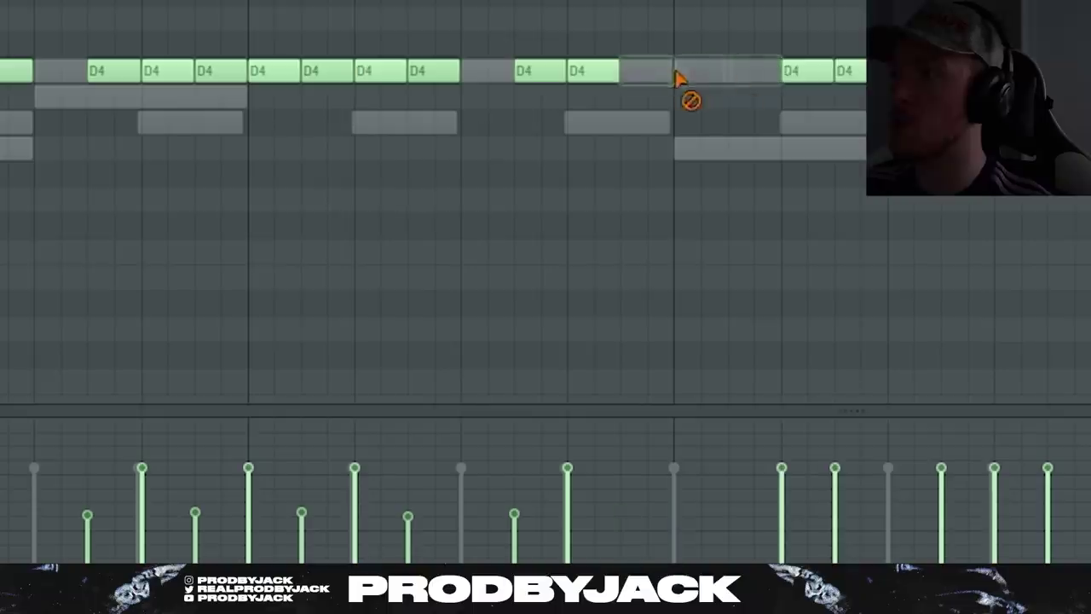
pyautogui.hotkey('ctrl', 'z')
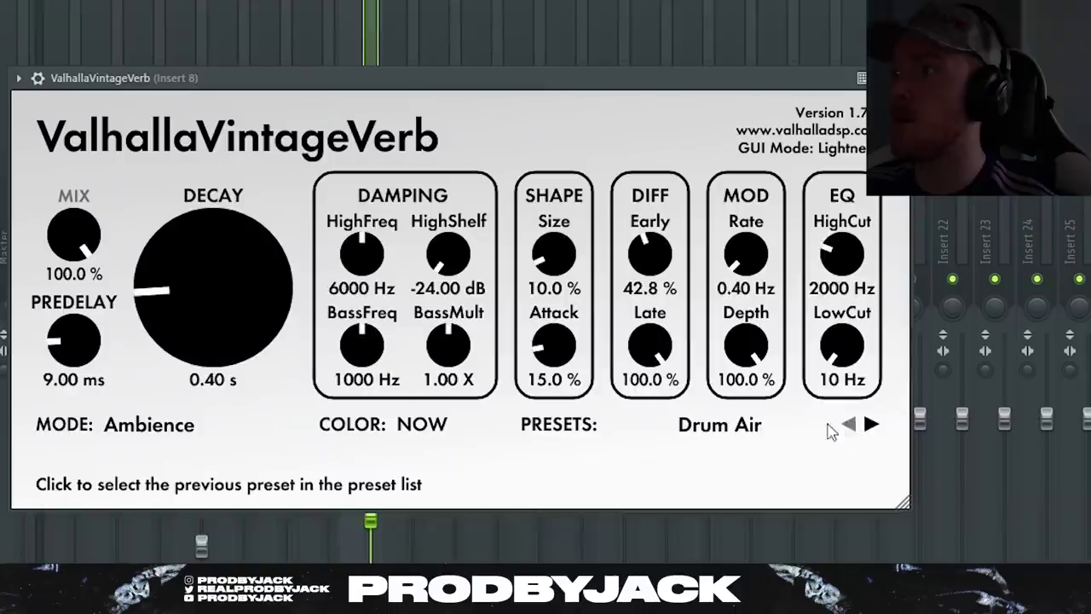
# Set the ValhallaVintageVerb on Insert 8 to a 44.4 % mix and a 320 Hz low cut, then close it
pyautogui.moveTo(267, 230); pyautogui.dragTo(254, 268)
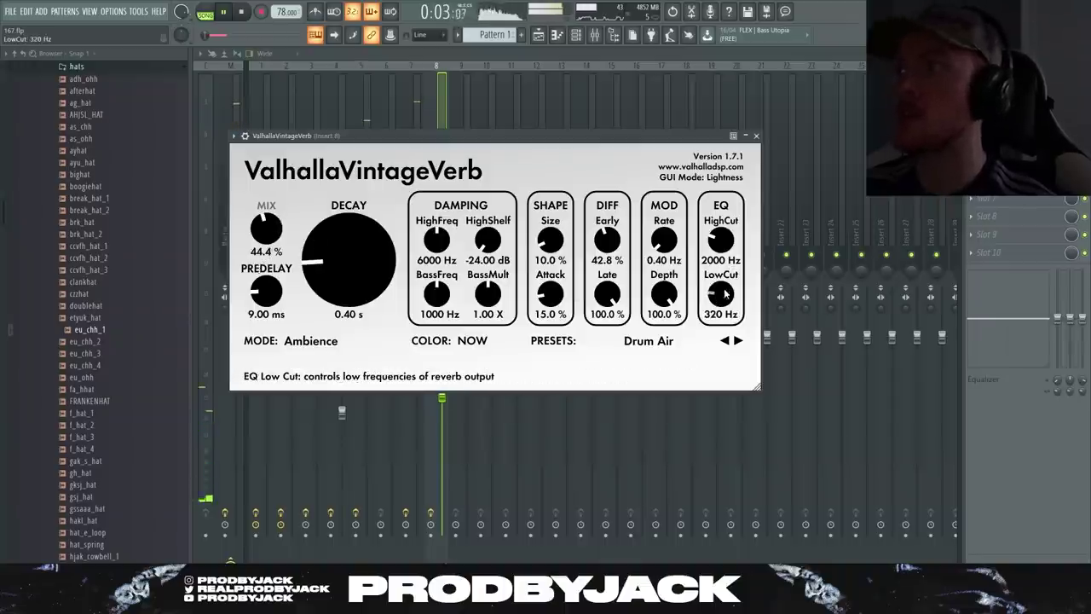
pyautogui.click(756, 136)
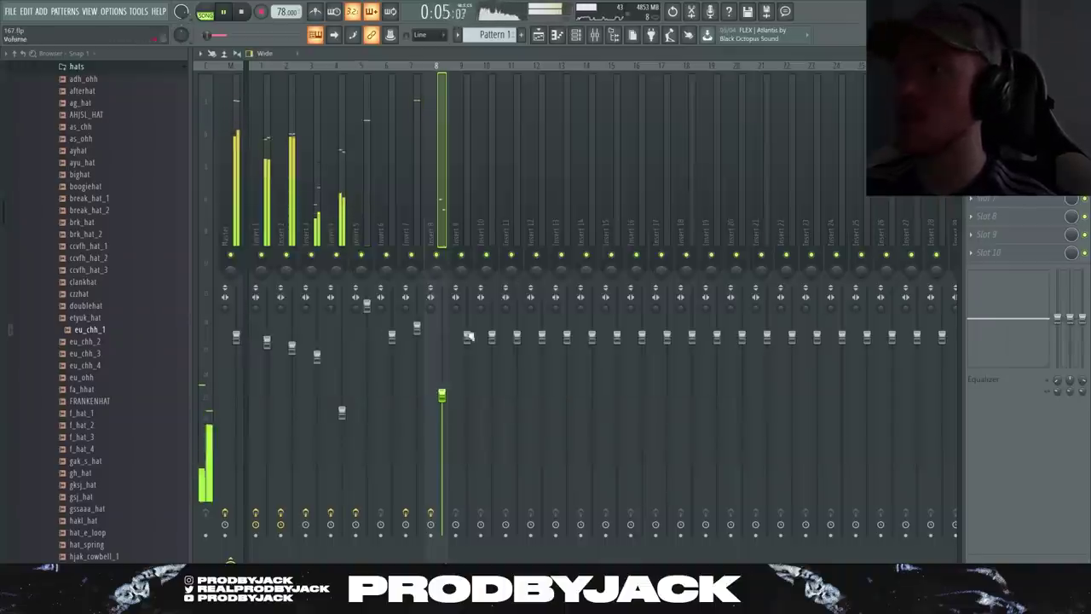
pyautogui.click(576, 36)
pyautogui.click(541, 36)
pyautogui.click(575, 38)
pyautogui.press('F6')
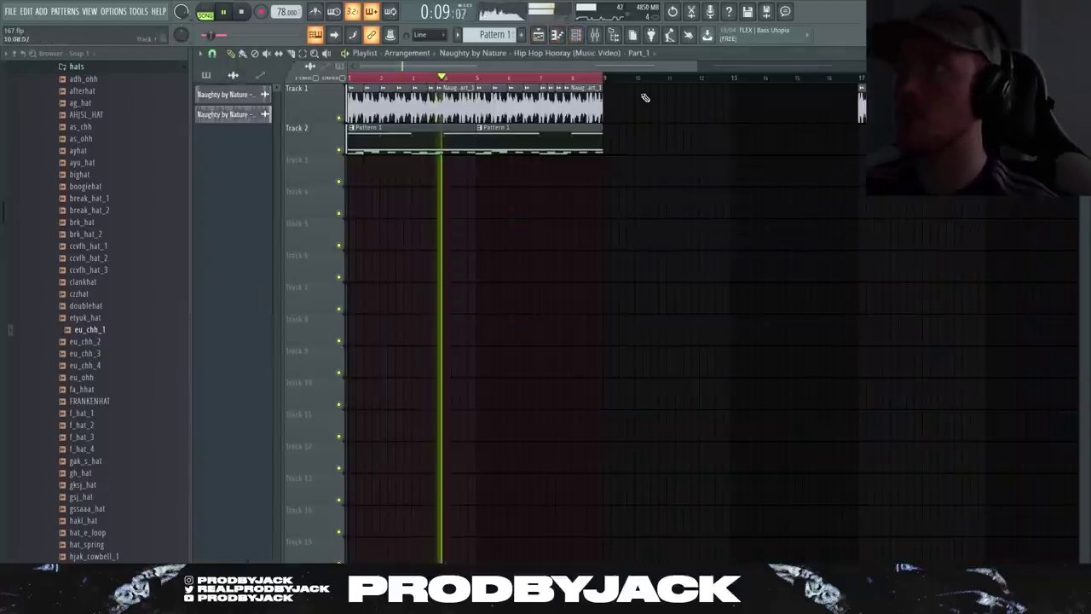
pyautogui.click(584, 40)
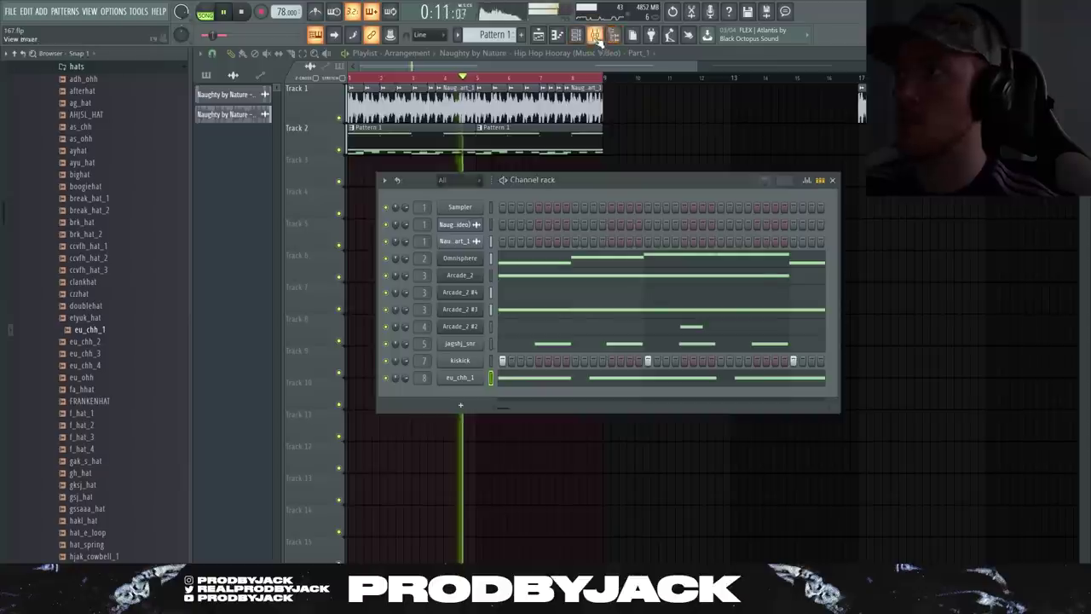
pyautogui.click(595, 36)
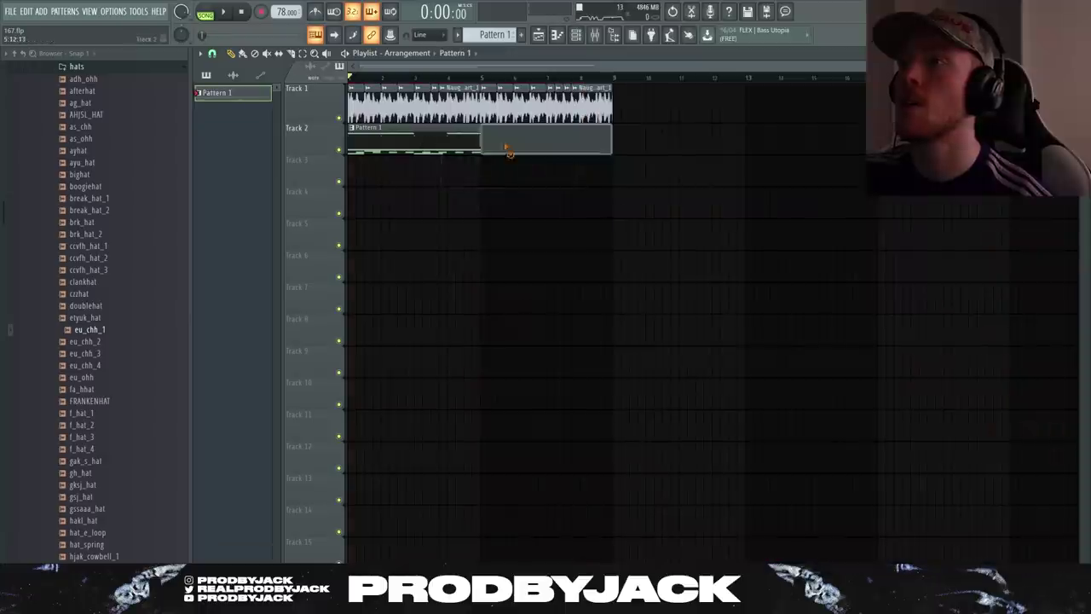
# Split Pattern 1 by channel, then move the resampled 167_2020-05-12 clip from track 1 to track 3 and start playback
pyautogui.click(457, 35)
pyautogui.click(550, 219)
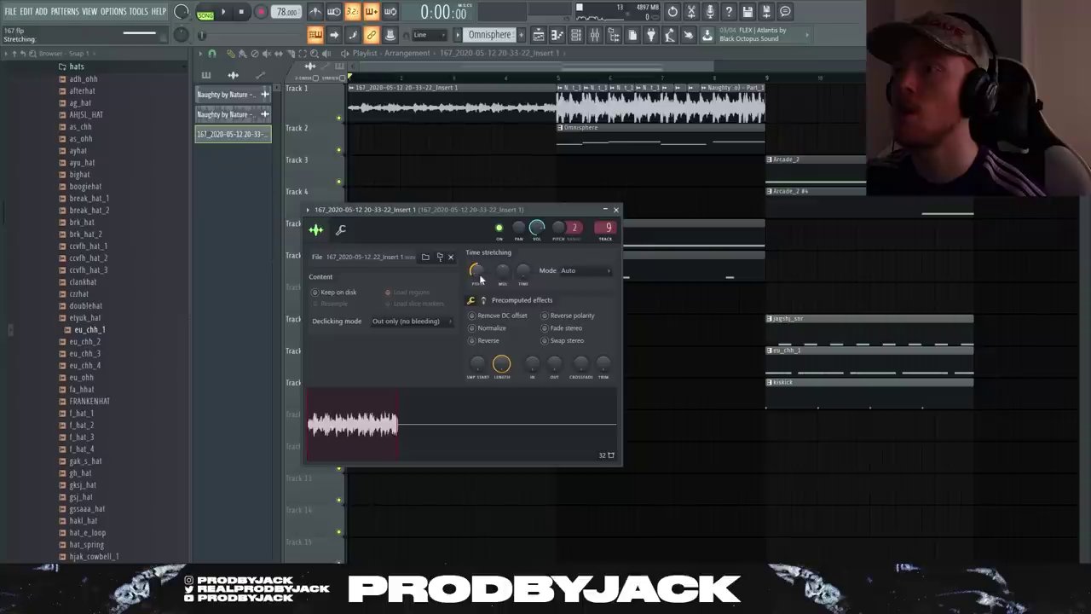
pyautogui.rightClick(434, 148)
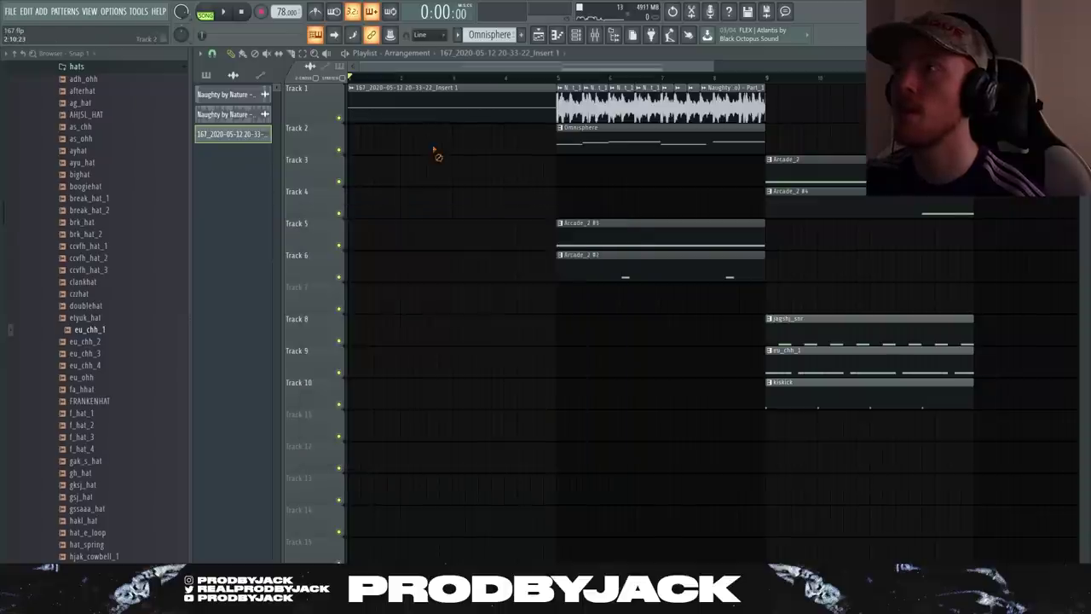
pyautogui.moveTo(401, 308); pyautogui.dragTo(407, 167)
pyautogui.press('space')
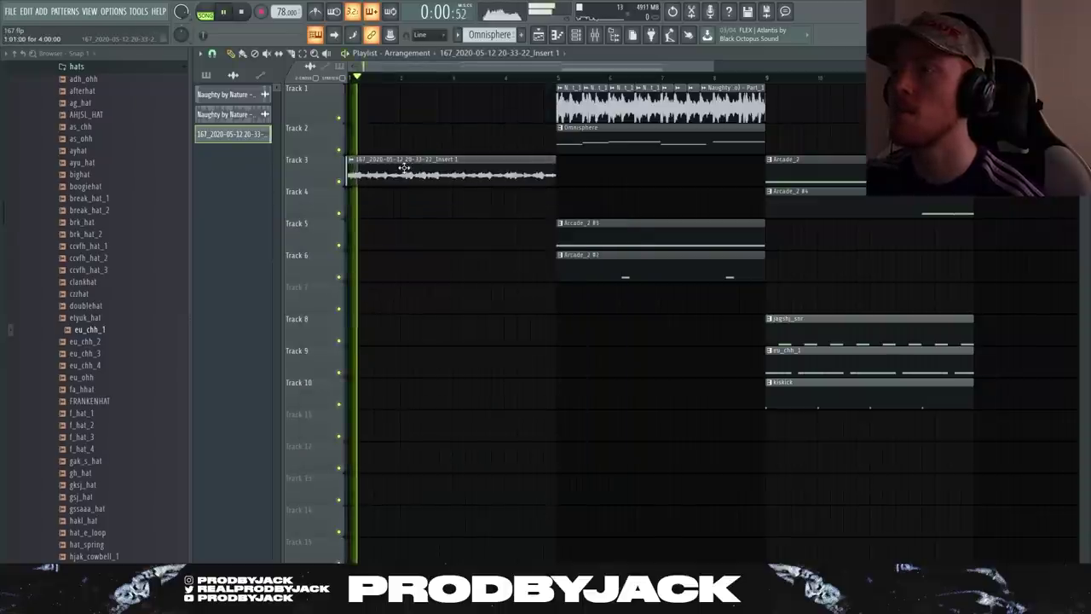
# Reverse the resampled 167_2020-05-12 clip on track 3 in its channel settings, then close the settings
pyautogui.doubleClick(404, 168)
pyautogui.rightClick(445, 121)
pyautogui.scroll(-2, 432, 171)
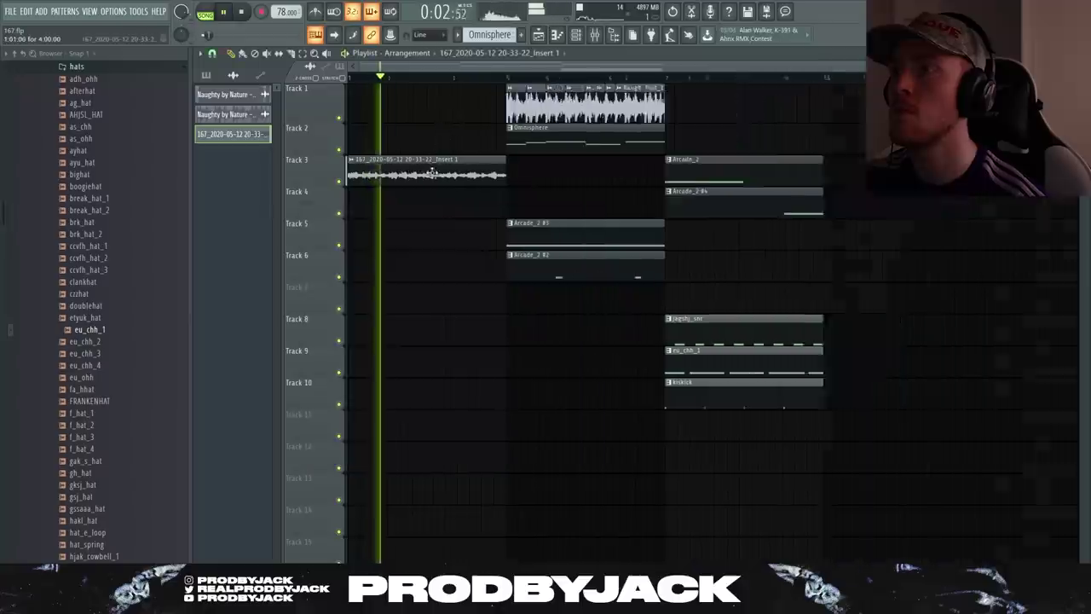
pyautogui.scroll(1, 375, 72)
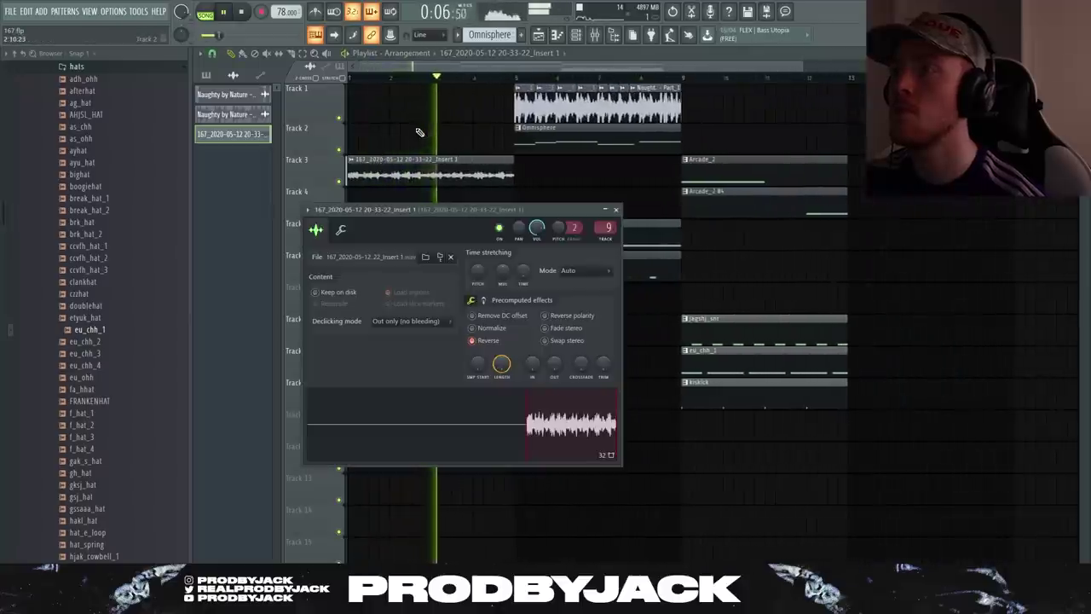
pyautogui.press('Escape')
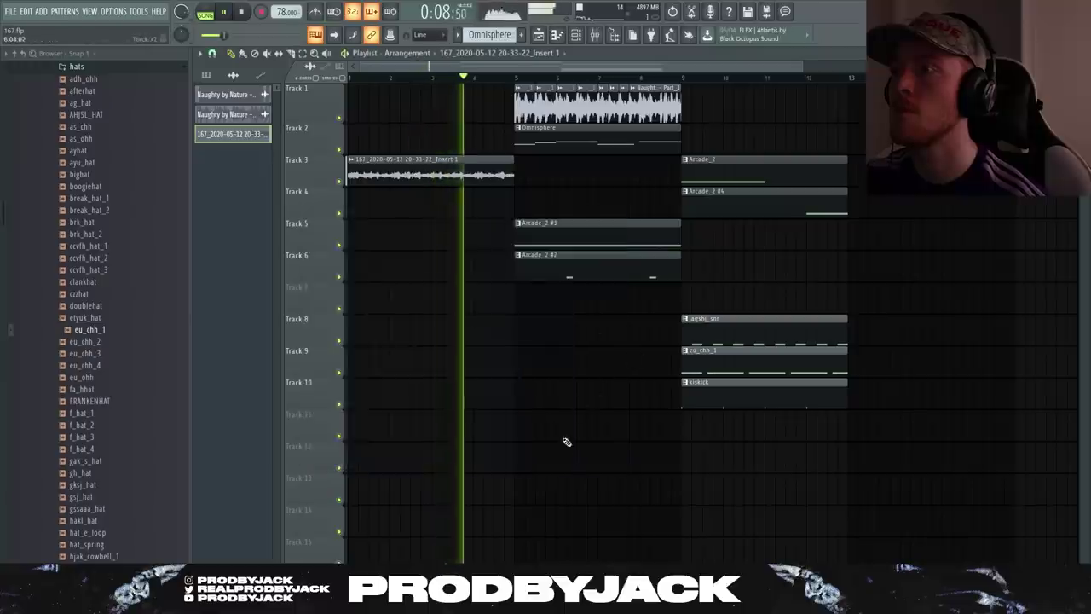
# Clear the clip selection, stop playback and take the reversed resampled clip out of bars 1–4 of track 3
pyautogui.moveTo(566, 442); pyautogui.dragTo(909, 84)
pyautogui.moveTo(516, 456); pyautogui.dragTo(692, 127)
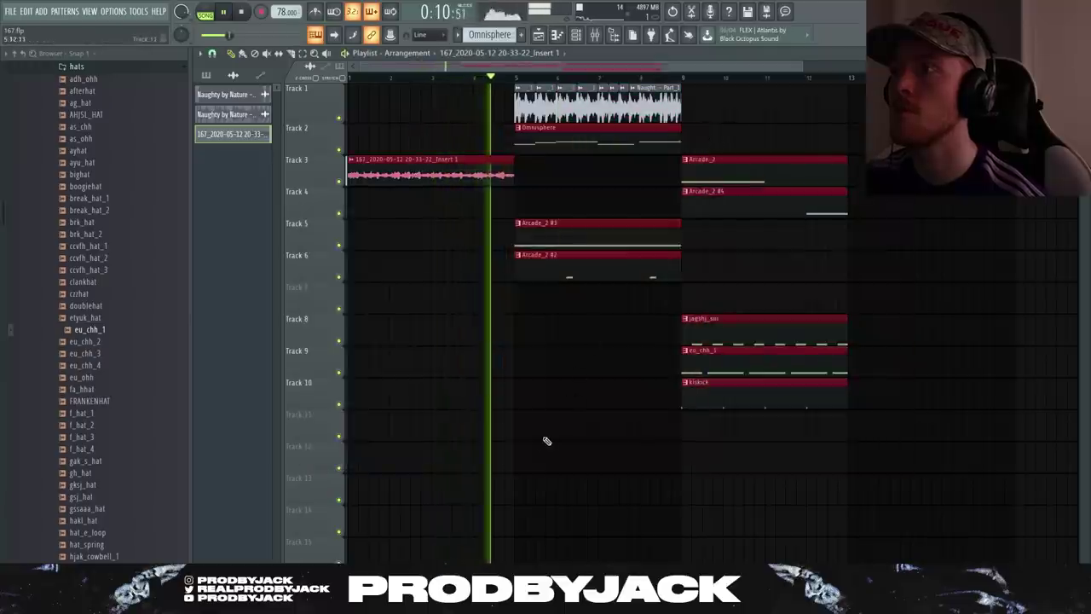
pyautogui.moveTo(535, 440); pyautogui.dragTo(877, 84)
pyautogui.keyDown('ctrl'); pyautogui.click(550, 391); pyautogui.keyUp('ctrl')
pyautogui.press('space')
pyautogui.scroll(-2, 460, 285)
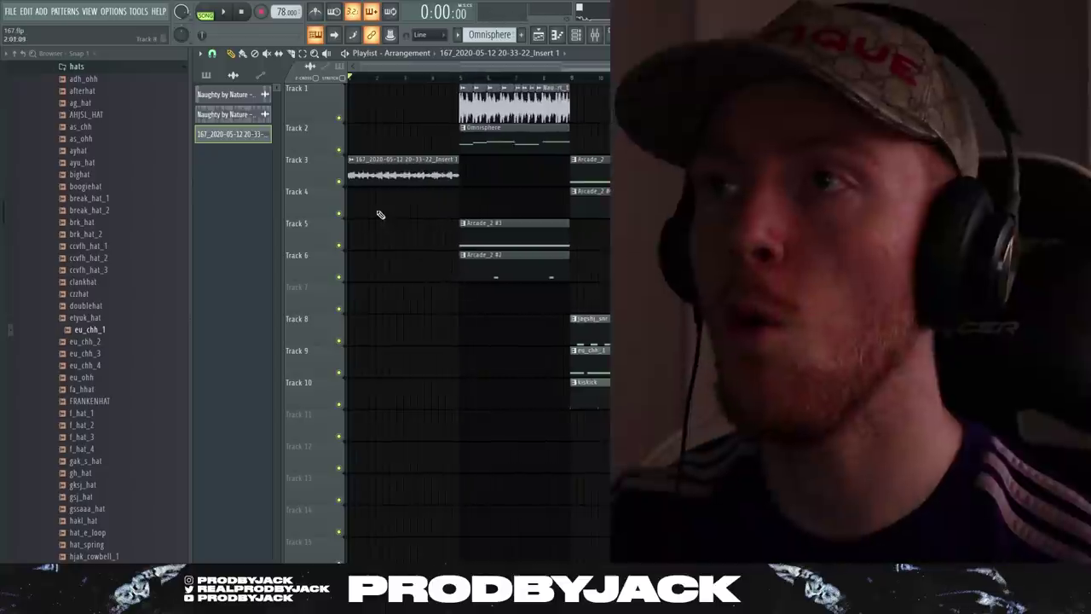
pyautogui.scroll(-1, 391, 168)
pyautogui.rightClick(383, 176)
pyautogui.scroll(-2, 478, 248)
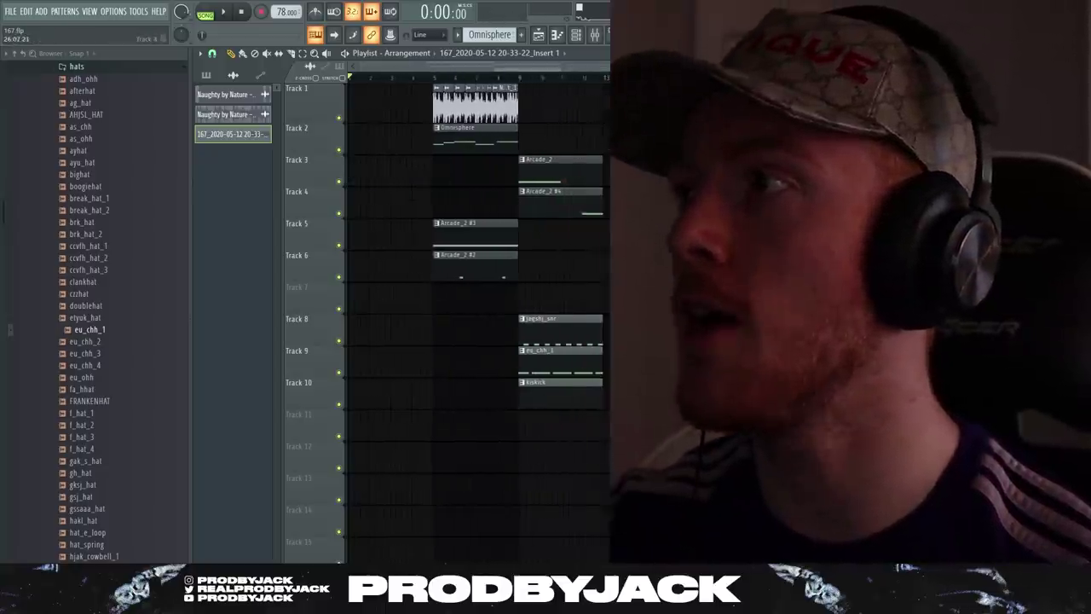
pyautogui.scroll(-1, 478, 248)
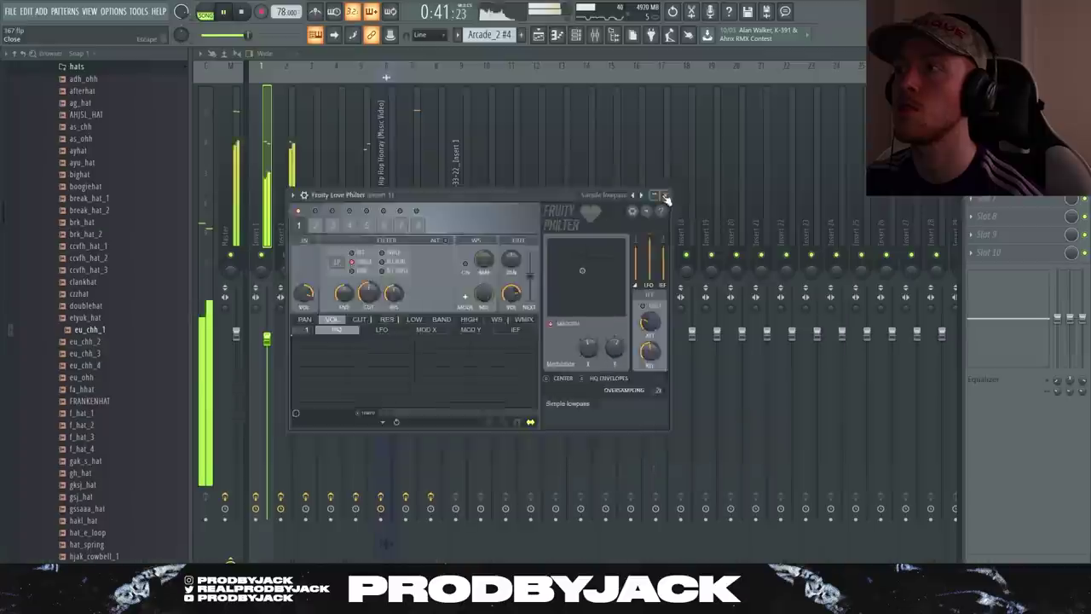
# In the playlist, duplicate the clips of bars 13–16 into bars 17–20 and copy Arcade_2 and Arcade_2 #4 from bars 9–12 further along their tracks
pyautogui.click(781, 54)
pyautogui.click(539, 35)
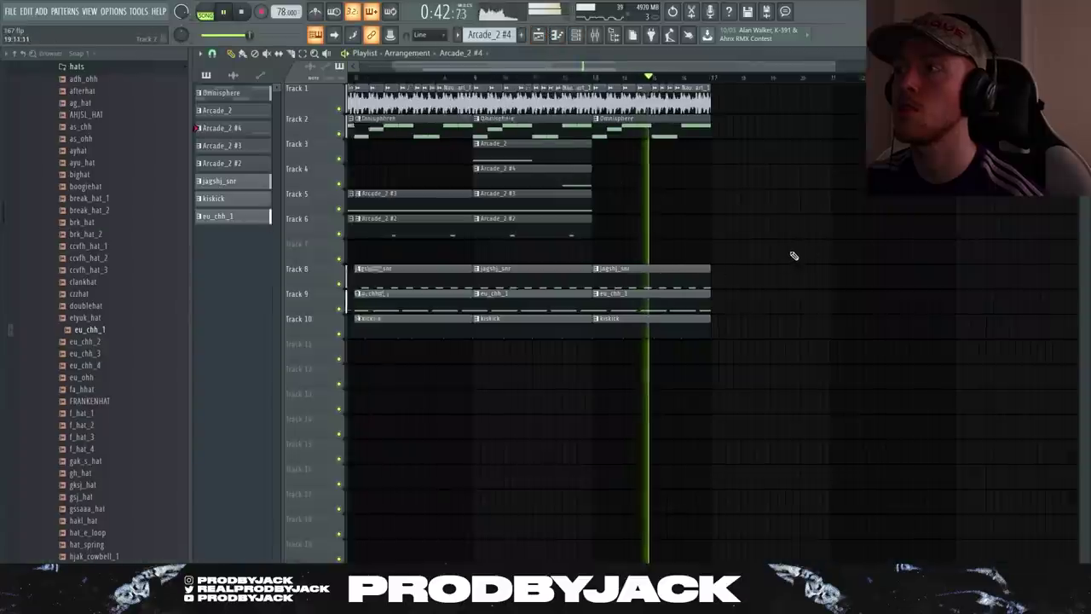
pyautogui.scroll(-2, 793, 255)
pyautogui.moveTo(698, 348); pyautogui.dragTo(610, 84)
pyautogui.hotkey('ctrl', 'b')
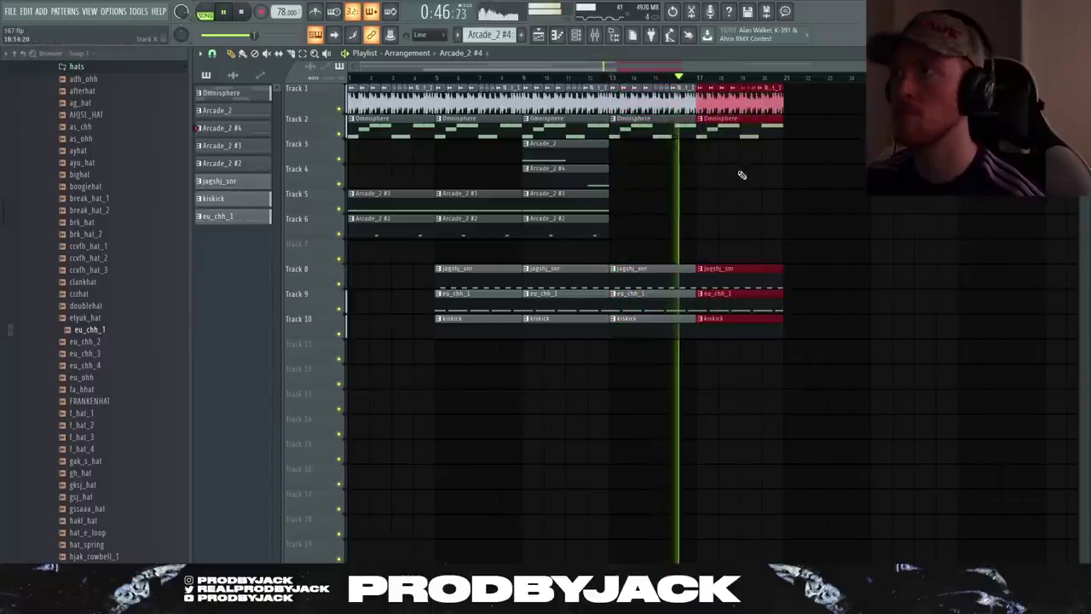
pyautogui.keyDown('ctrl'); pyautogui.click(739, 176); pyautogui.keyUp('ctrl')
pyautogui.moveTo(609, 190); pyautogui.dragTo(573, 153)
pyautogui.moveTo(585, 164); pyautogui.dragTo(675, 164)
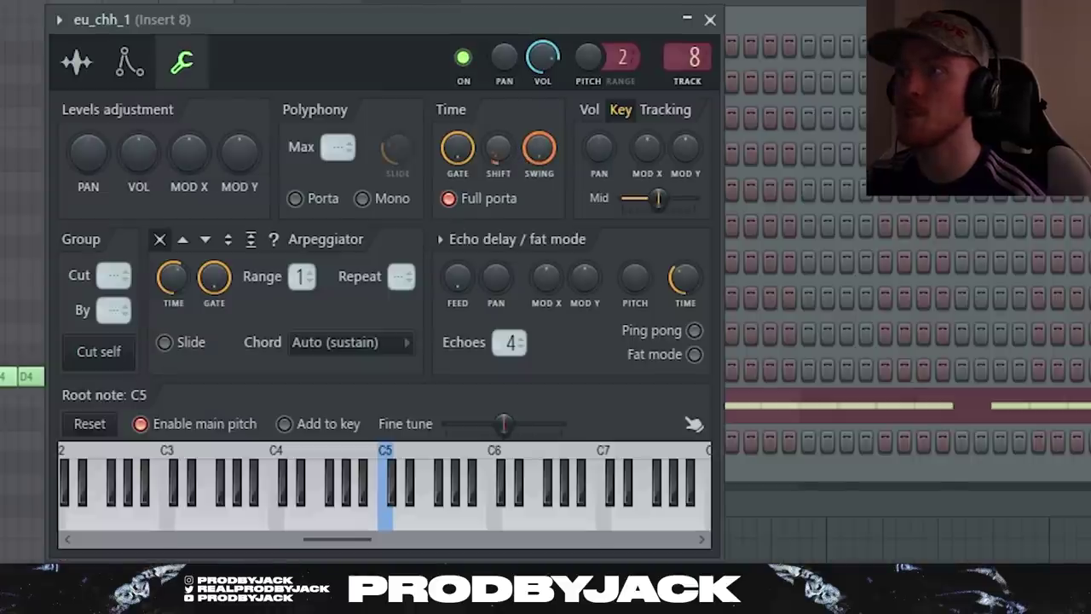
# Raise the time shift of the eu_chh_1 hi-hat channel, close its settings and return to the playlist
pyautogui.moveTo(497, 148); pyautogui.dragTo(498, 128)
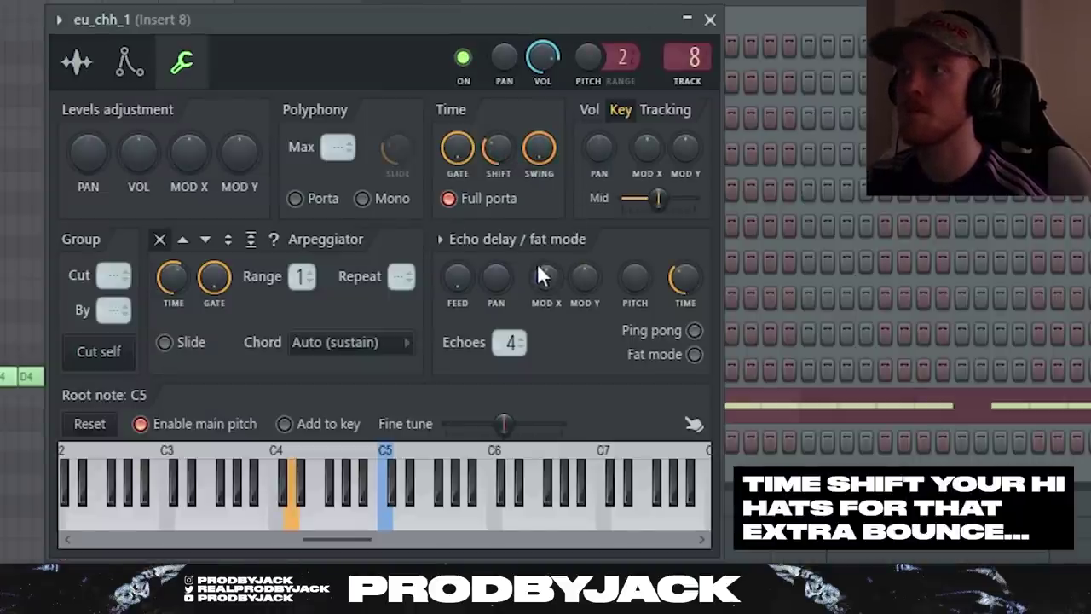
pyautogui.click(710, 20)
pyautogui.press('F6')
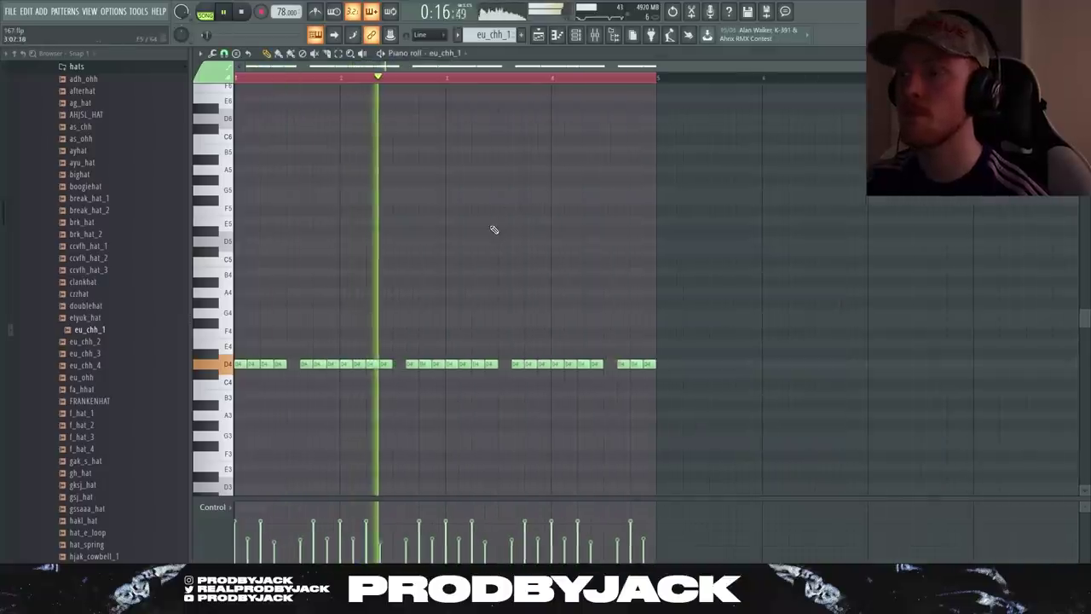
pyautogui.click(538, 35)
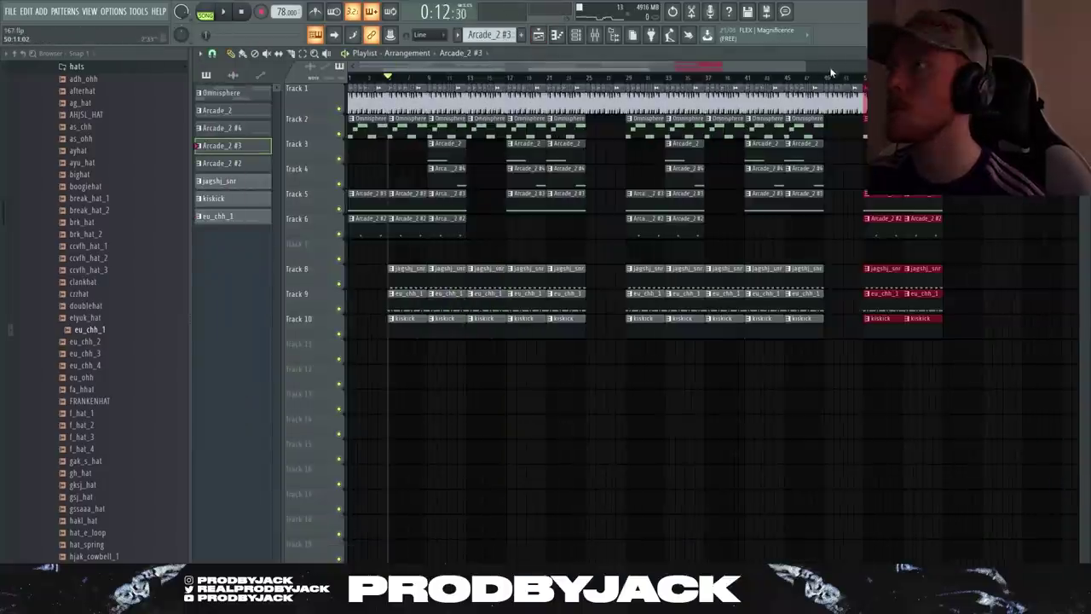
# Move the reversed resampled clip back to start on track 2 at bar 61, right after the arrangement's last clips
pyautogui.keyDown('ctrl'); pyautogui.click(793, 431); pyautogui.keyUp('ctrl')
pyautogui.scroll(-3, 797, 438)
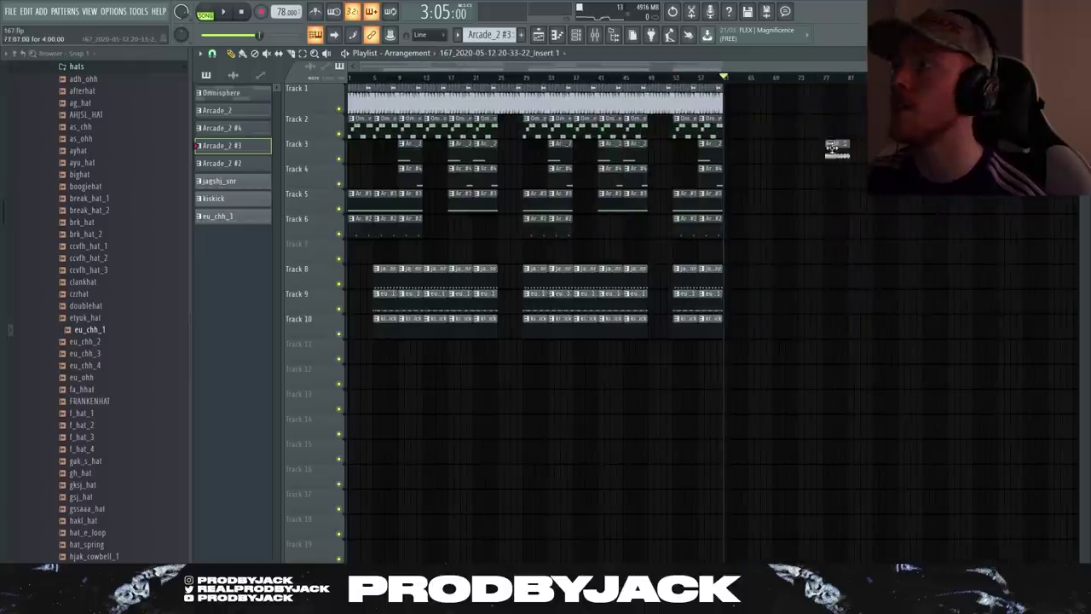
pyautogui.moveTo(831, 147); pyautogui.dragTo(760, 149)
pyautogui.scroll(3, 760, 149)
pyautogui.scroll(4, 809, 189)
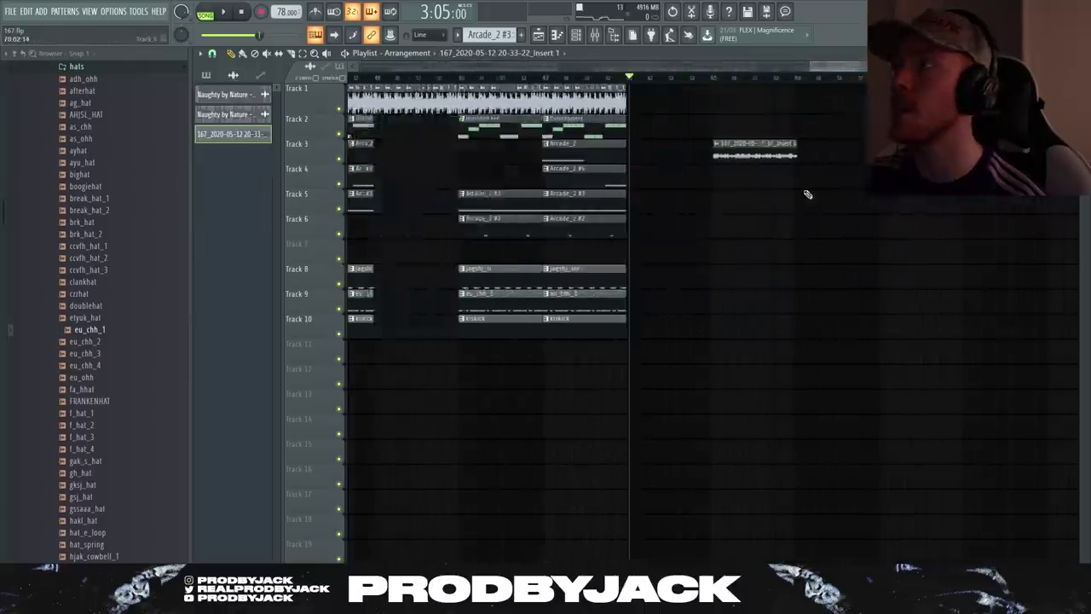
pyautogui.moveTo(681, 151); pyautogui.dragTo(550, 130)
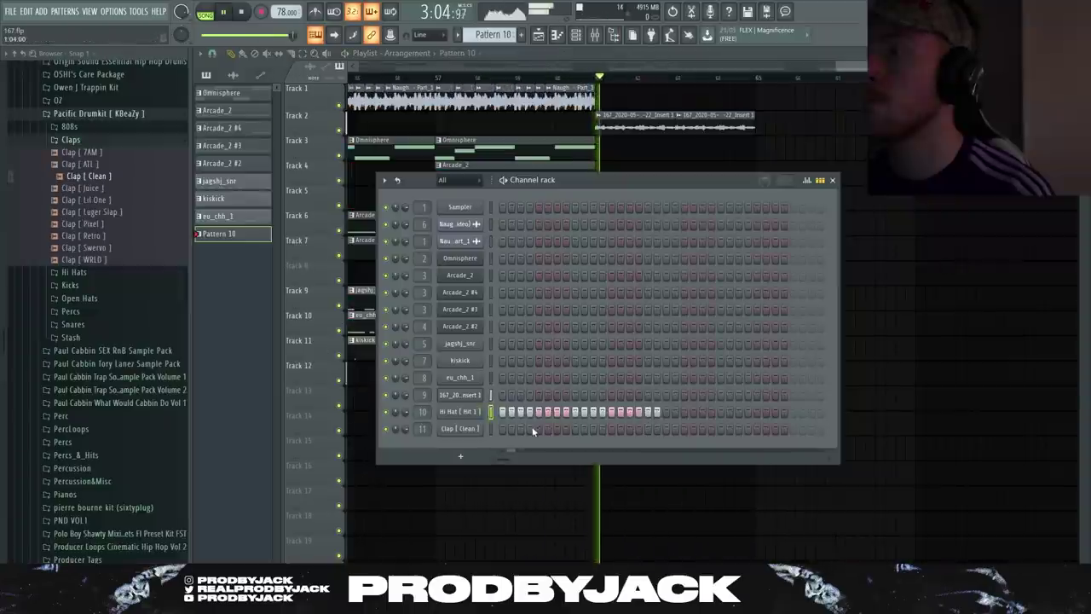
# In Pattern 10, add Clap [ Clean ] hits on steps 5, 13 and 21 onward and fill consecutive Hi Hat [ Hit 1 ] steps
pyautogui.click(537, 428)
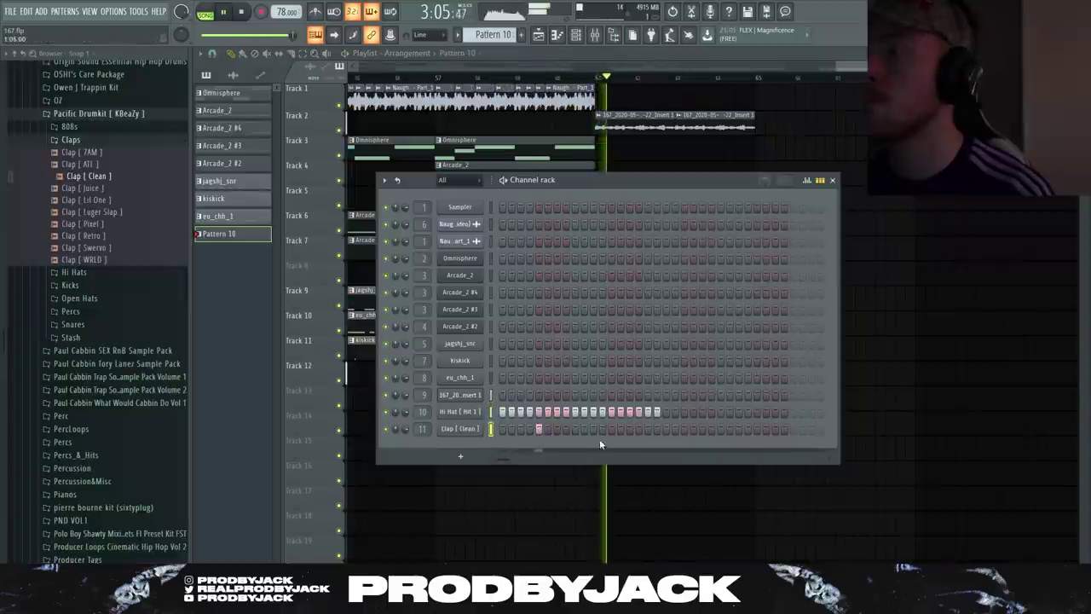
pyautogui.moveTo(660, 417); pyautogui.dragTo(679, 434)
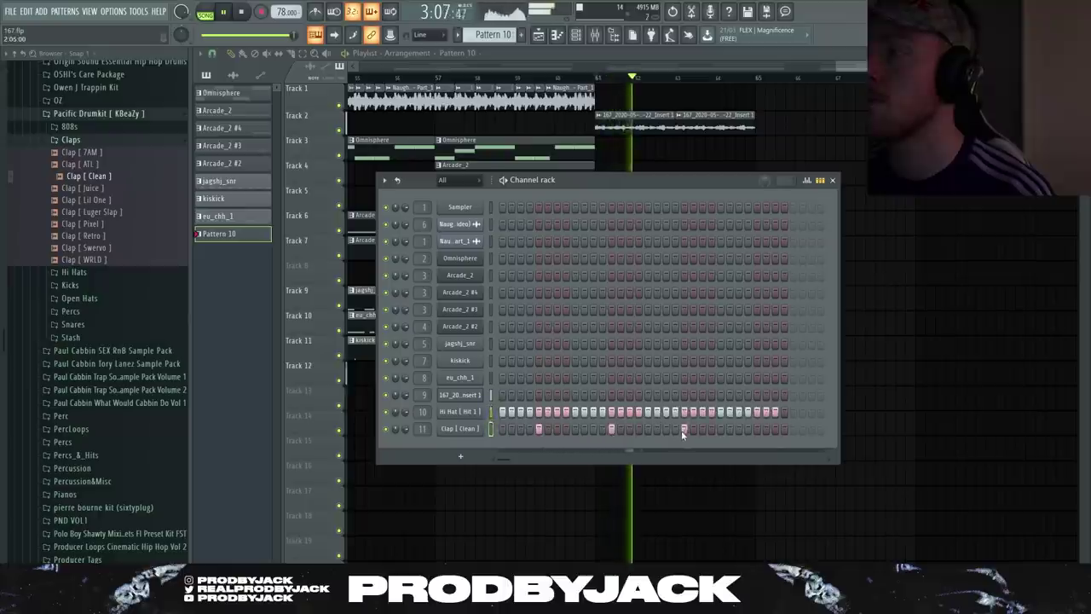
pyautogui.moveTo(512, 460); pyautogui.dragTo(519, 462)
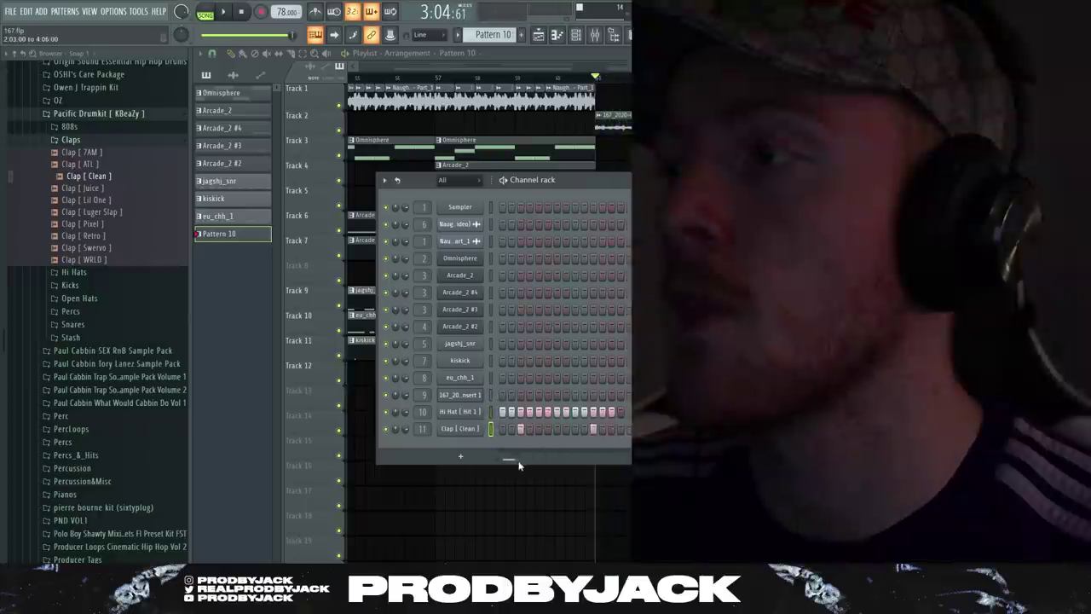
pyautogui.moveTo(766, 413); pyautogui.dragTo(793, 413)
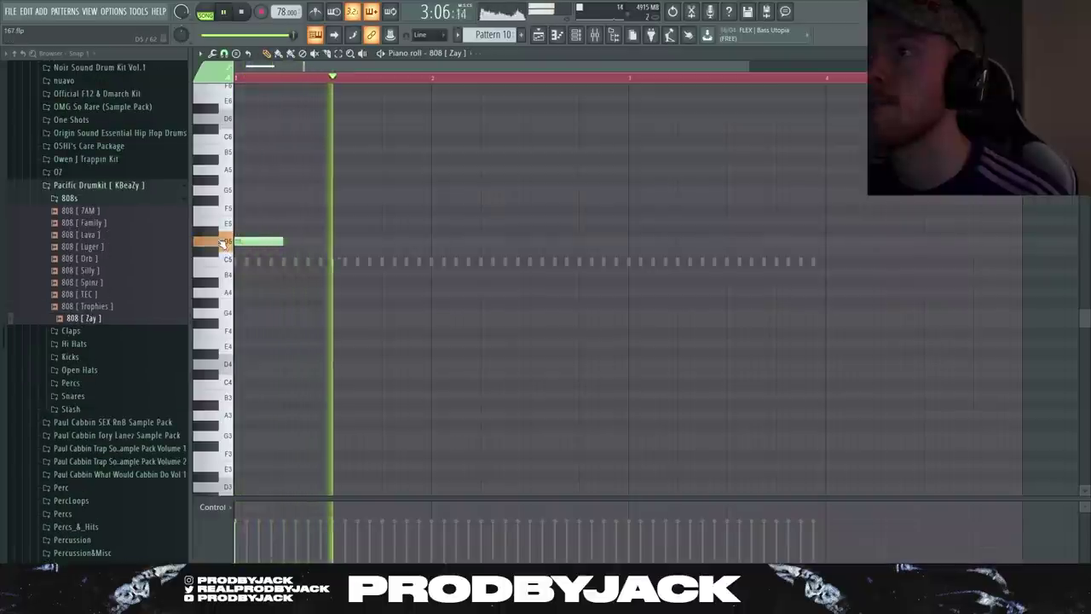
# Add 808 [ Zay ] notes on D5 at steps 8 and 11 of bar 1 and on B4 at steps 1 and 8 of bar 2
pyautogui.click(324, 242)
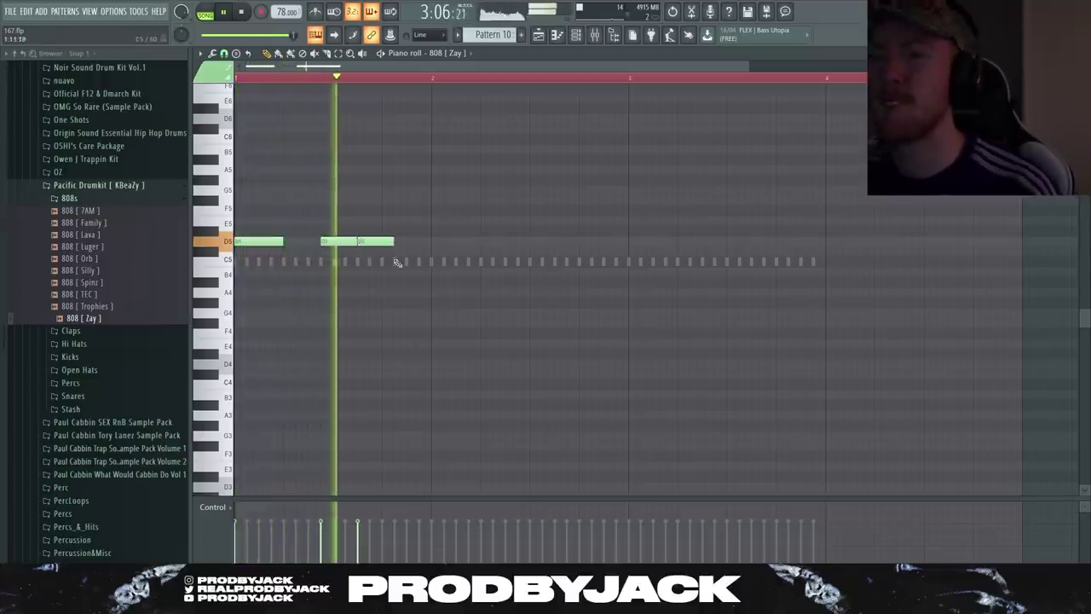
pyautogui.press('space')
pyautogui.click(432, 242)
pyautogui.press('space')
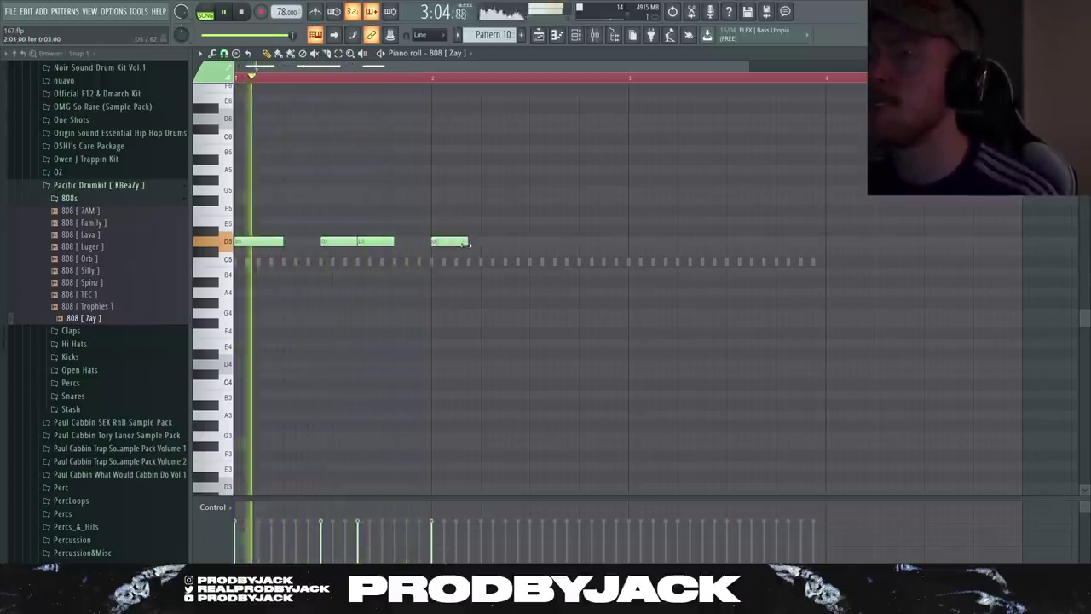
pyautogui.moveTo(431, 243); pyautogui.dragTo(432, 273)
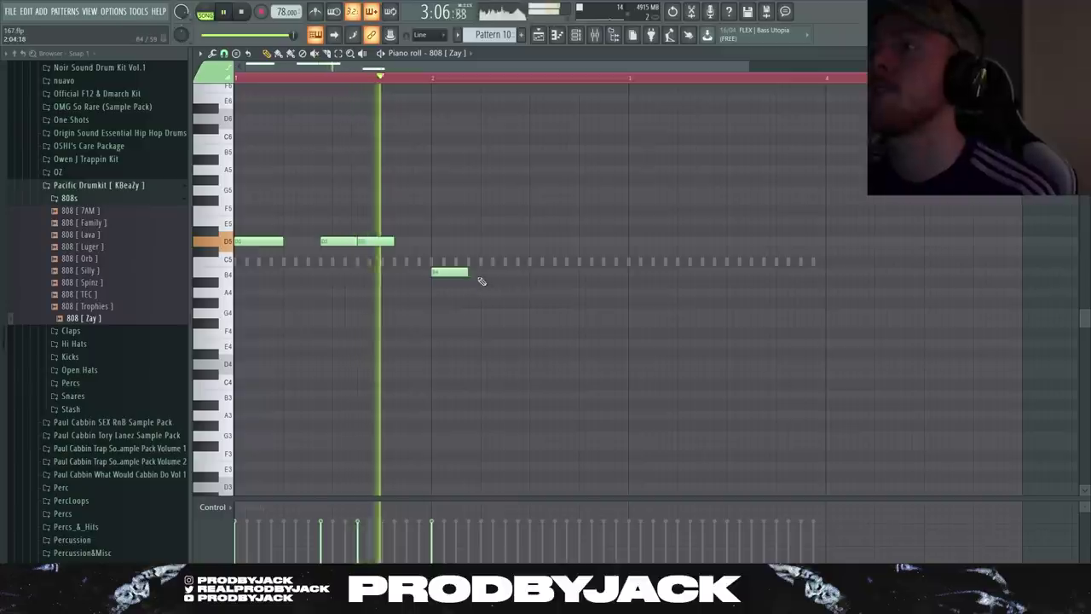
pyautogui.click(522, 272)
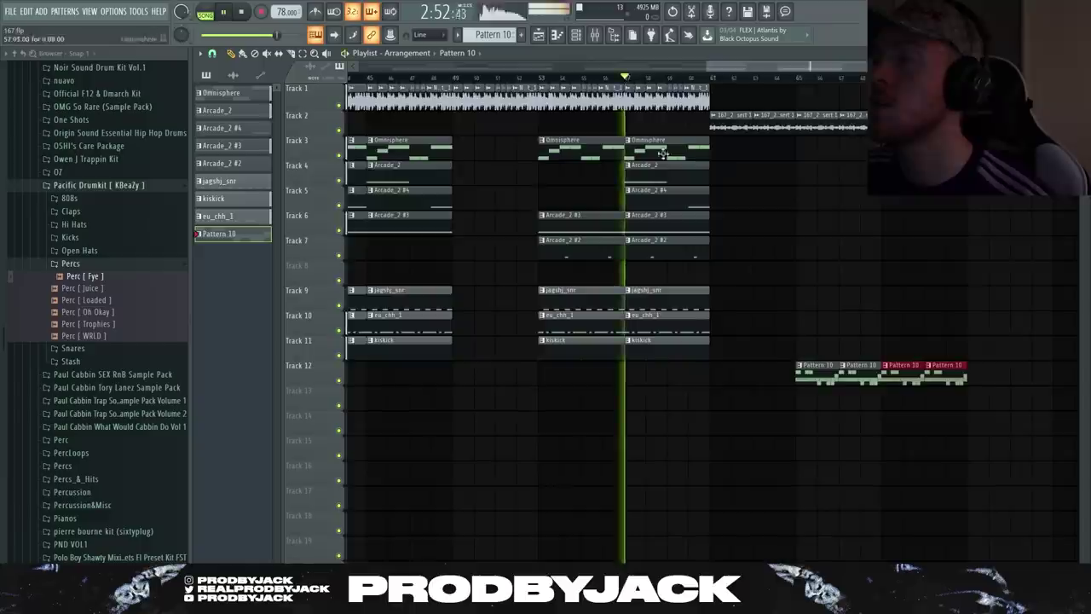
# Listen to the arrangement's closing bars before bar 61 and replay them to judge the transition into the reversed clip
pyautogui.scroll(3, 743, 102)
pyautogui.scroll(-2, 831, 205)
pyautogui.scroll(-1, 822, 212)
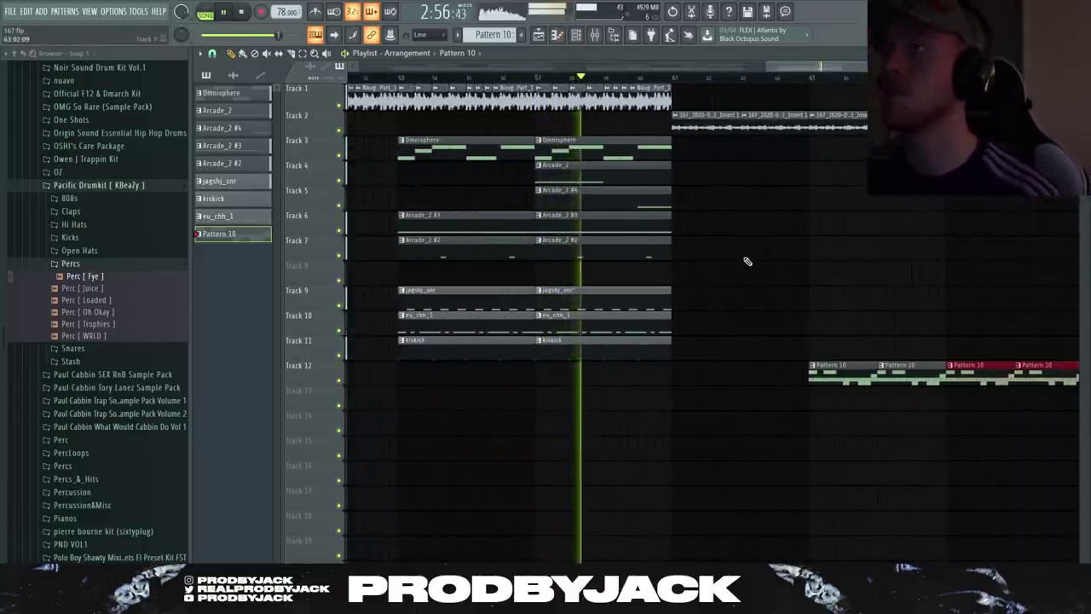
pyautogui.scroll(2, 733, 256)
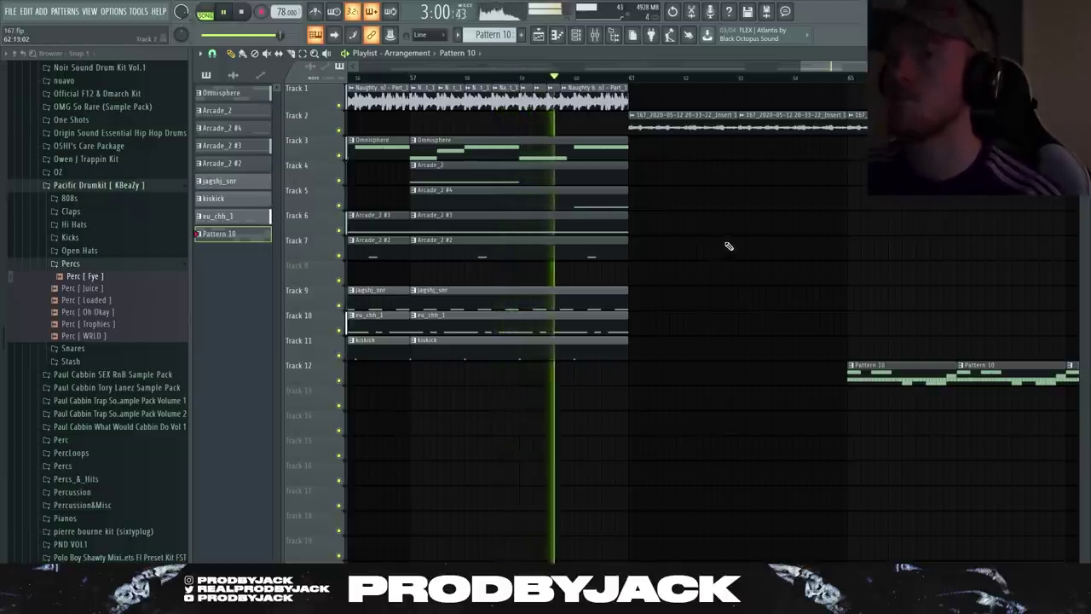
pyautogui.scroll(2, 670, 214)
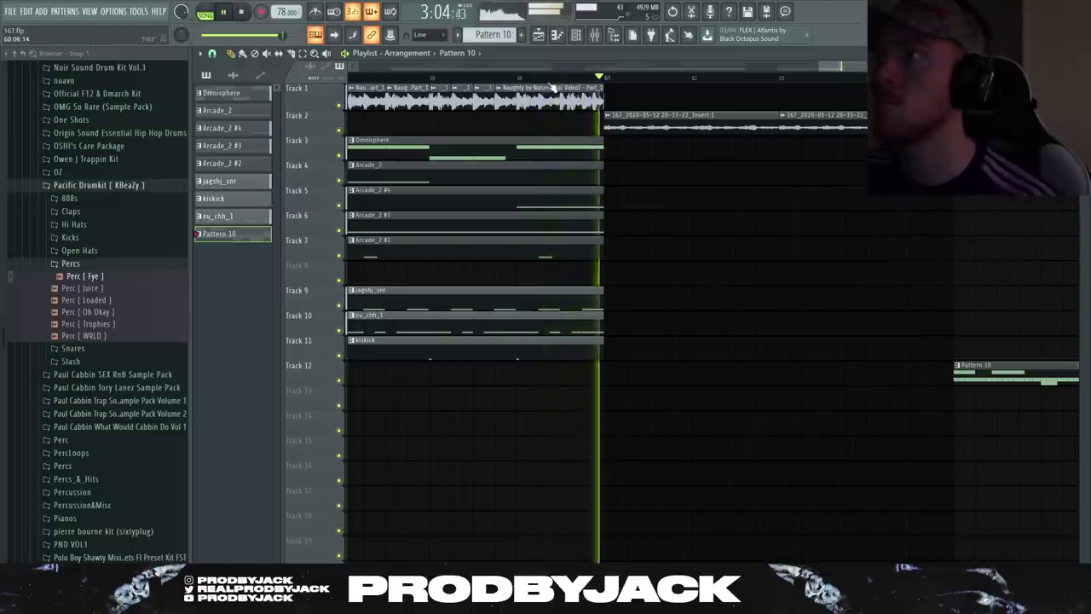
pyautogui.click(431, 79)
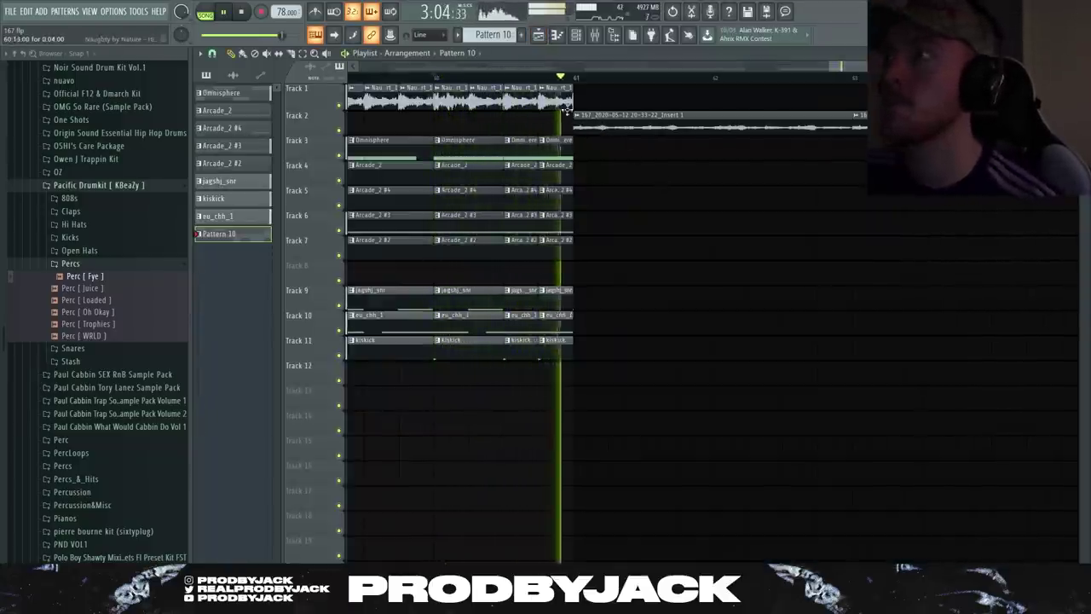
# Mark the sliced clips just before bar 61 across the tracks and replay the cut-up transition into the reversed section
pyautogui.press('space')
pyautogui.moveTo(560, 83); pyautogui.dragTo(594, 363)
pyautogui.press('space')
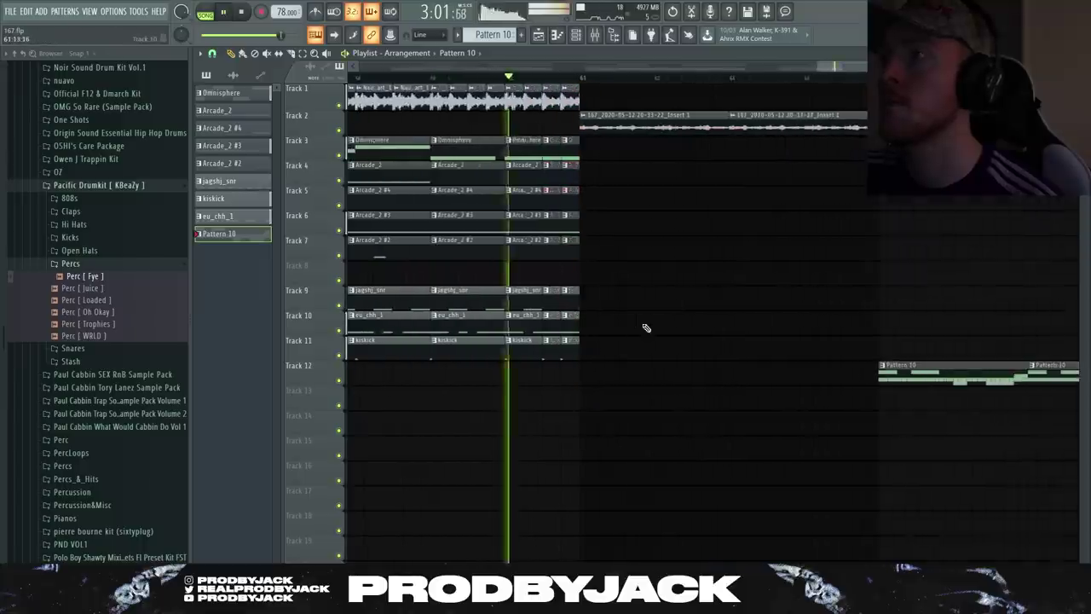
pyautogui.scroll(-3, 779, 276)
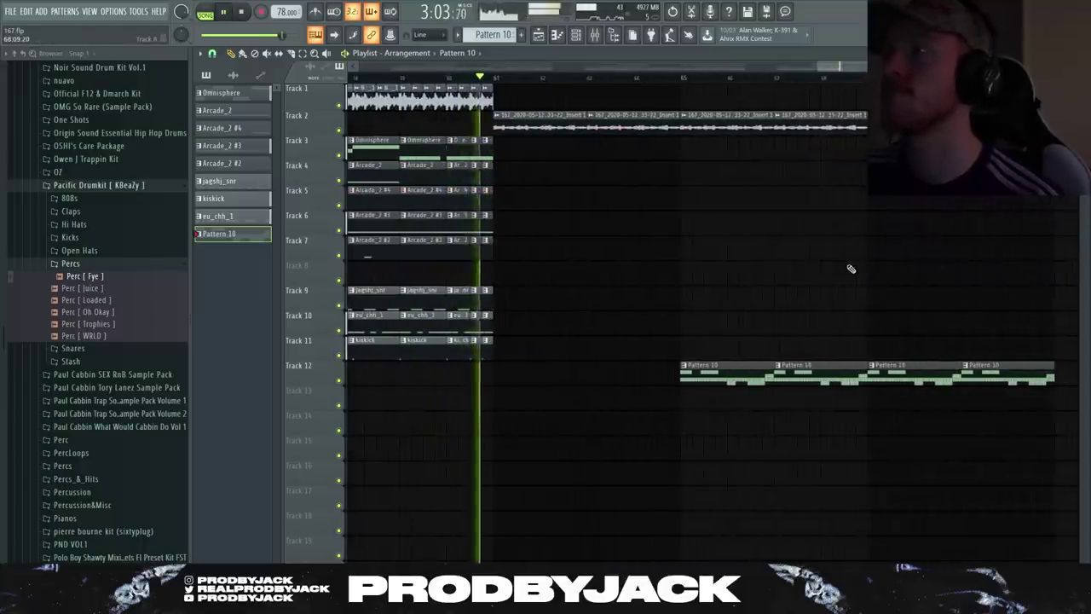
pyautogui.scroll(-2, 828, 280)
pyautogui.scroll(-1, 843, 299)
pyautogui.scroll(4, 918, 310)
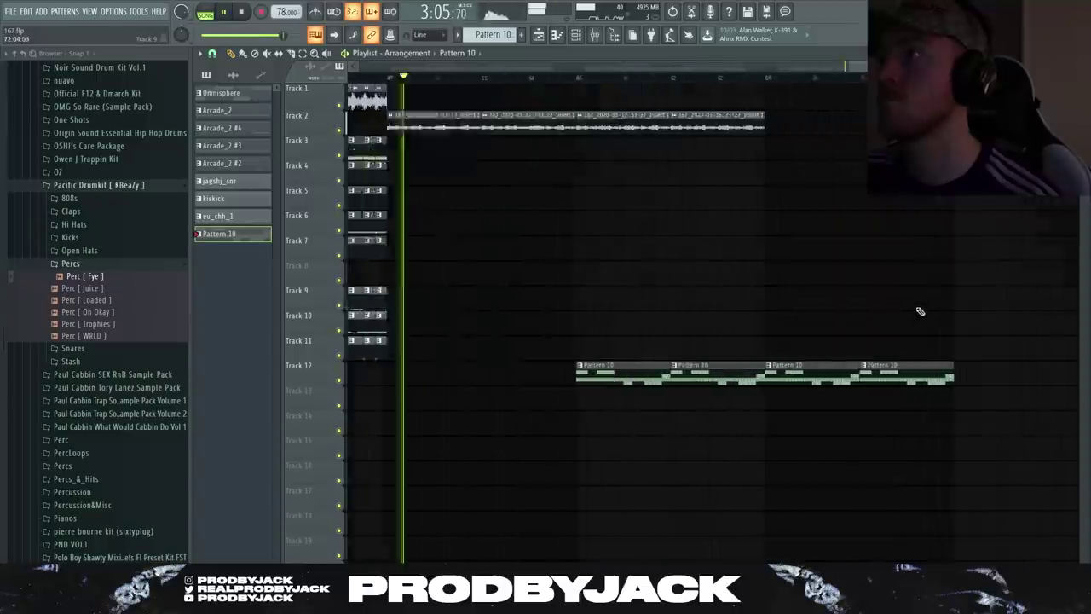
pyautogui.scroll(2, 542, 109)
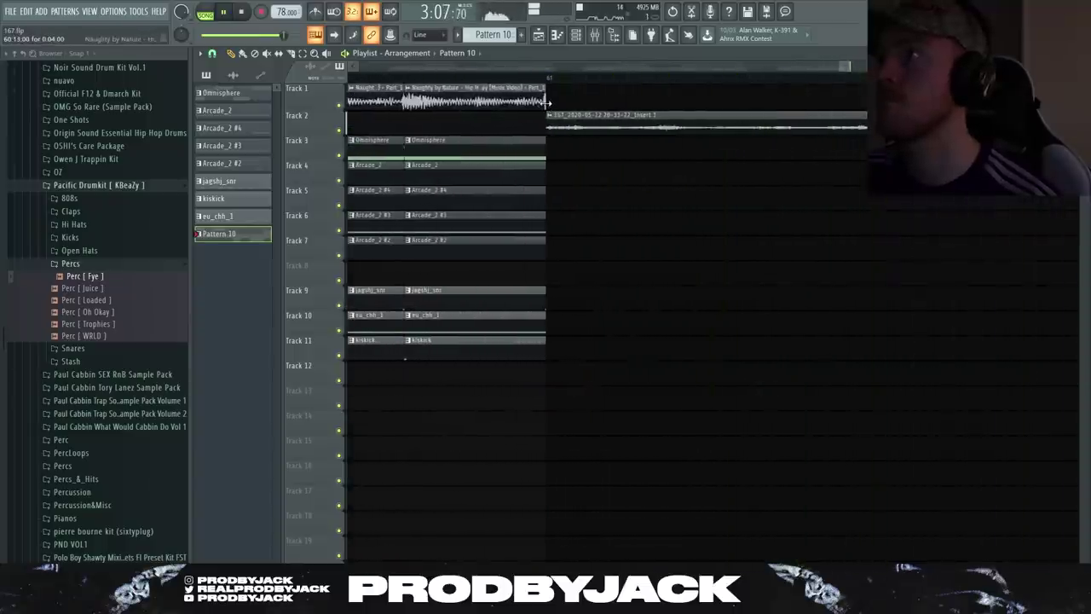
# Replay the short sliced clips just before bar 61 and check the transition into the reversed section
pyautogui.click(418, 81)
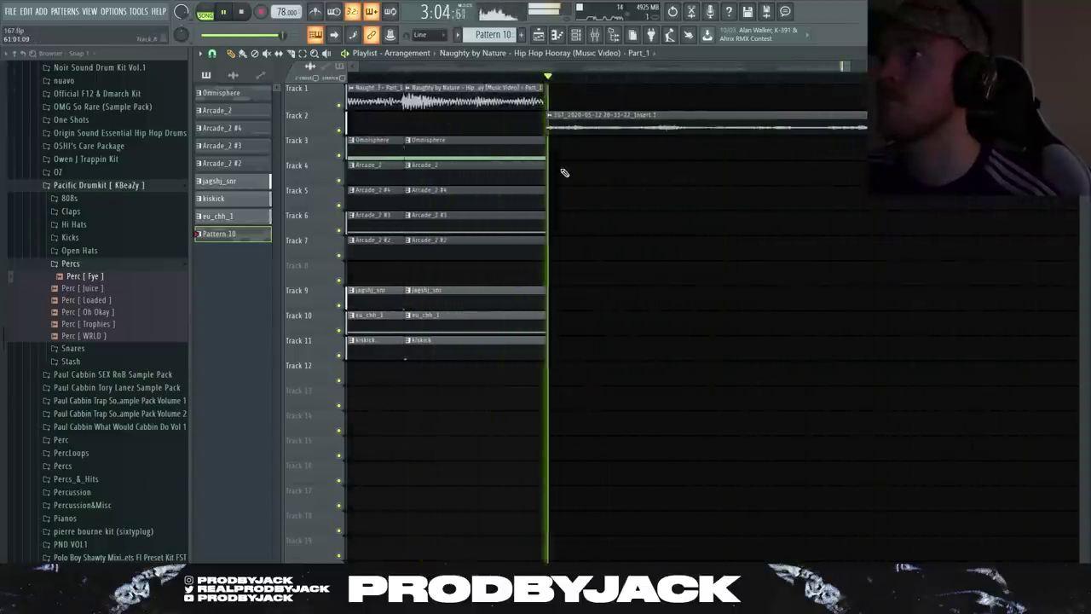
pyautogui.scroll(-2, 567, 173)
pyautogui.click(423, 80)
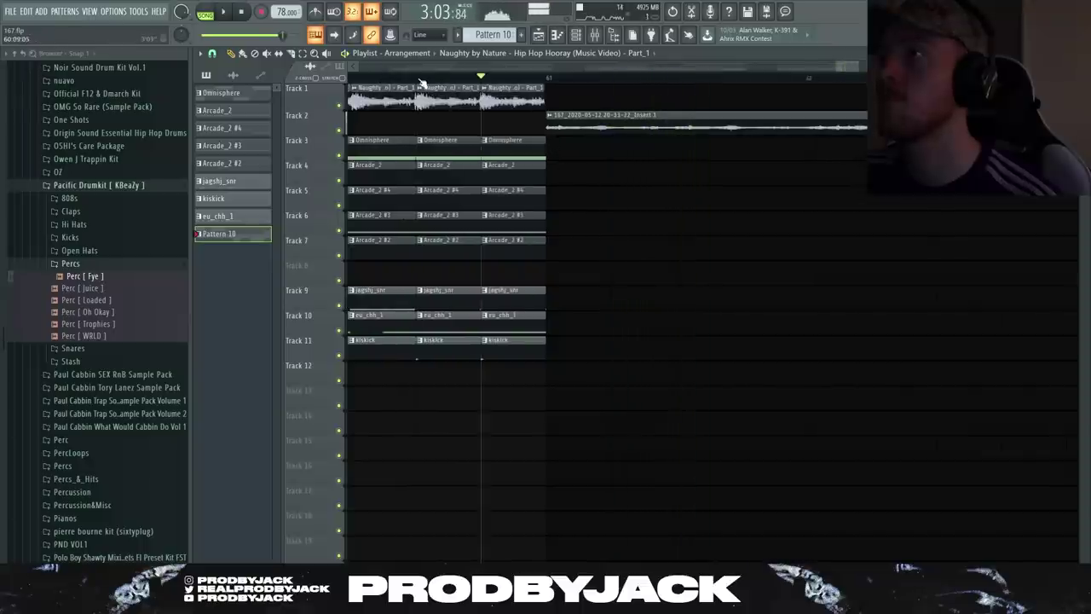
pyautogui.scroll(2, 564, 301)
pyautogui.press('space')
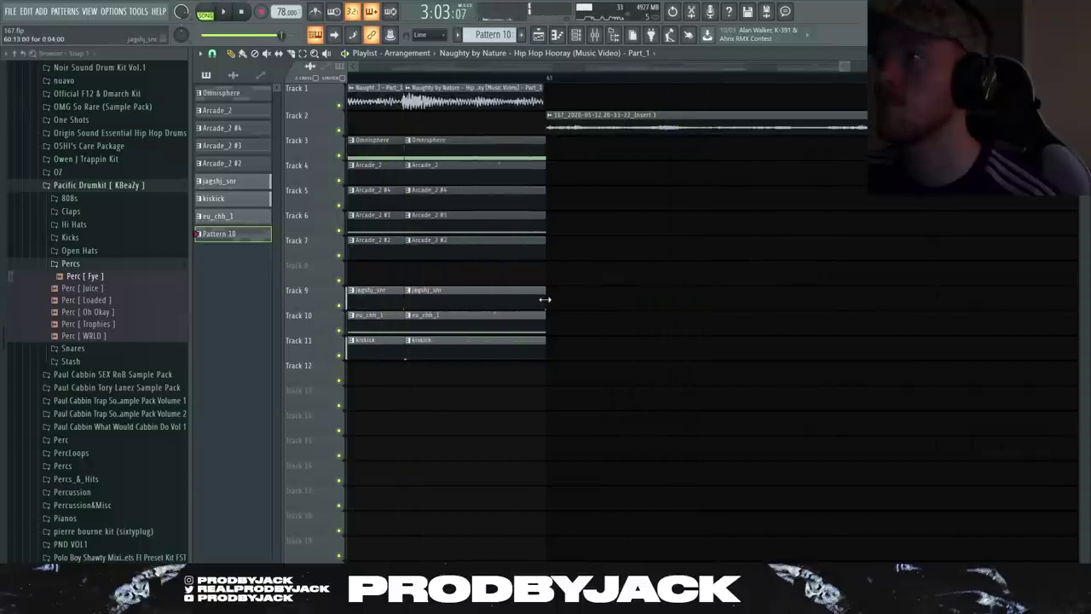
pyautogui.scroll(2, 546, 303)
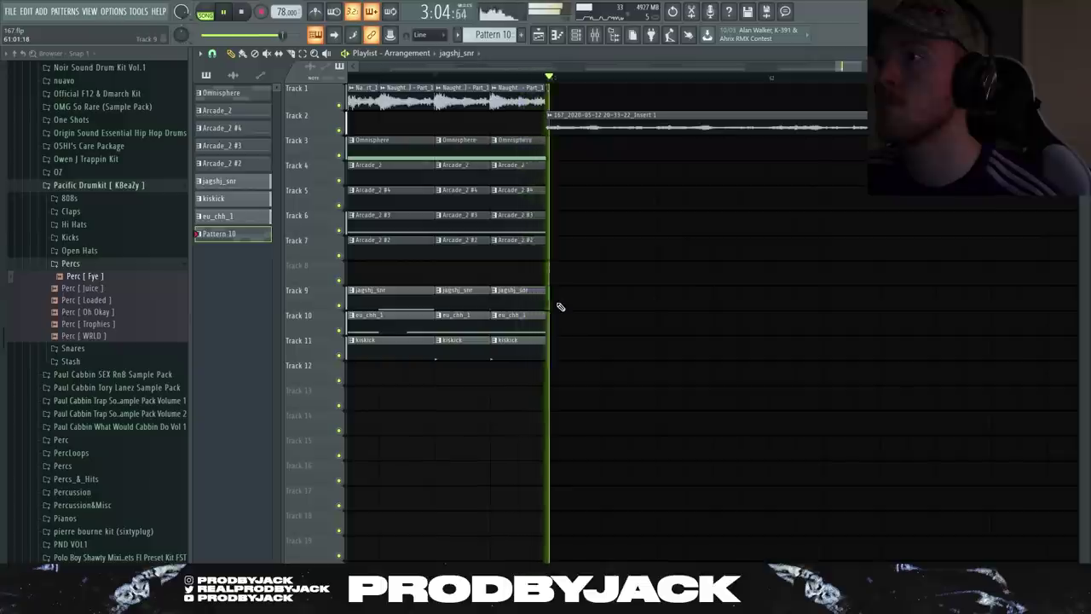
pyautogui.press('space')
pyautogui.scroll(2, 546, 228)
pyautogui.press('space')
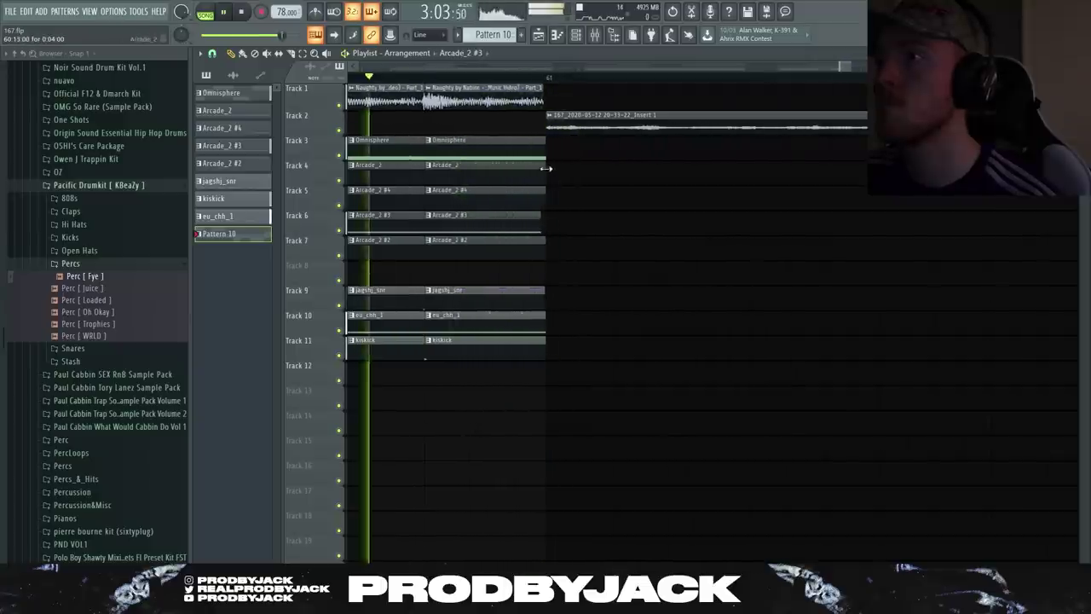
pyautogui.press('space')
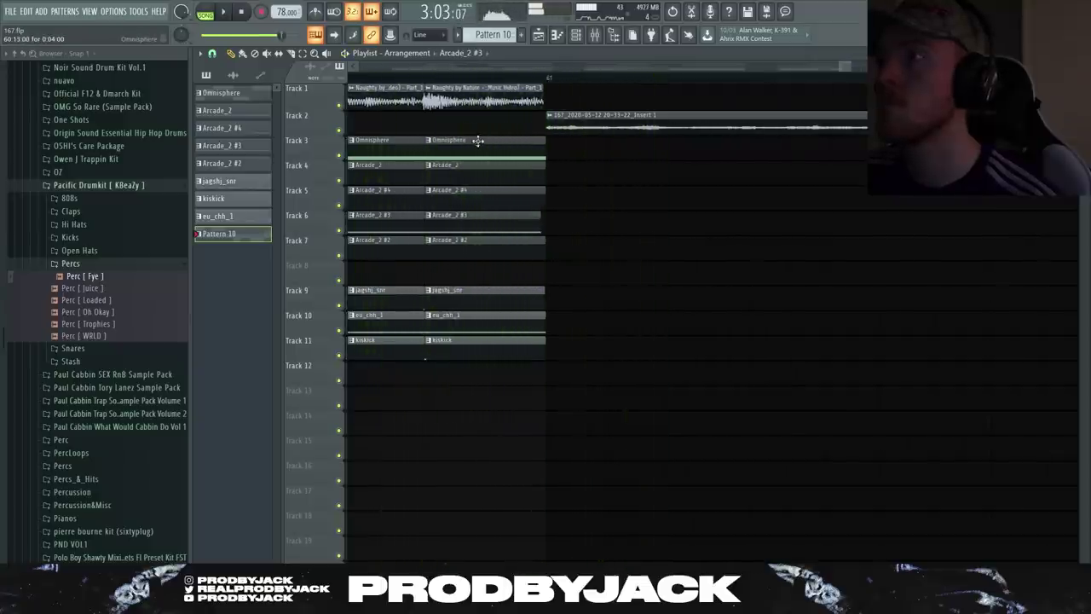
# Change the playlist snap setting and slice the layered clips just before bar 61 across the tracks
pyautogui.moveTo(478, 141)
pyautogui.mouseDown()
pyautogui.moveTo(510, 319)
pyautogui.moveTo(467, 147)
pyautogui.mouseUp()
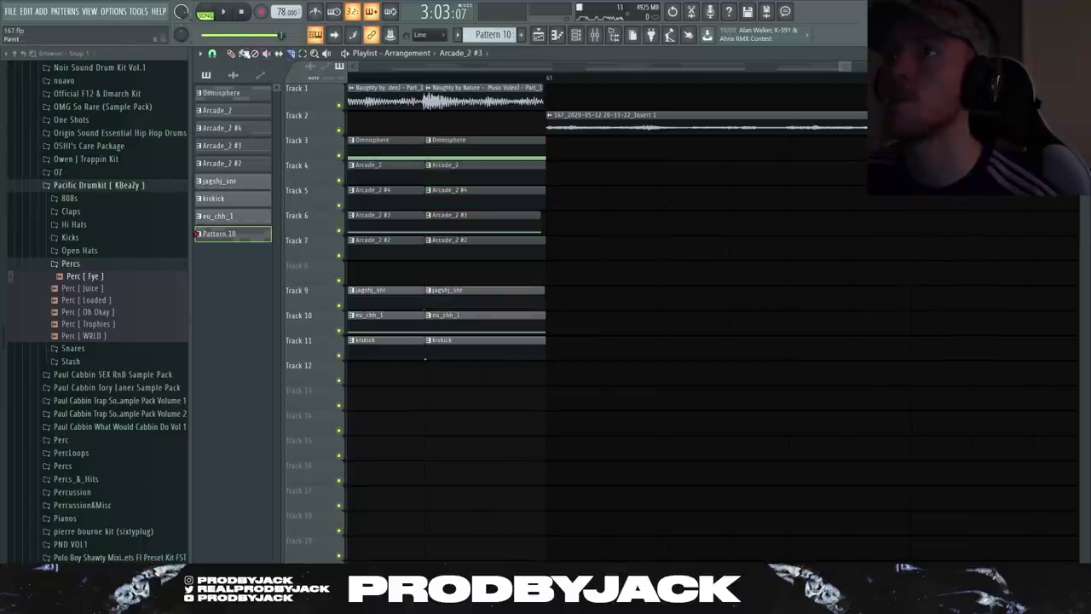
pyautogui.click(213, 53)
pyautogui.click(241, 183)
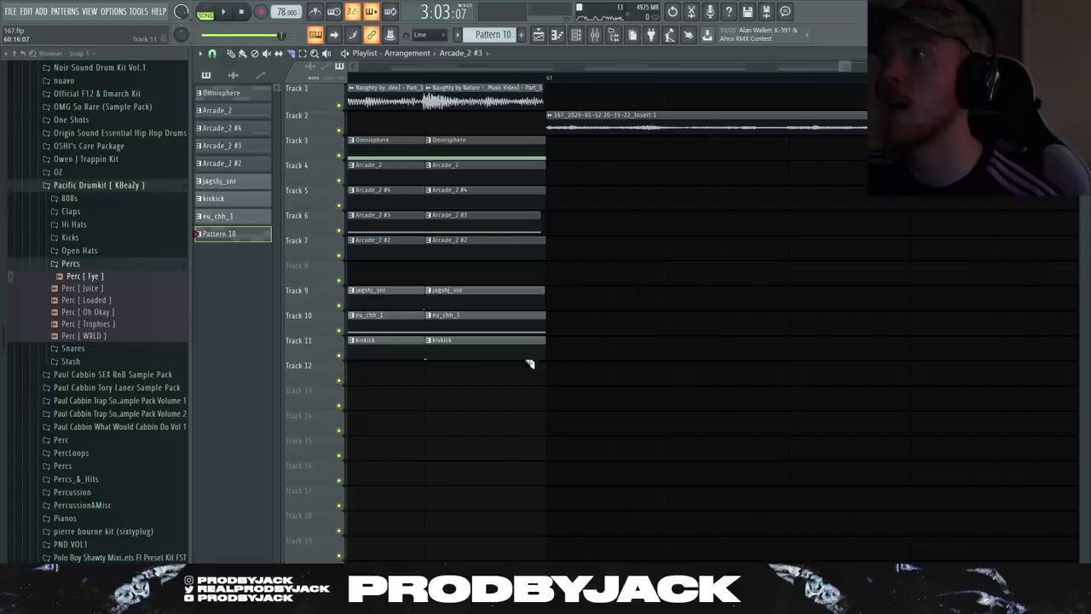
pyautogui.moveTo(527, 177); pyautogui.dragTo(524, 145)
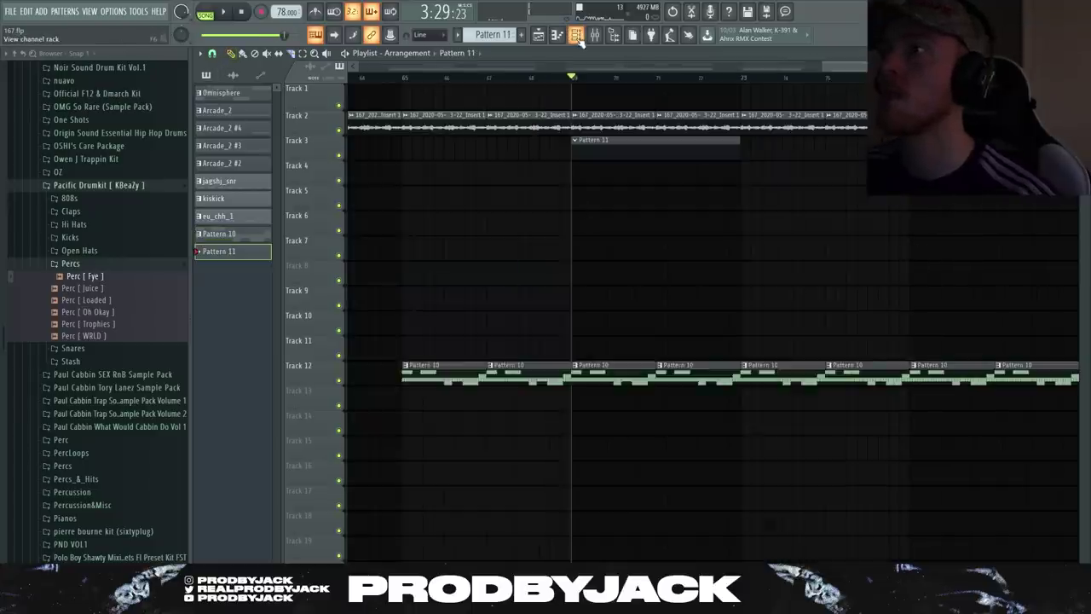
# Add a new Arcade_2 instrument for Pattern 11, detach its window and load the Breaking Point kit
pyautogui.press('F6')
pyautogui.click(41, 12)
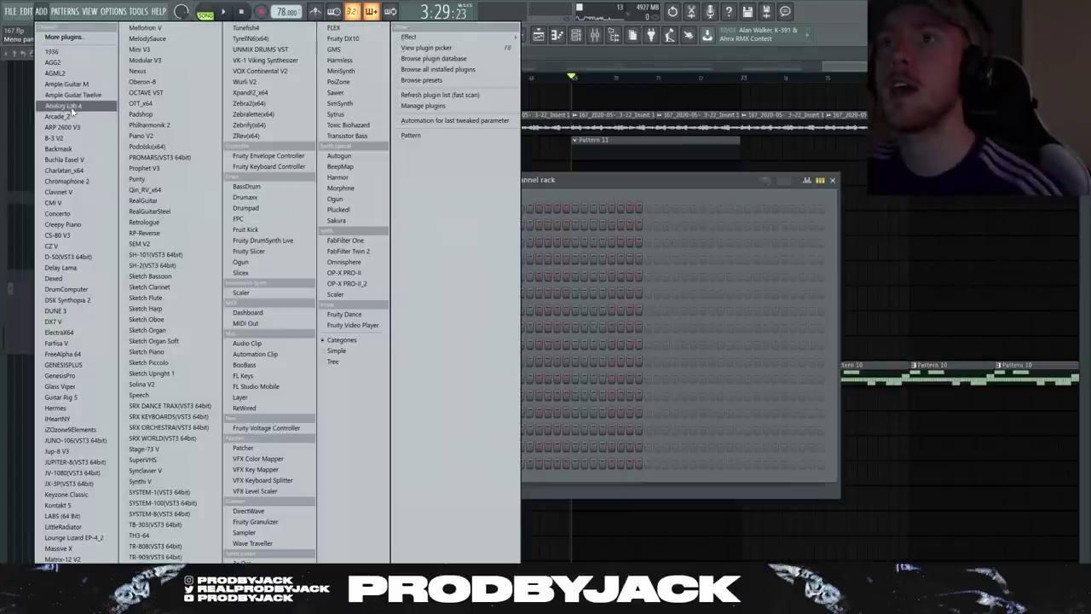
pyautogui.click(59, 116)
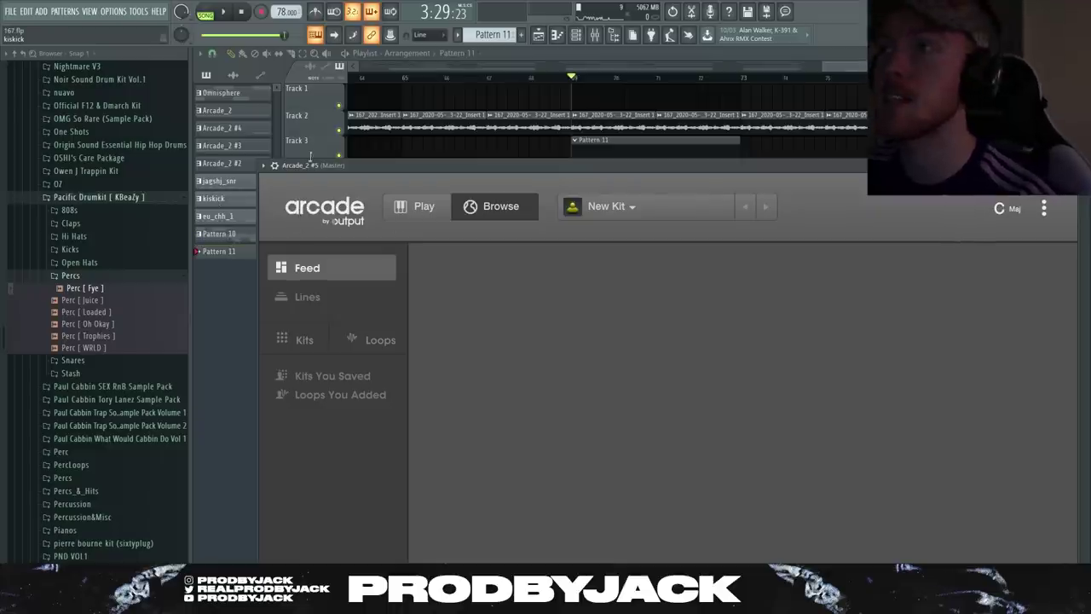
pyautogui.click(262, 164)
pyautogui.click(383, 392)
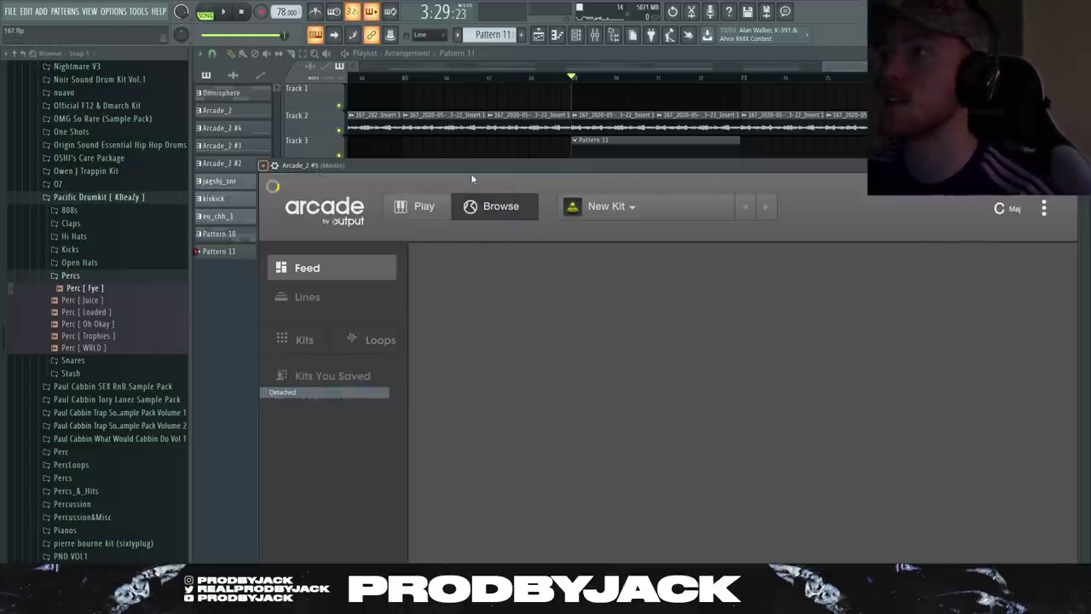
pyautogui.click(1044, 208)
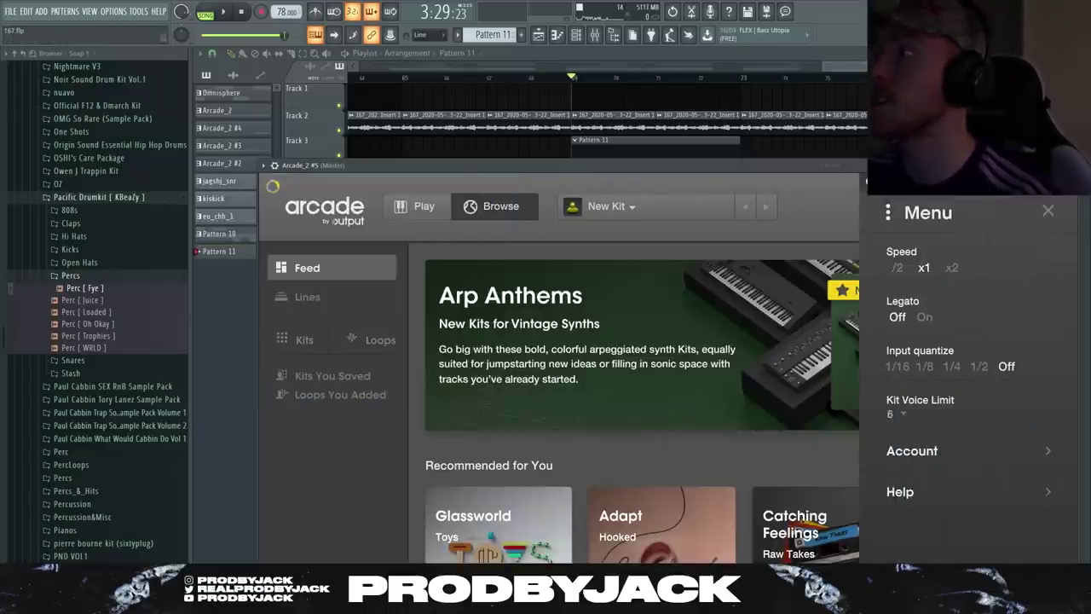
pyautogui.click(823, 202)
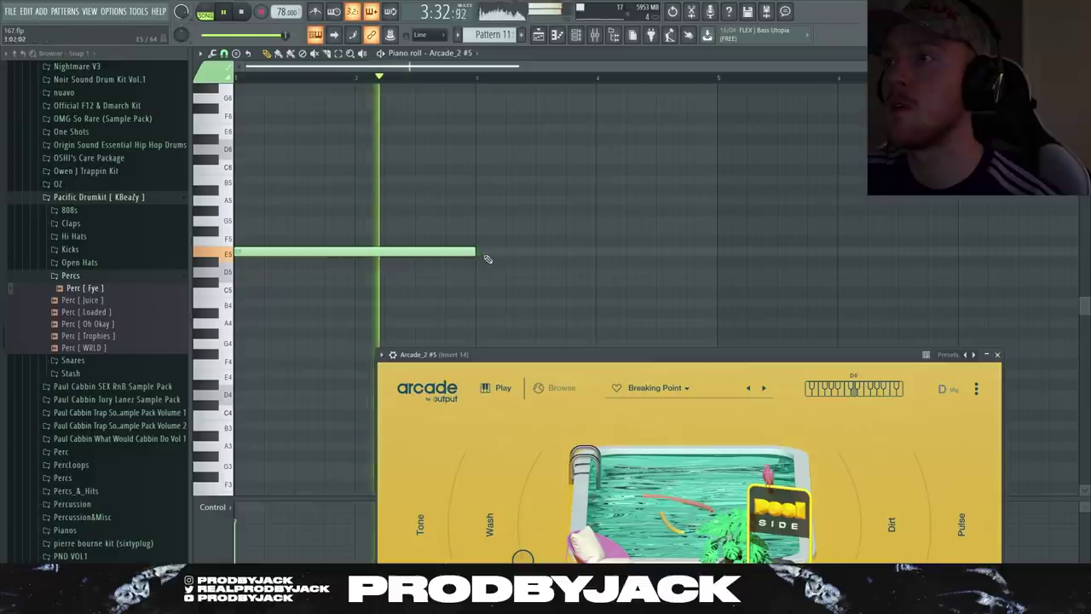
# Duplicate the two-bar E5 note of Arcade_2 #5 to fill four bars and lower the volume of mixer insert 14
pyautogui.hotkey('ctrl', 'b')
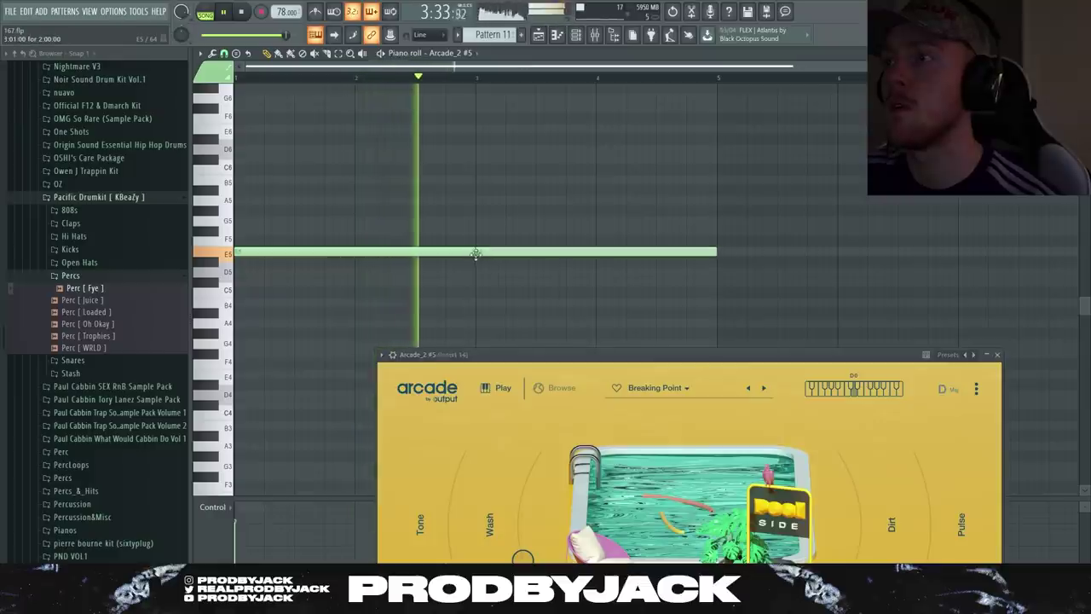
pyautogui.click(595, 36)
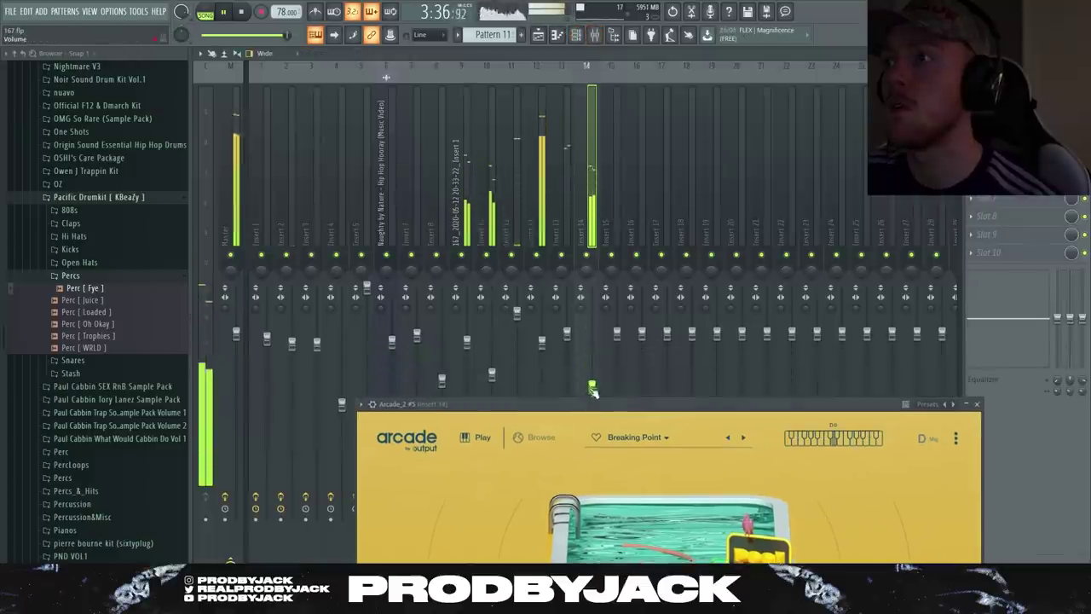
pyautogui.click(976, 405)
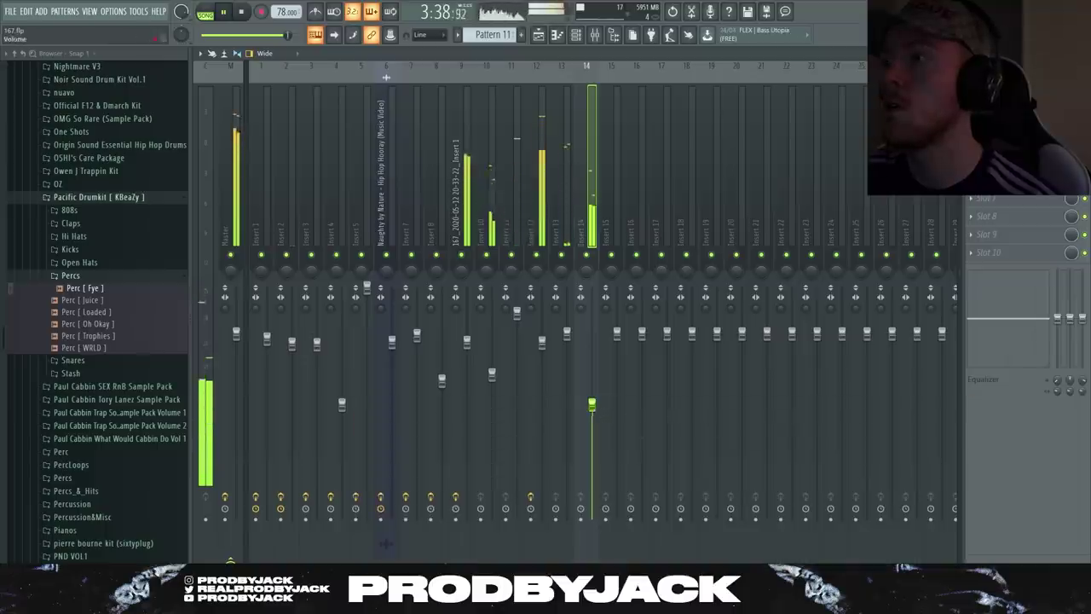
# Add ValhallaVintageVerb to insert 14 with a 340 Hz low cut and a decay of about 1.2 s, and reduce its mix
pyautogui.click(970, 89)
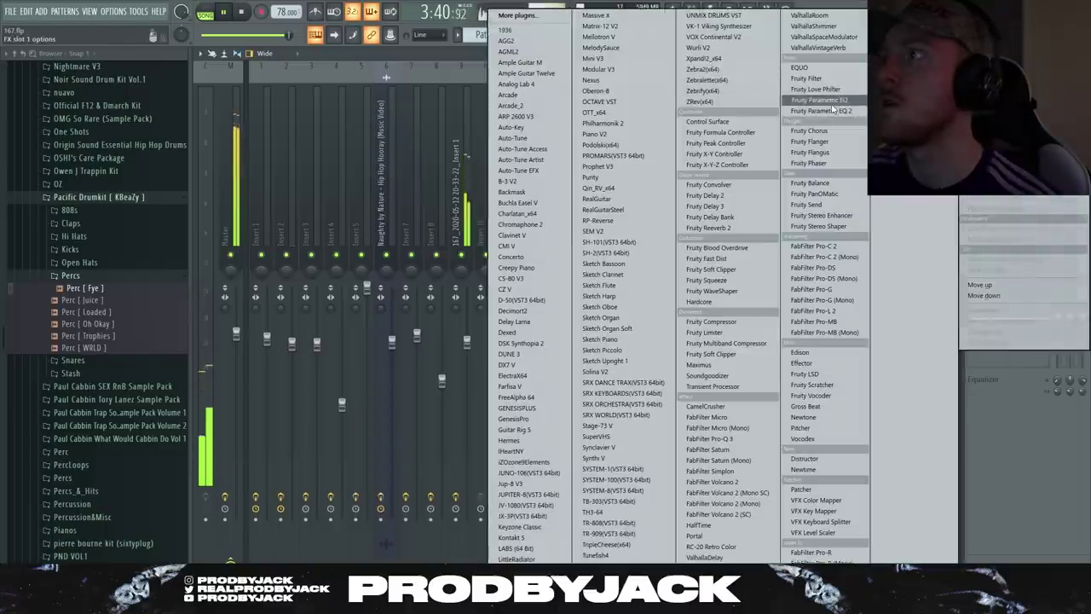
pyautogui.click(819, 48)
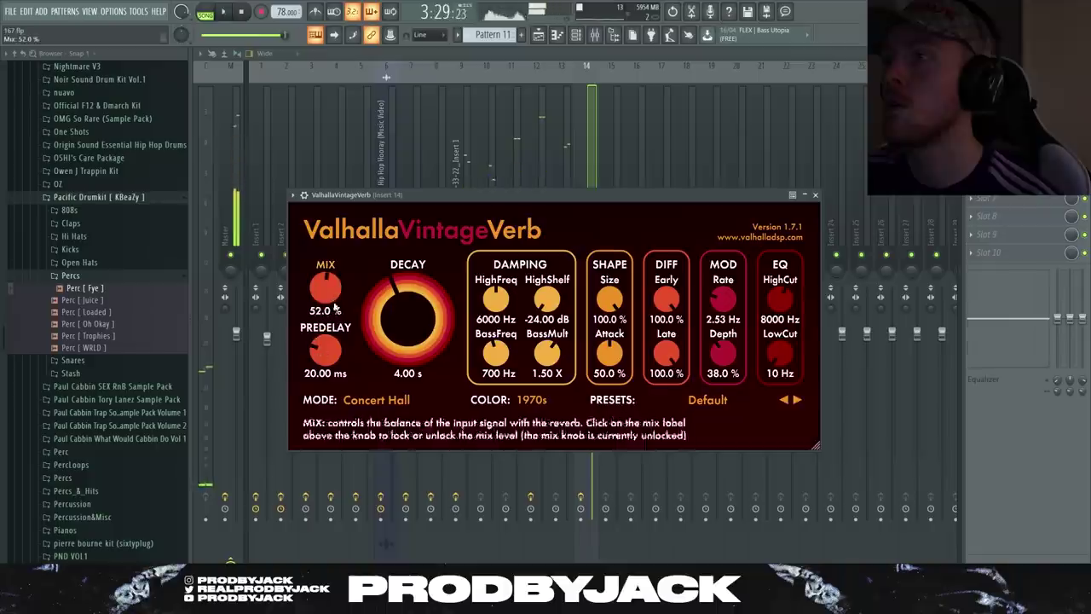
pyautogui.moveTo(784, 359); pyautogui.dragTo(784, 345)
pyautogui.moveTo(381, 311); pyautogui.dragTo(379, 326)
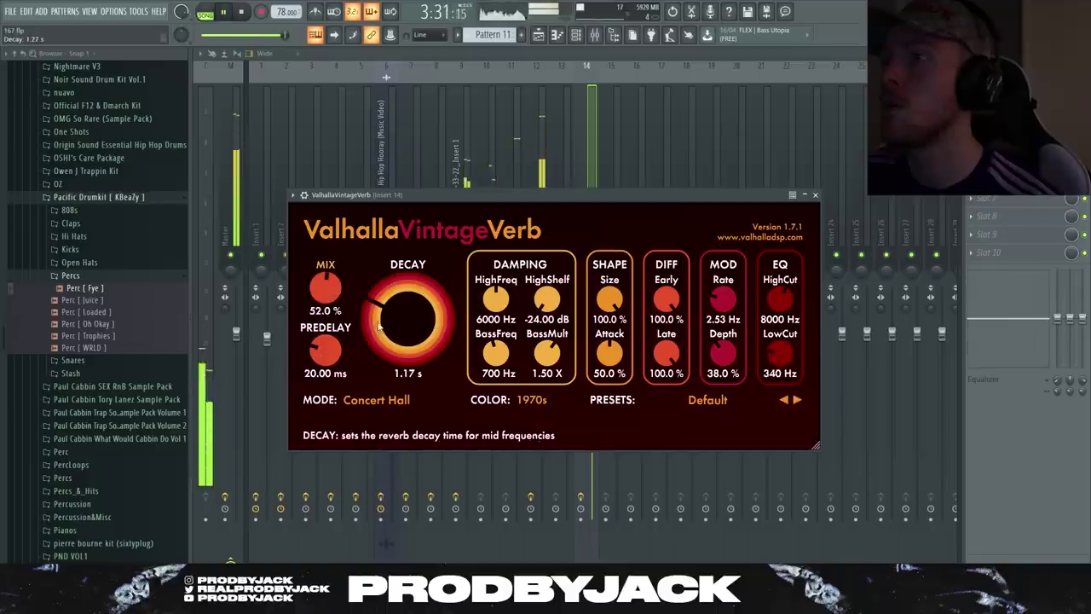
pyautogui.moveTo(326, 290); pyautogui.dragTo(327, 303)
pyautogui.click(815, 195)
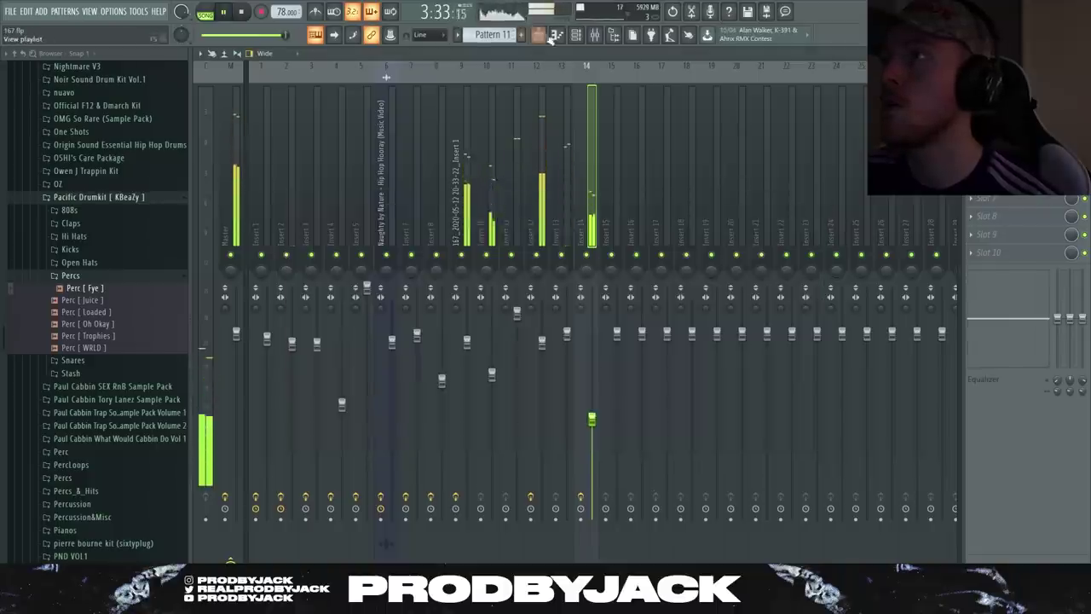
# Set the session key octave of Arcade_2 #5 to -12 and raise insert 14's level to about -5.1 dB
pyautogui.press('F6')
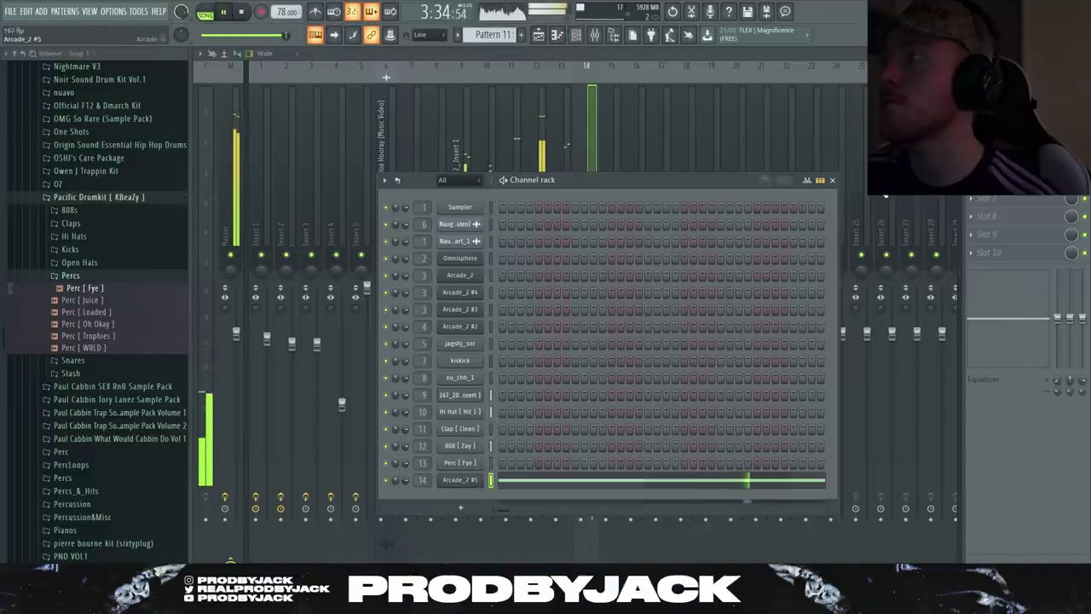
pyautogui.click(461, 480)
pyautogui.click(929, 444)
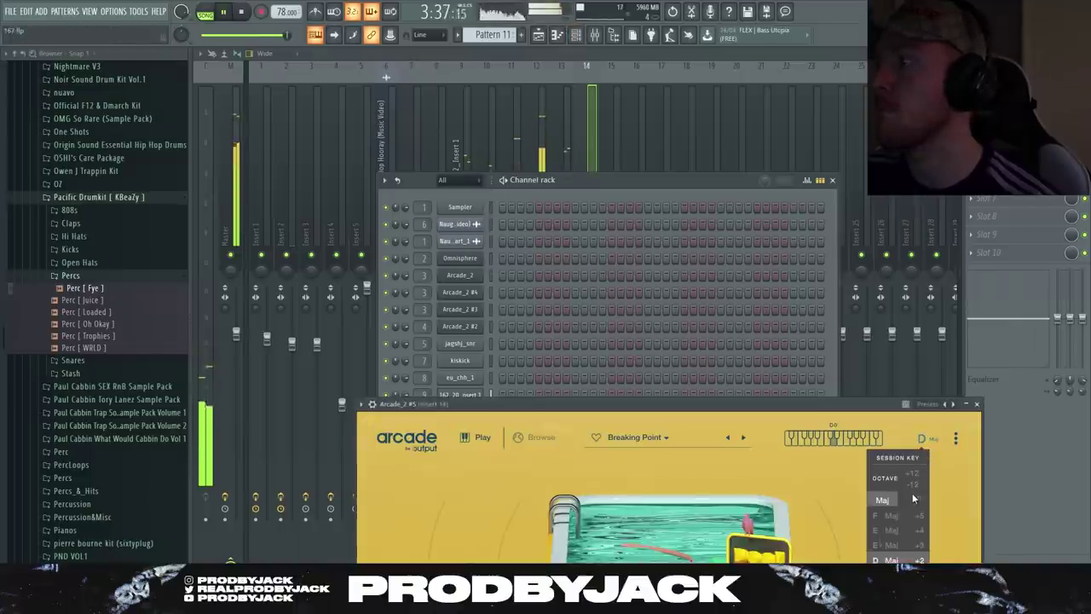
pyautogui.click(978, 406)
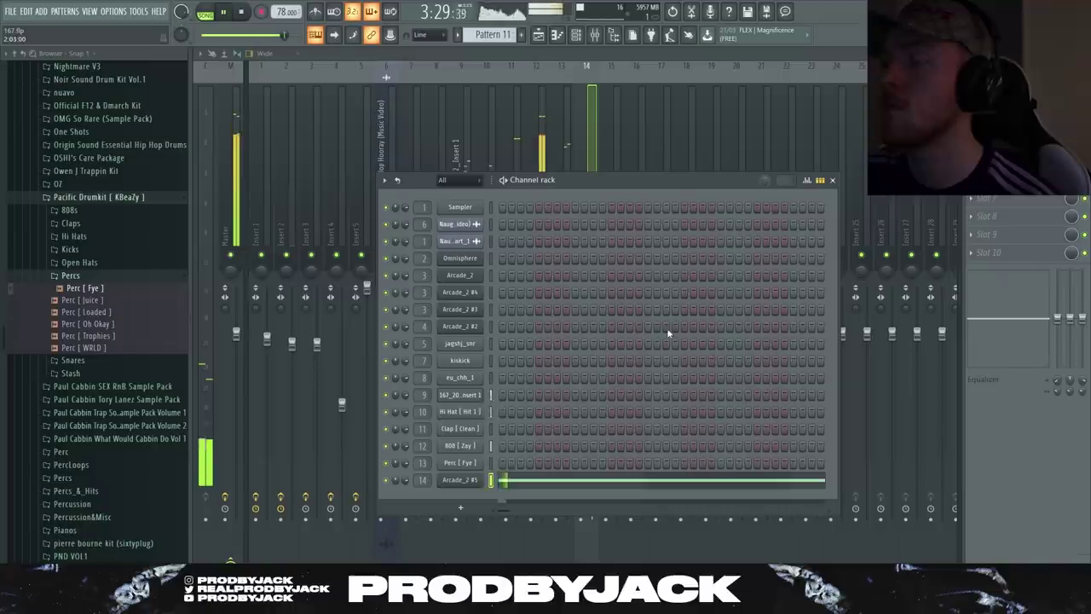
pyautogui.click(587, 148)
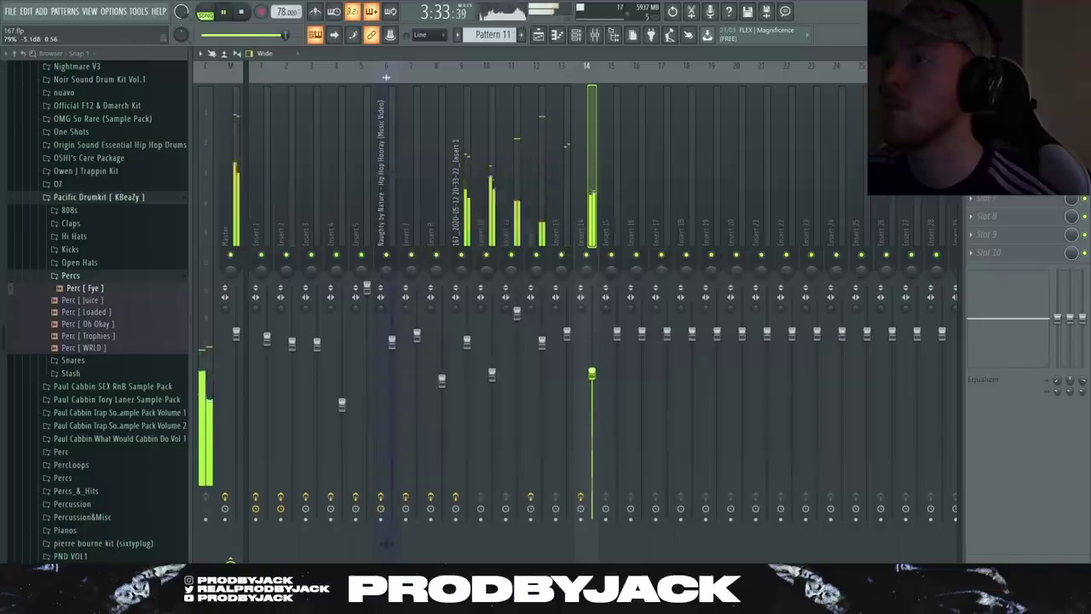
pyautogui.click(576, 34)
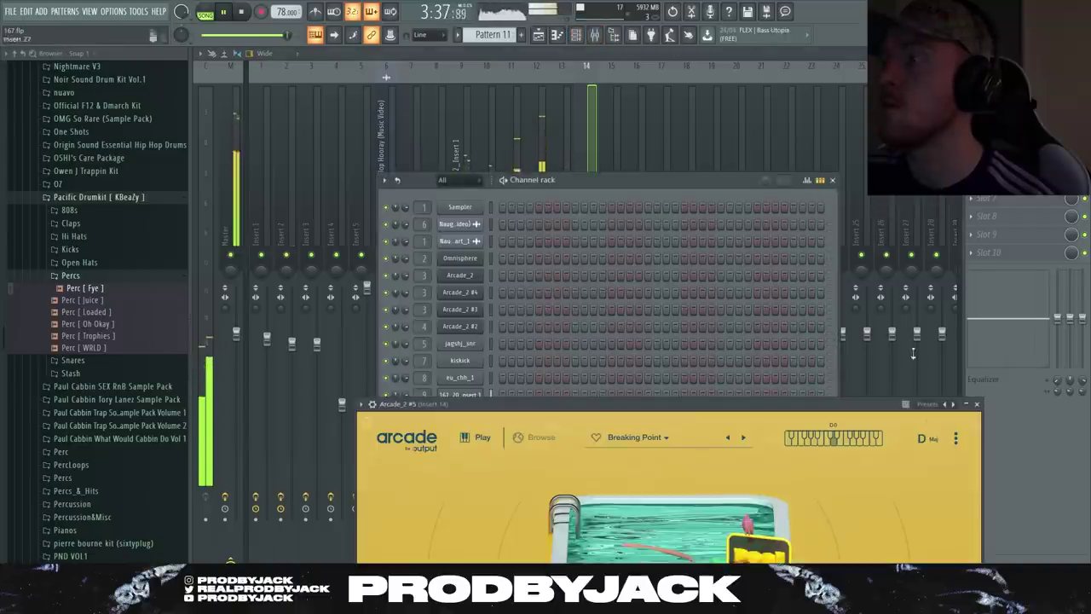
pyautogui.click(925, 439)
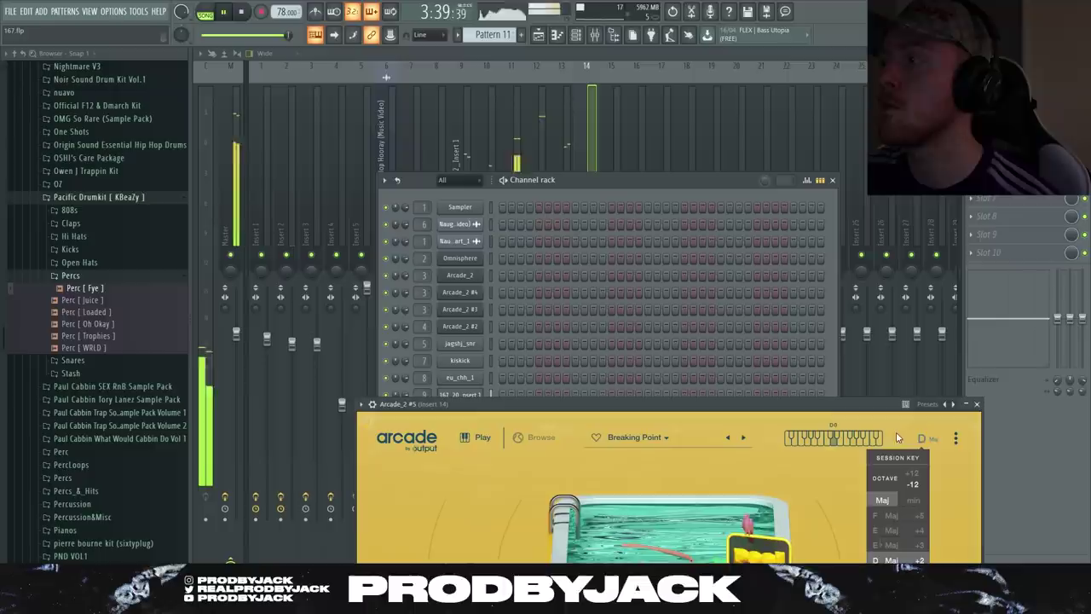
pyautogui.click(976, 403)
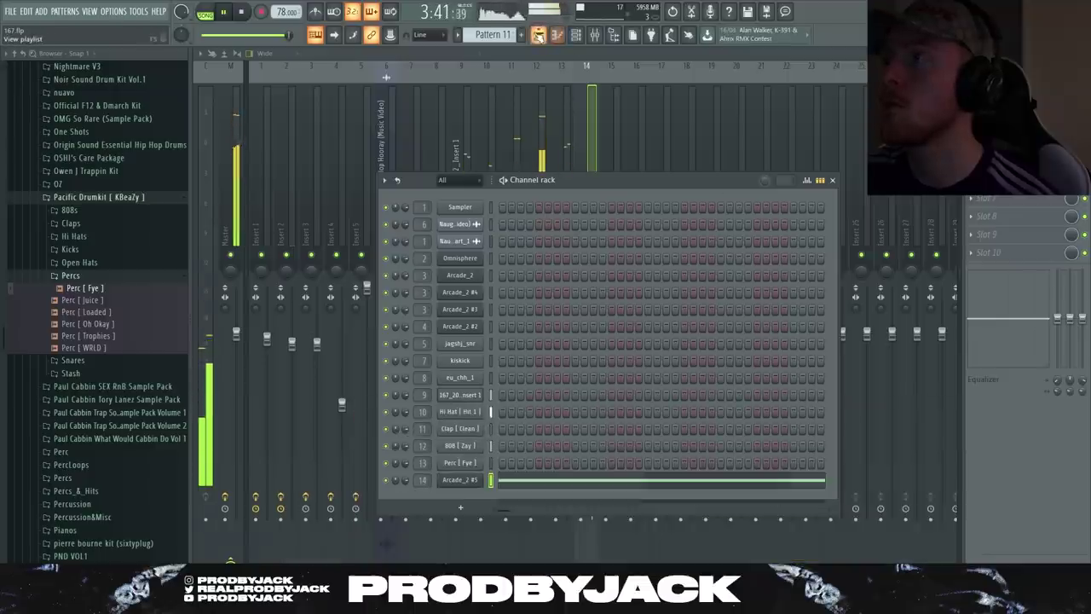